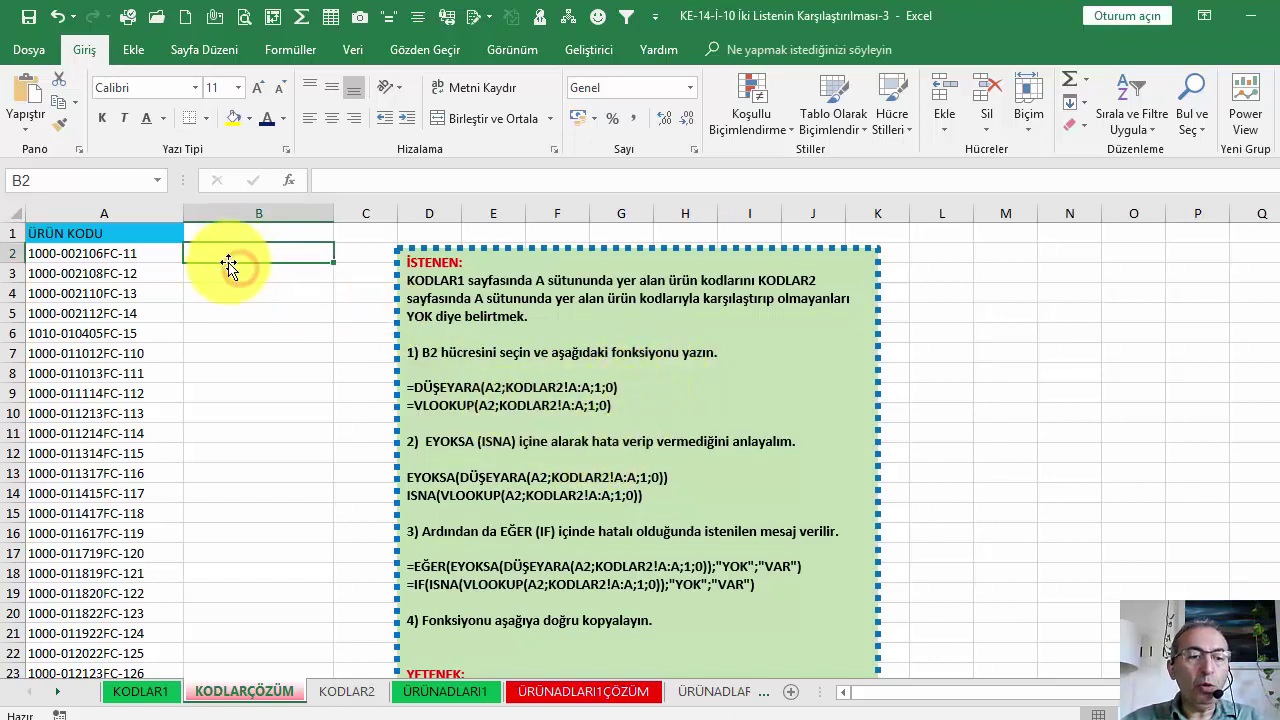
Browse the KODLAR1 and KODLAR2 code lists, then return to KODLARÇÖZÜM.
left_click(135, 690)
left_click(345, 691)
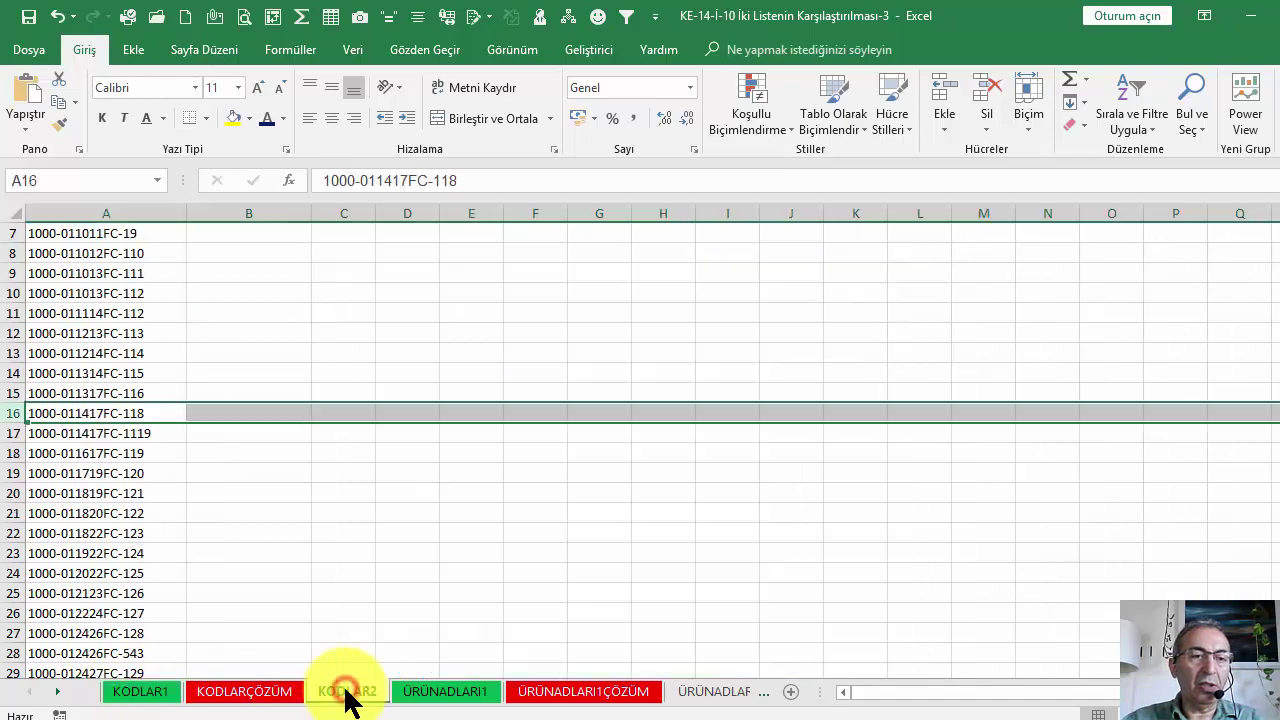
left_click(265, 692)
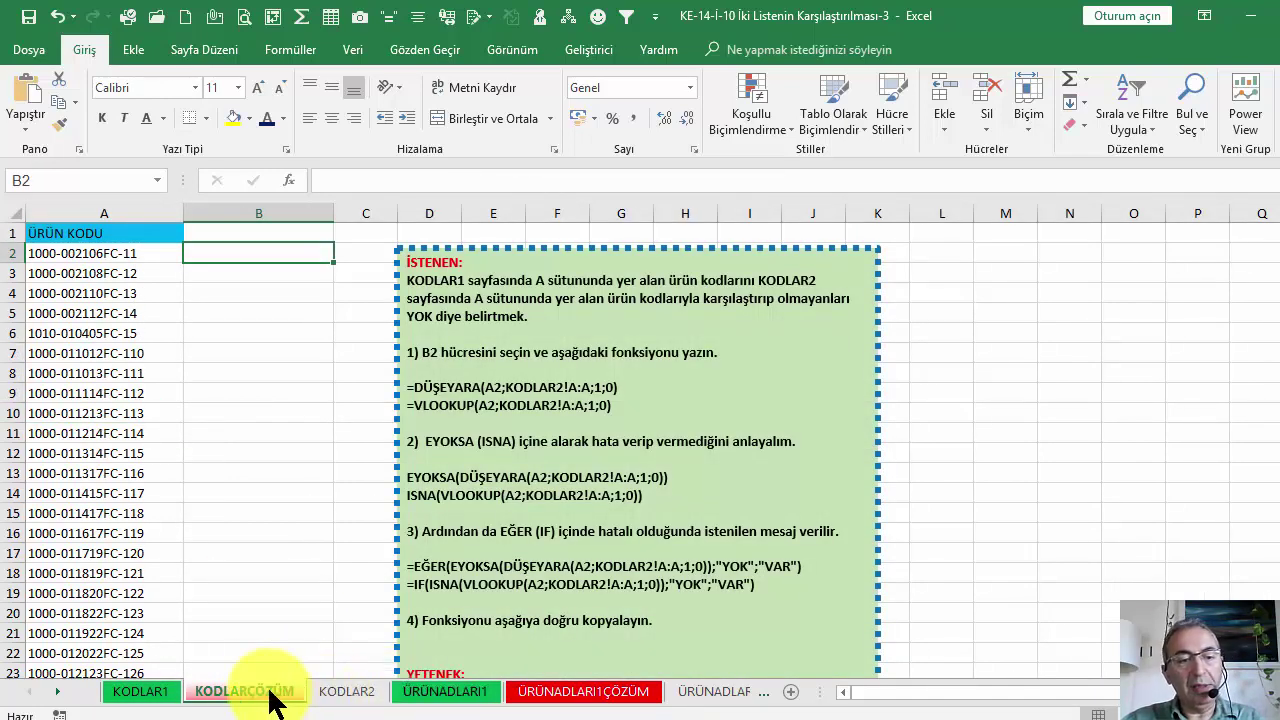
left_click(128, 470)
left_click(352, 694)
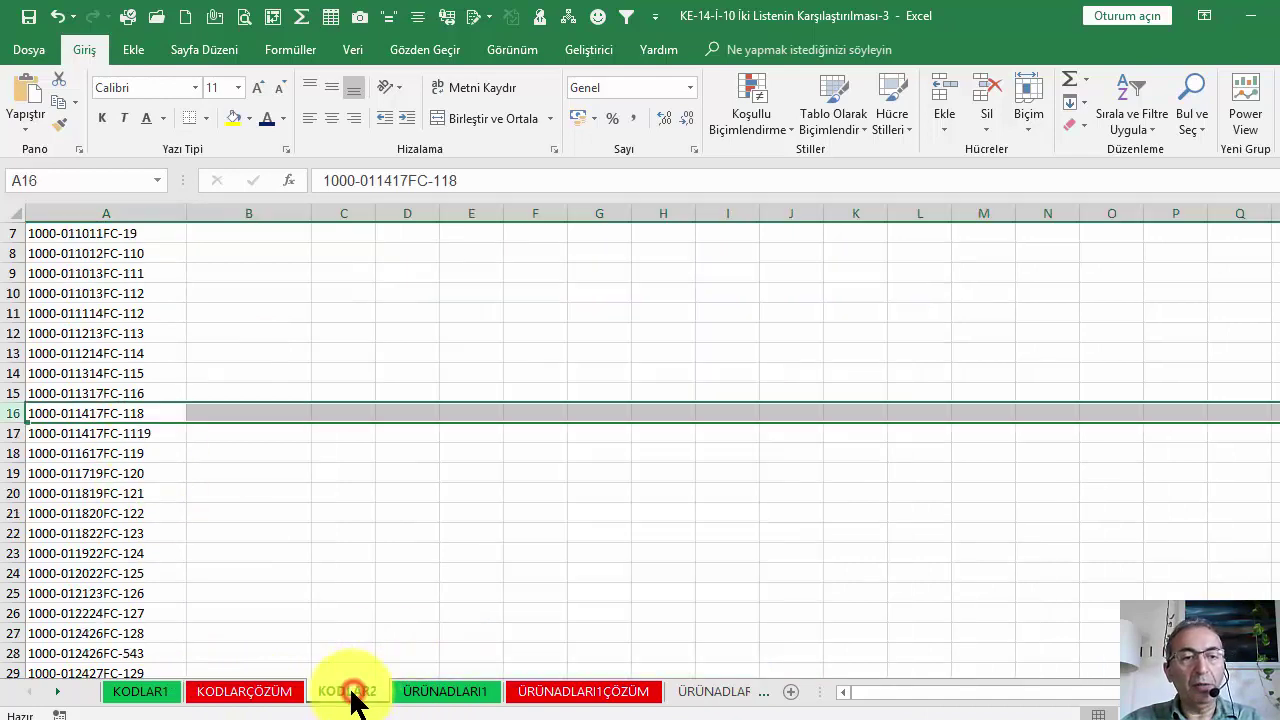
scroll(300, 640, "up", 2)
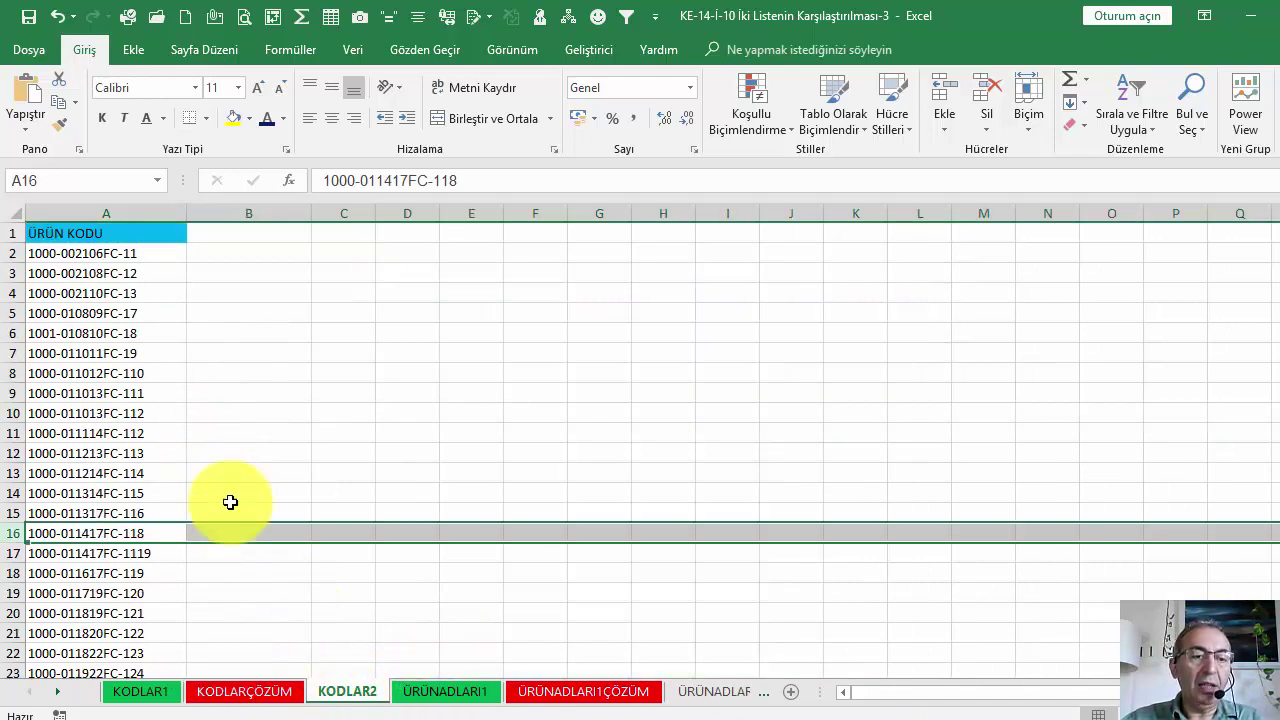
left_click(243, 692)
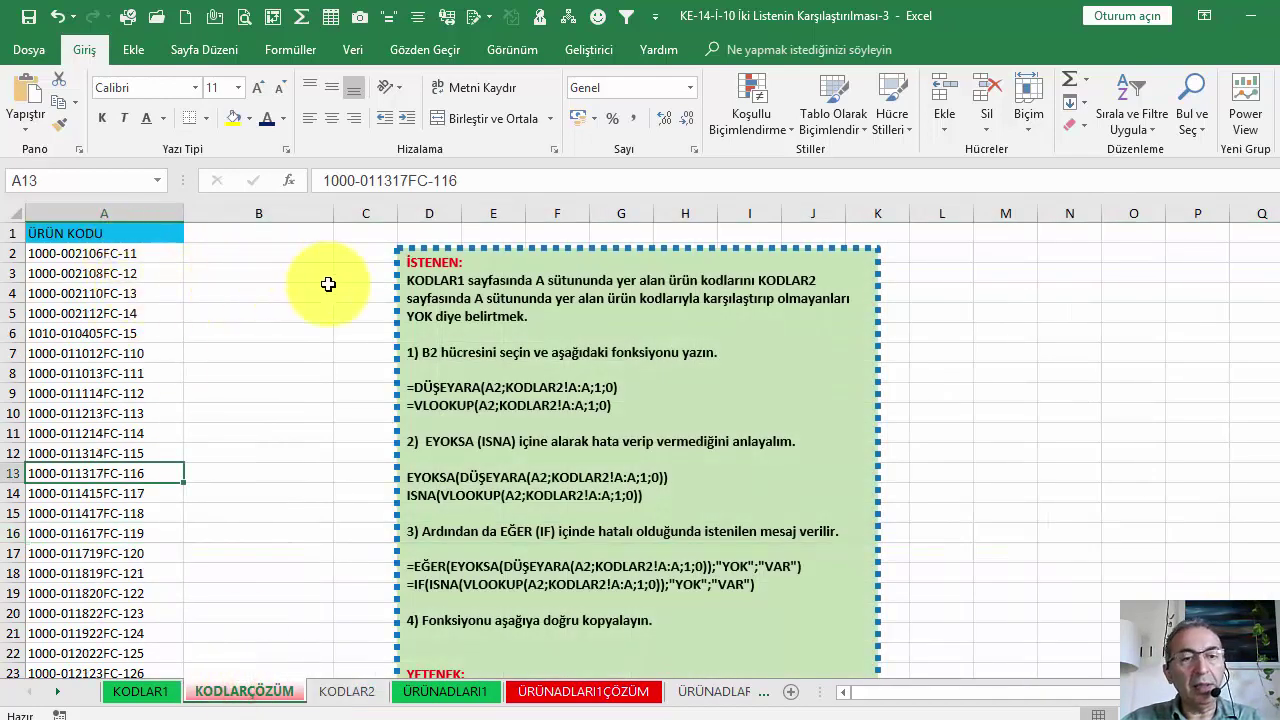
Move the instruction box right over columns G–N, check the ÜRÜNADLARI1 sheets, and select B2.
left_click_drag(440, 255, 638, 255)
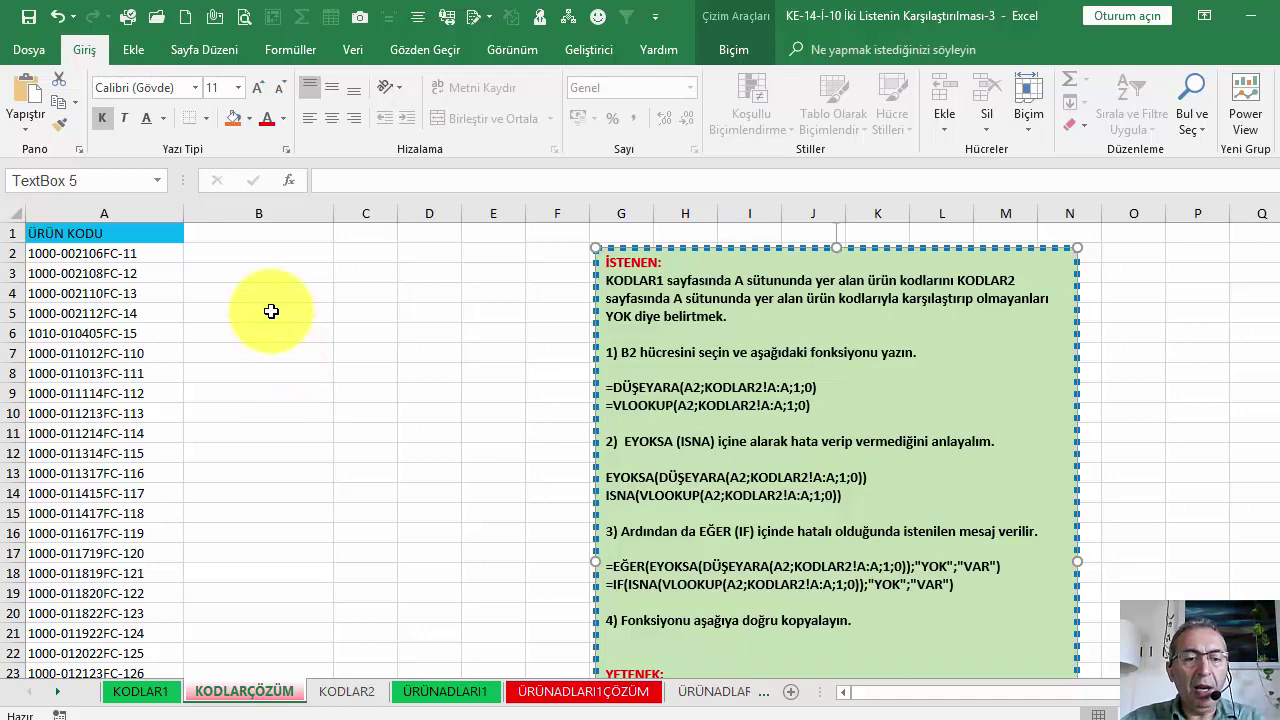
left_click(465, 695)
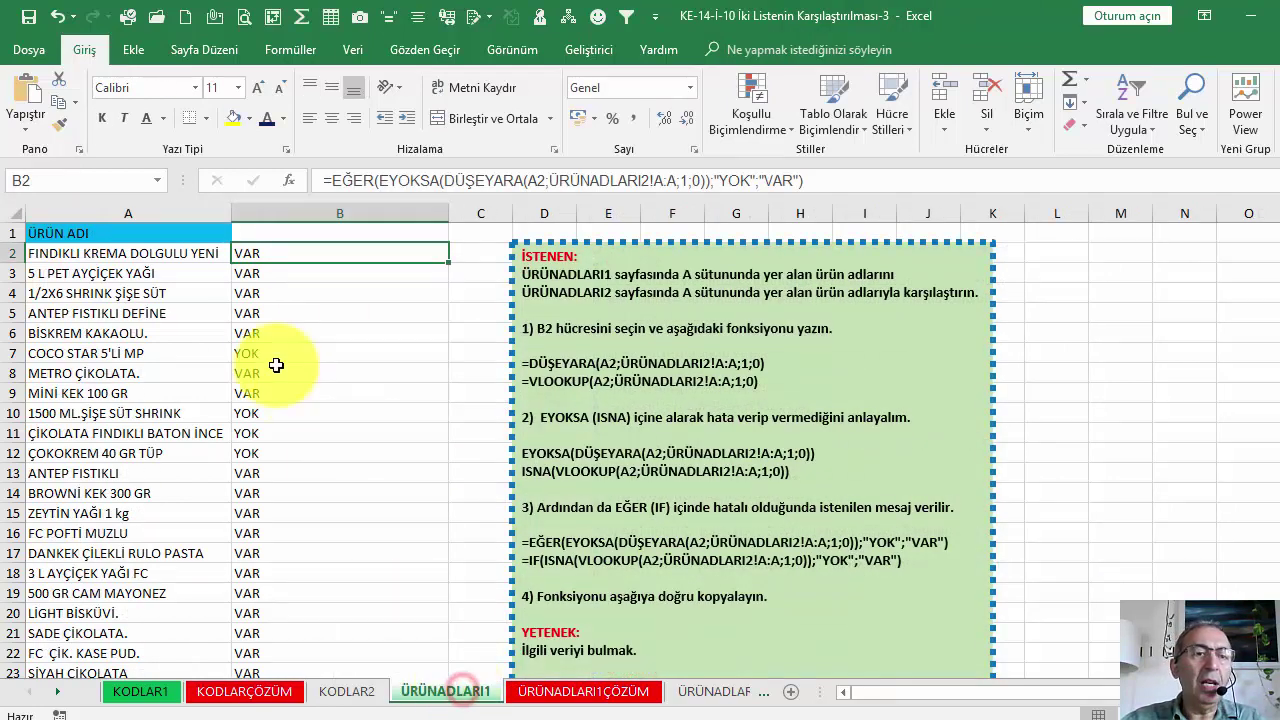
left_click(537, 700)
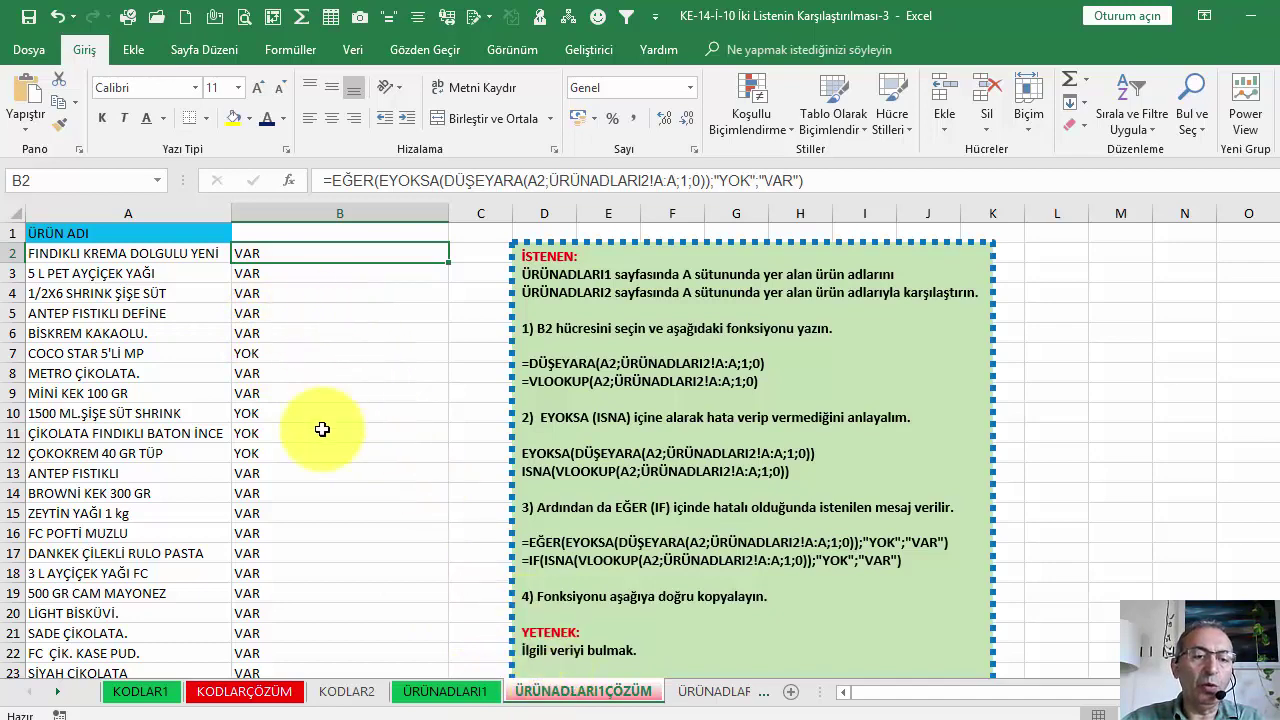
left_click(250, 695)
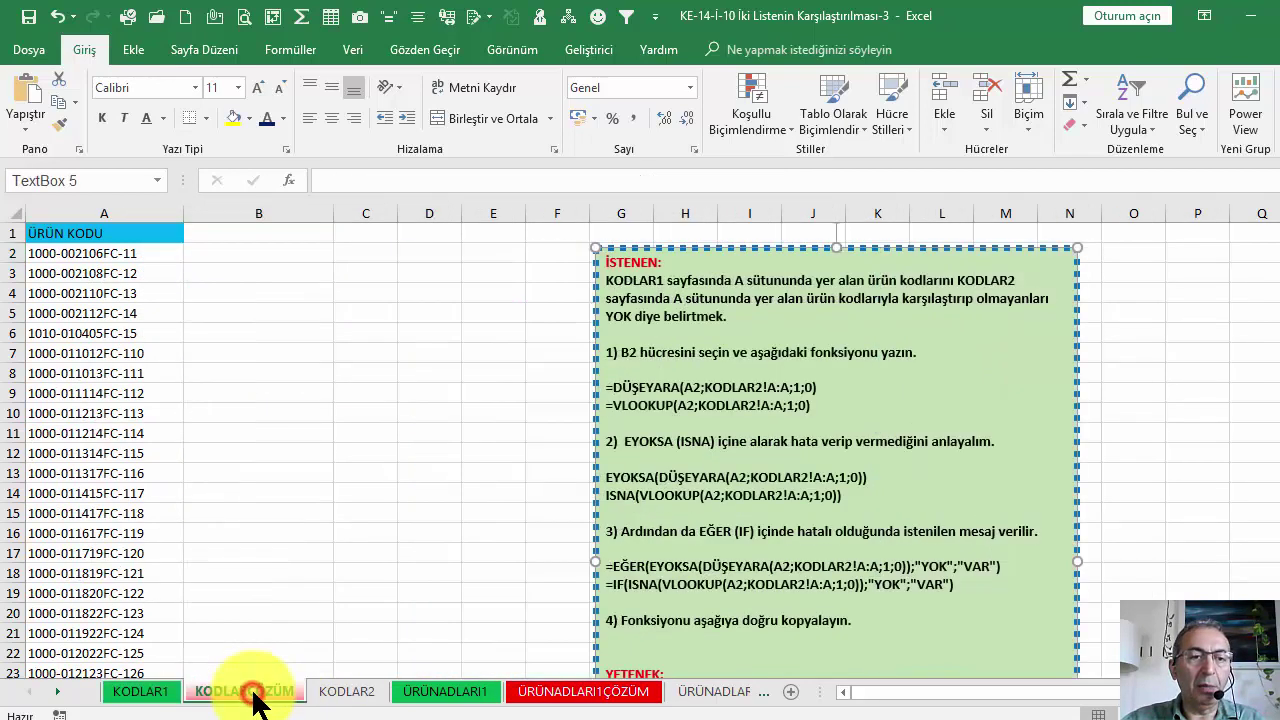
left_click(313, 405)
left_click(248, 258)
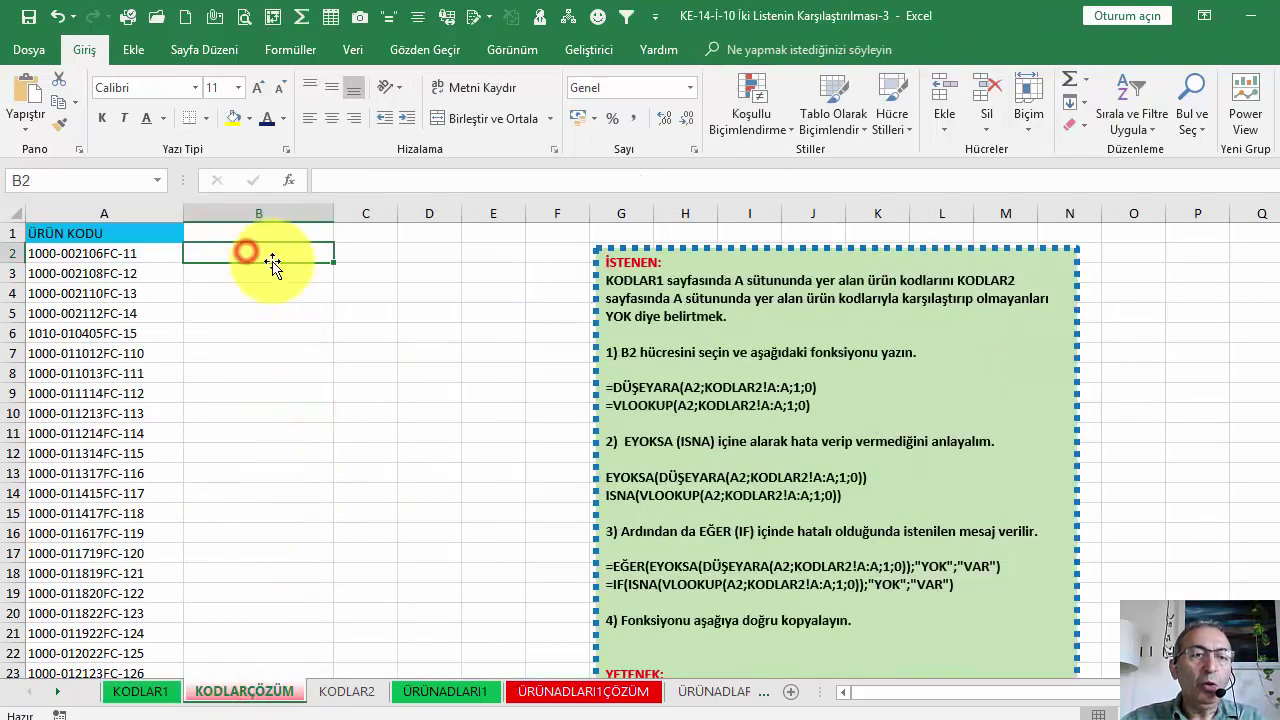
Insert the DÜŞEYARA function into B2 from the Tümü function category.
left_click(290, 180)
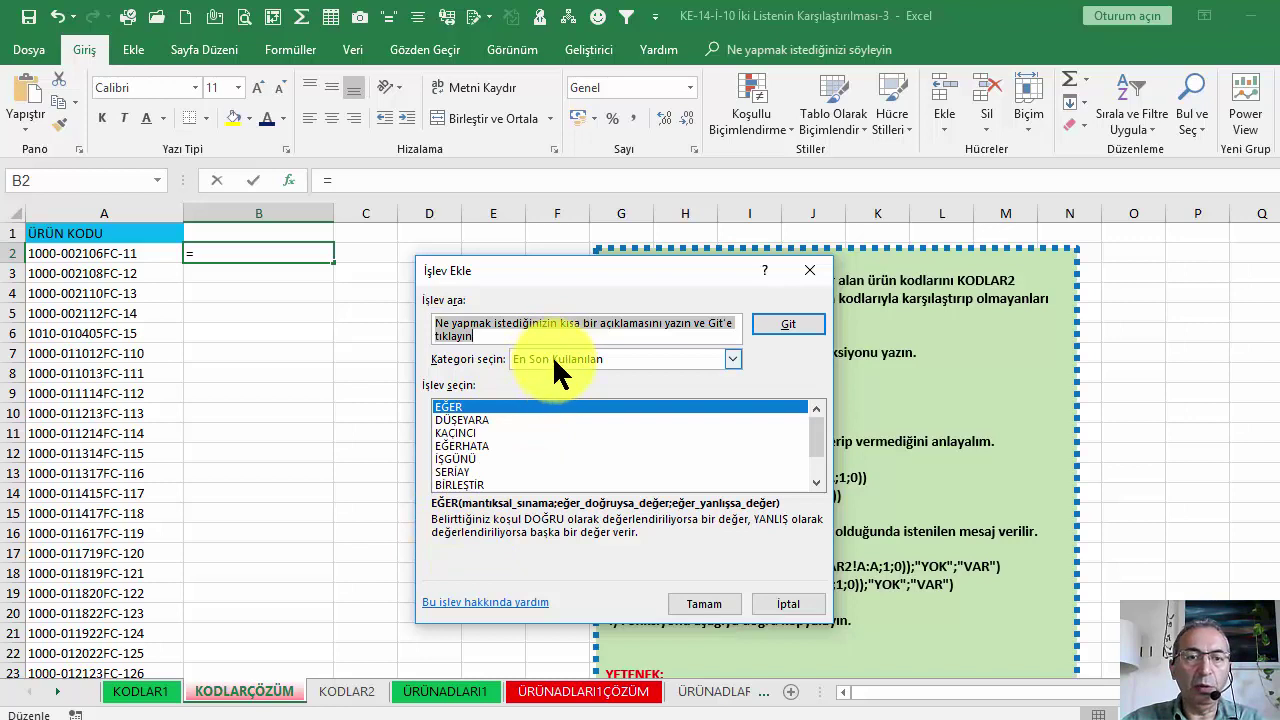
left_click(553, 359)
left_click(551, 387)
left_click(505, 420)
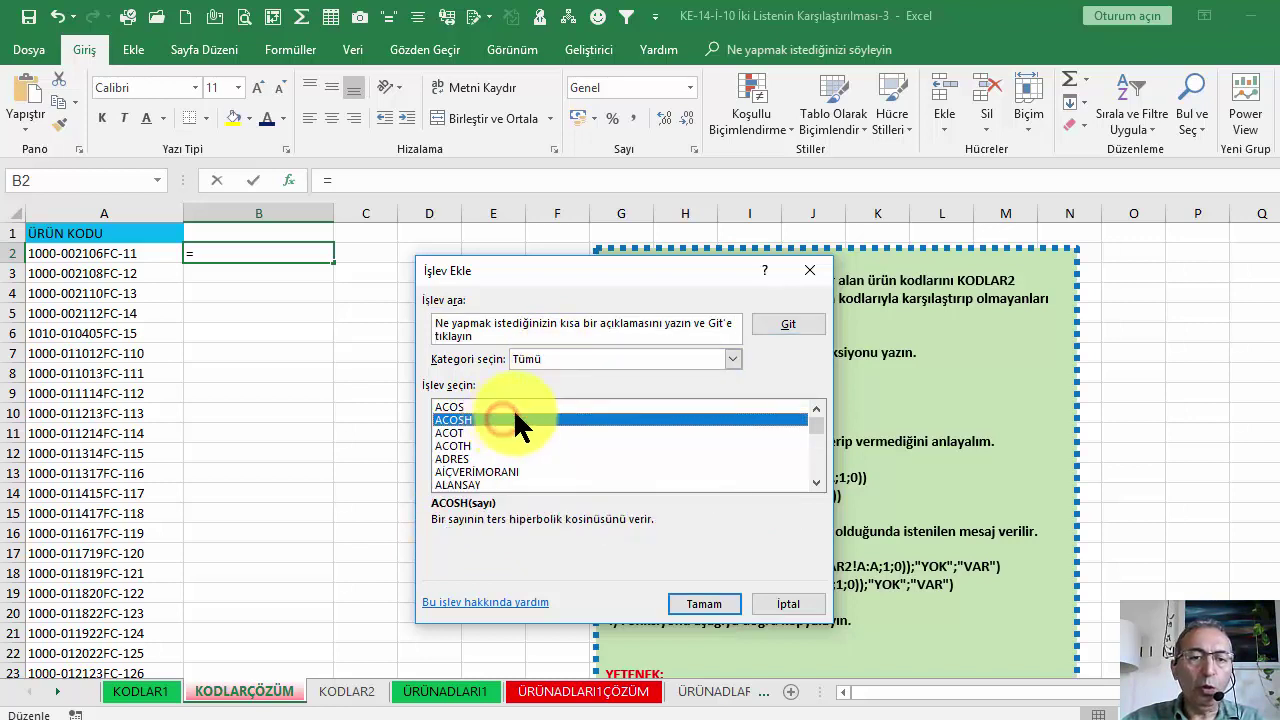
type("dü")
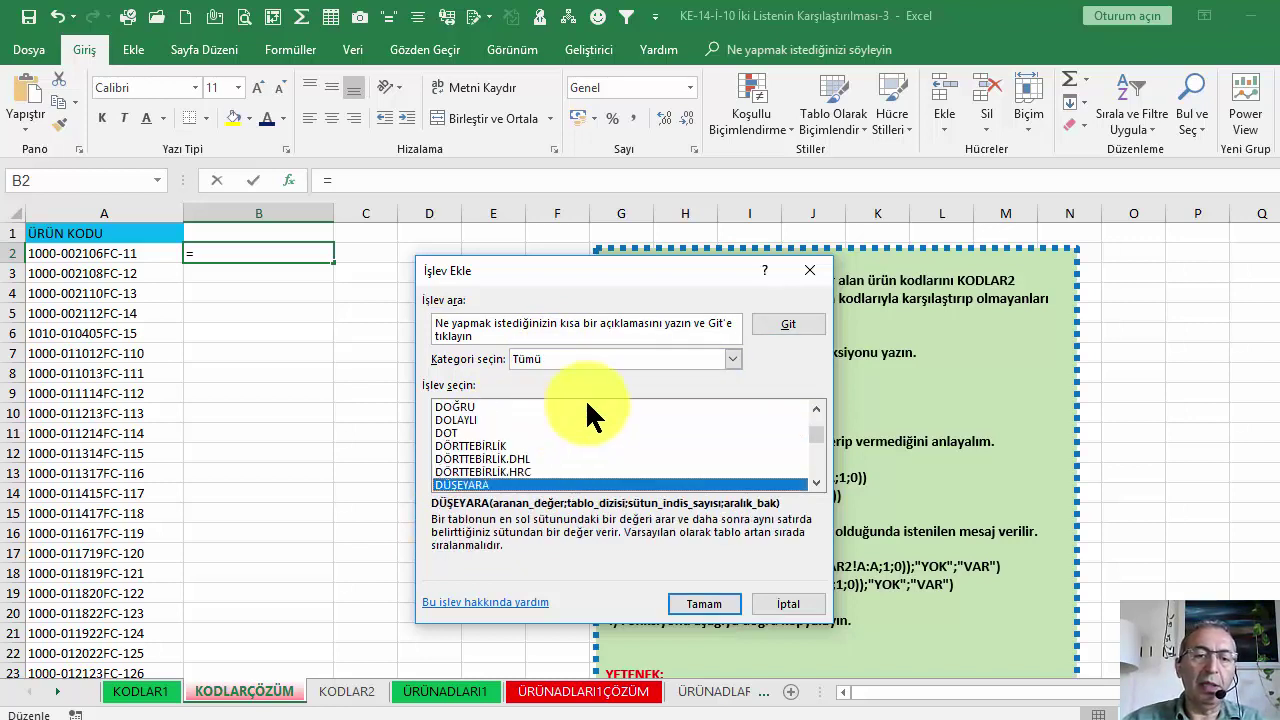
left_click(705, 604)
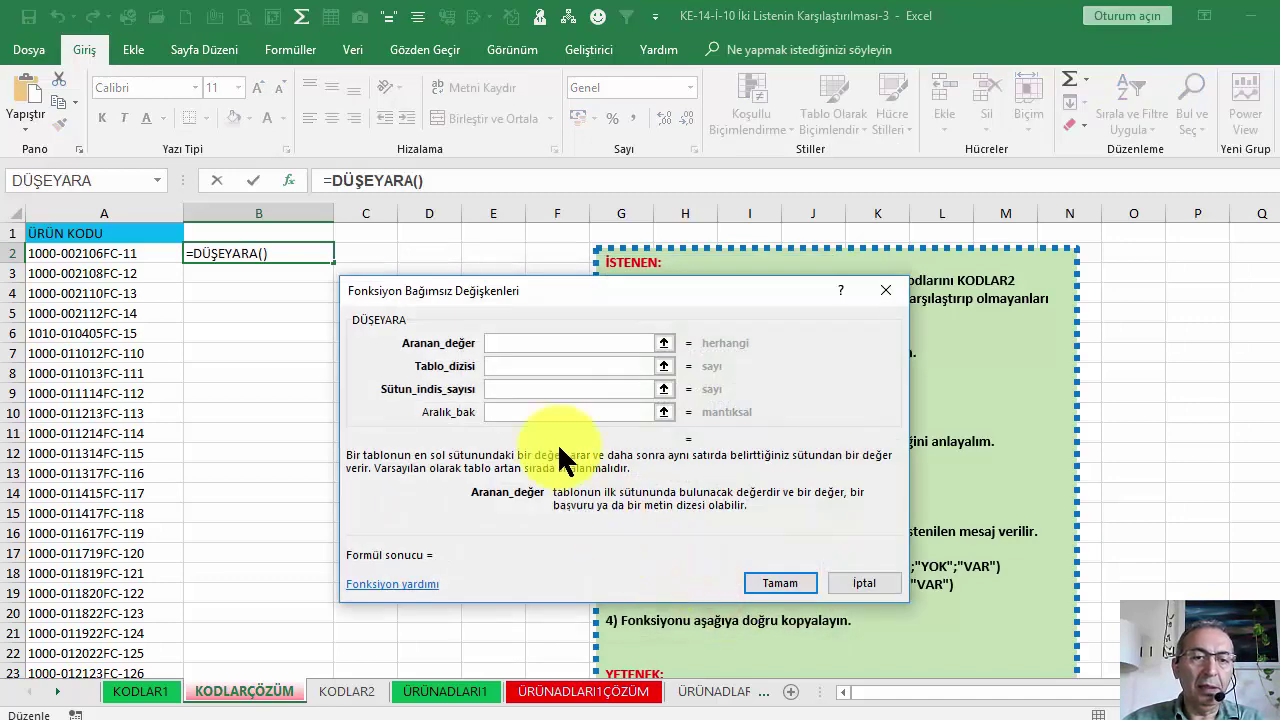
left_click_drag(507, 286, 553, 309)
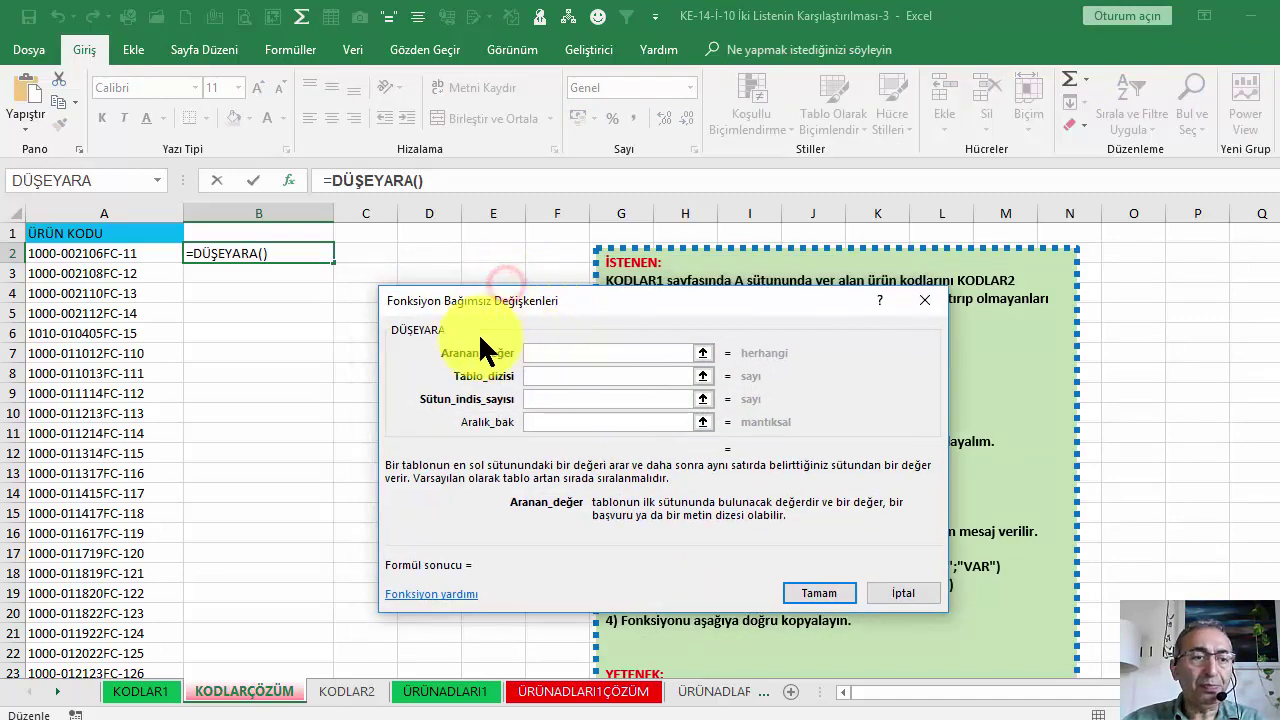
Set the DÜŞEYARA arguments to A2, KODLAR2!A:A, 1 and 0, and confirm.
left_click(138, 256)
left_click(540, 375)
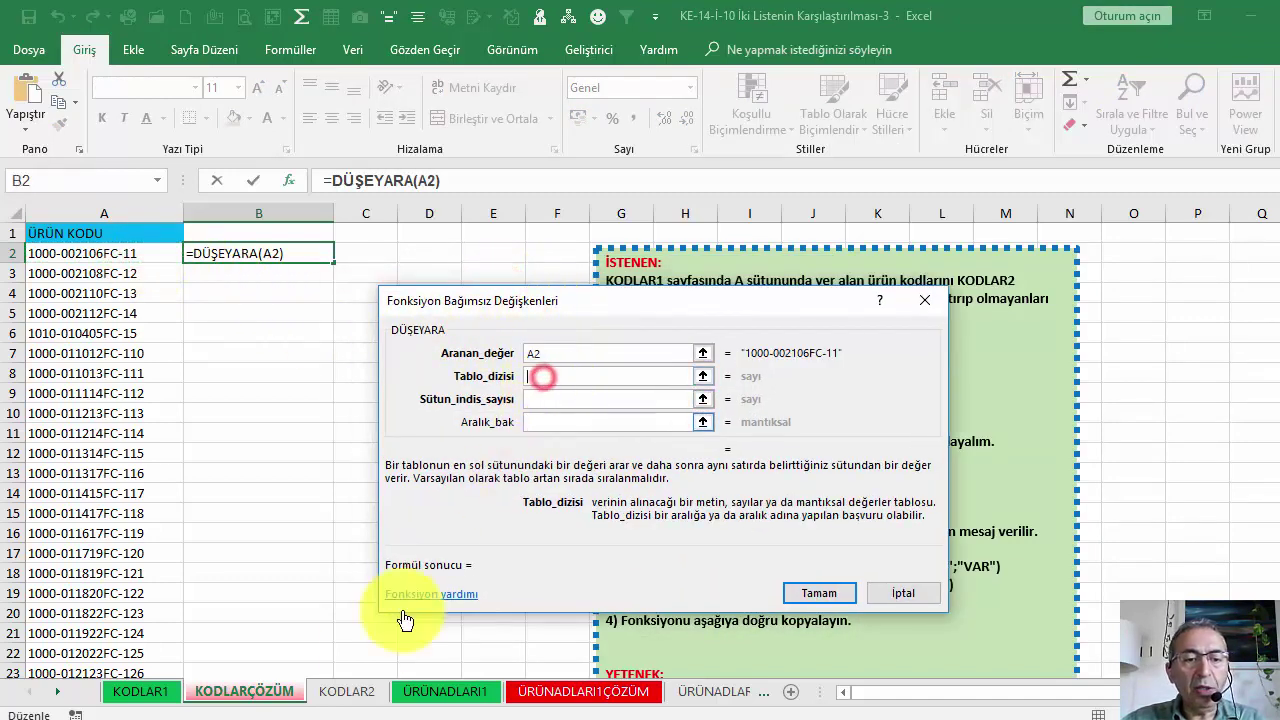
left_click(347, 691)
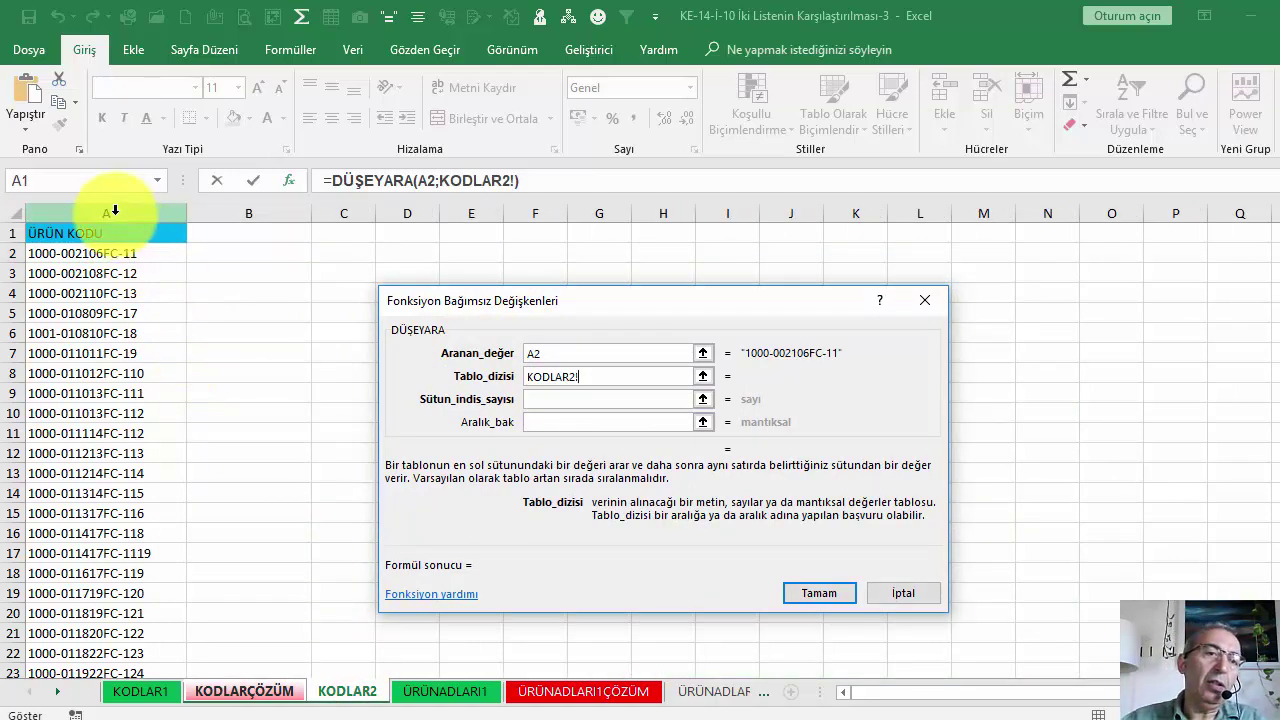
left_click(113, 210)
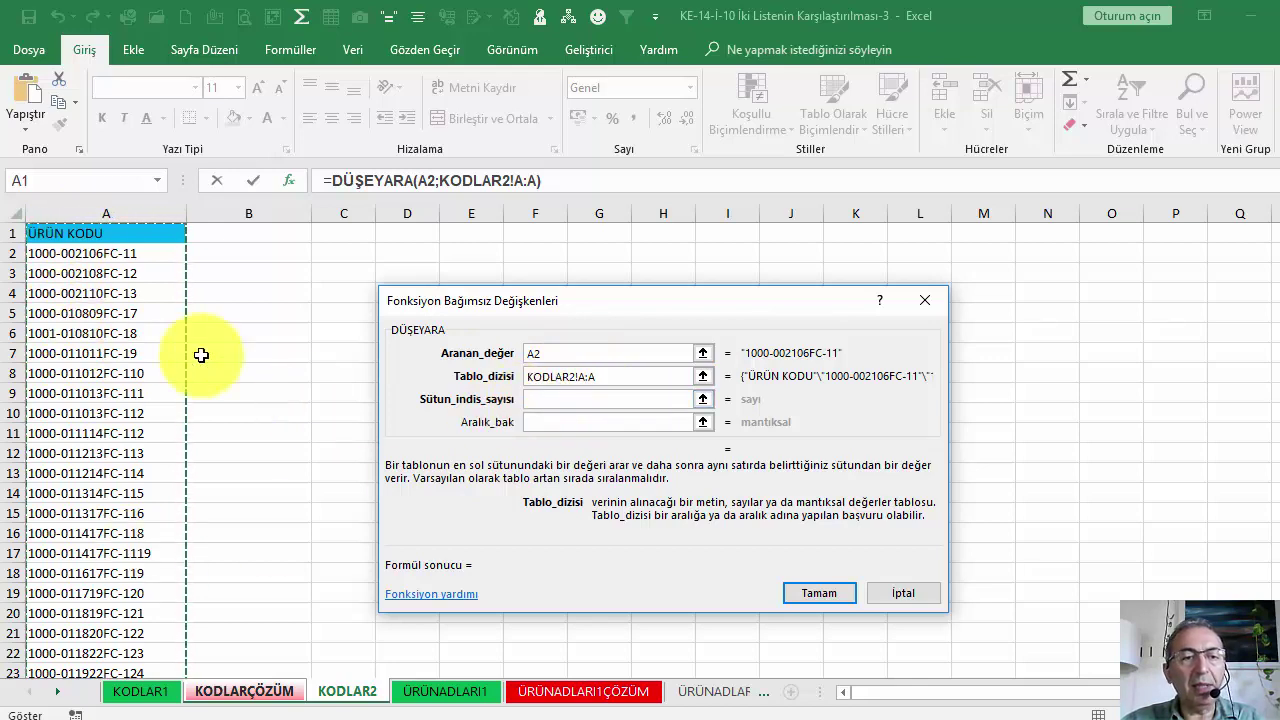
left_click(530, 402)
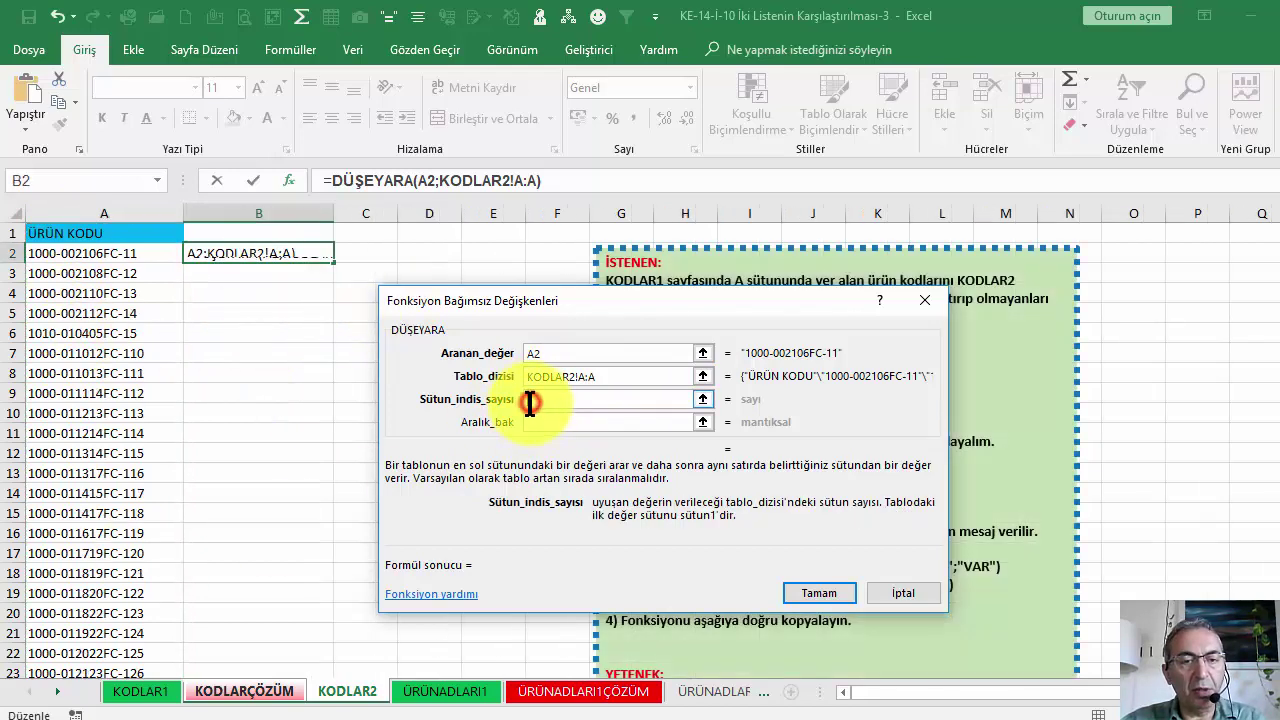
type("1")
left_click(533, 423)
type("0")
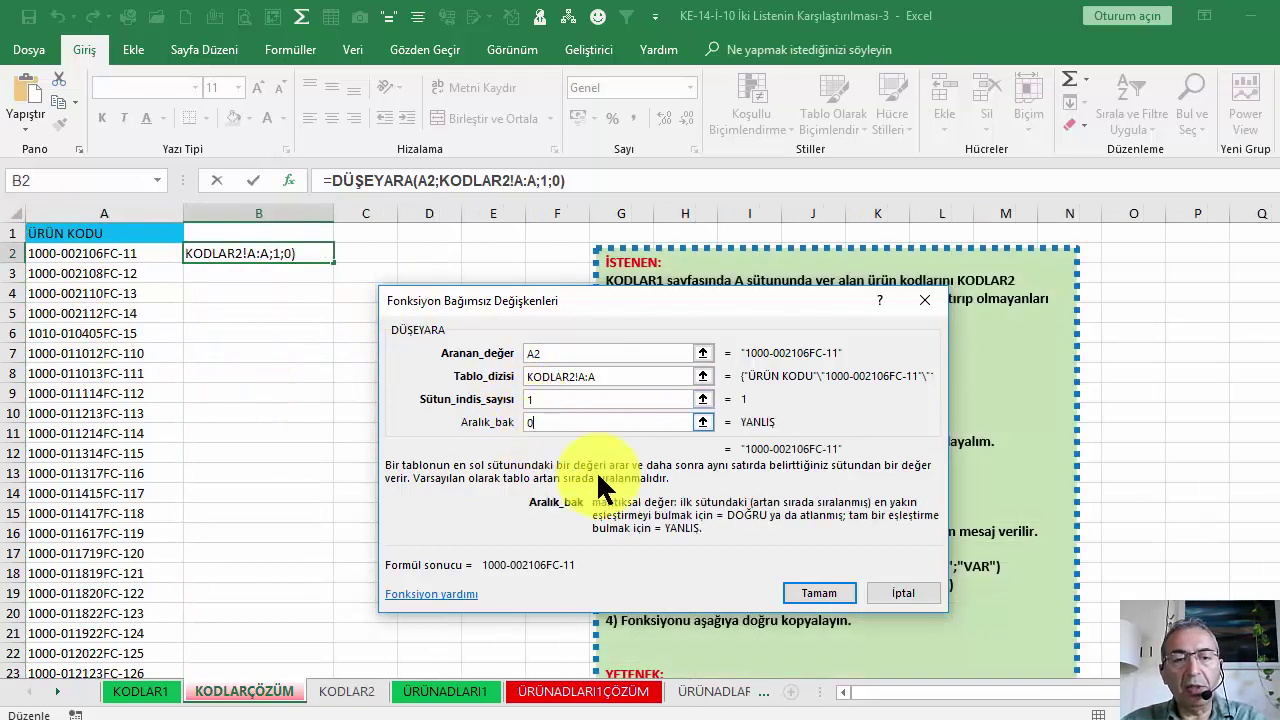
left_click(819, 590)
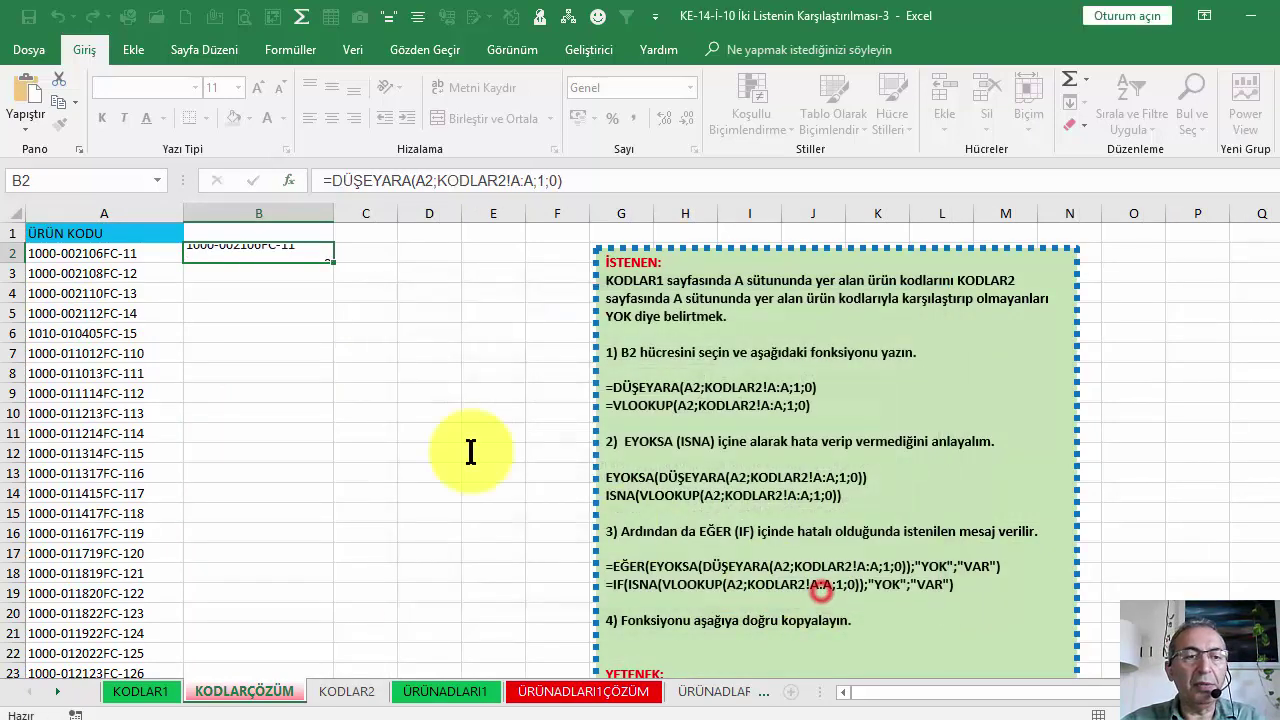
Copy B2's lookup down column B and inspect the #YOK results for codes in A5 and A6.
double_click(333, 262)
scroll(302, 386, "down", 5)
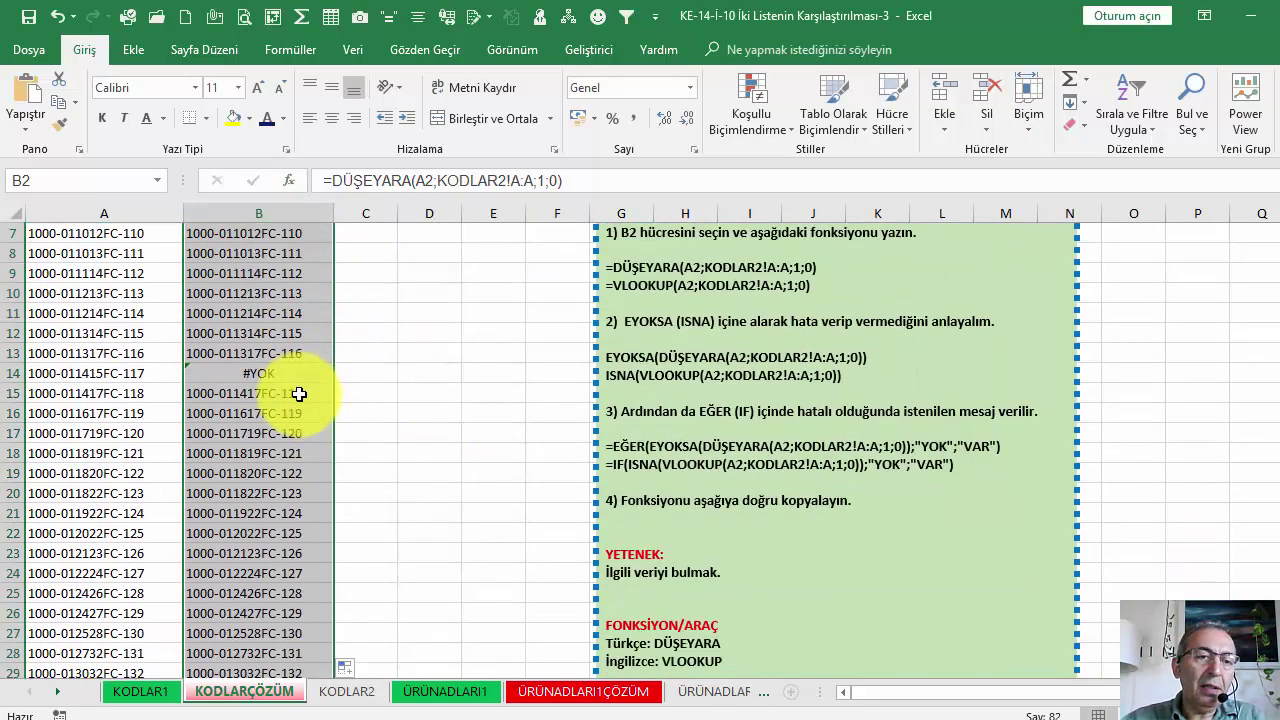
scroll(302, 386, "up", 5)
left_click(266, 353)
left_click(100, 312)
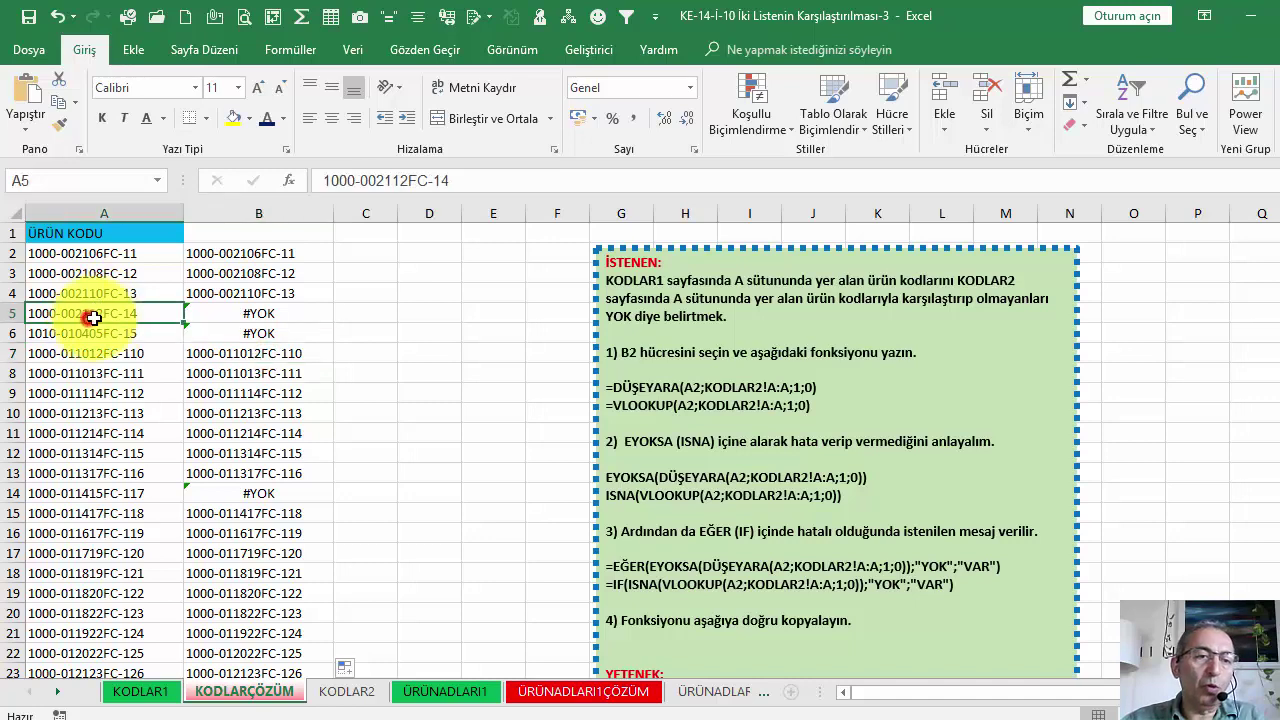
left_click(128, 334)
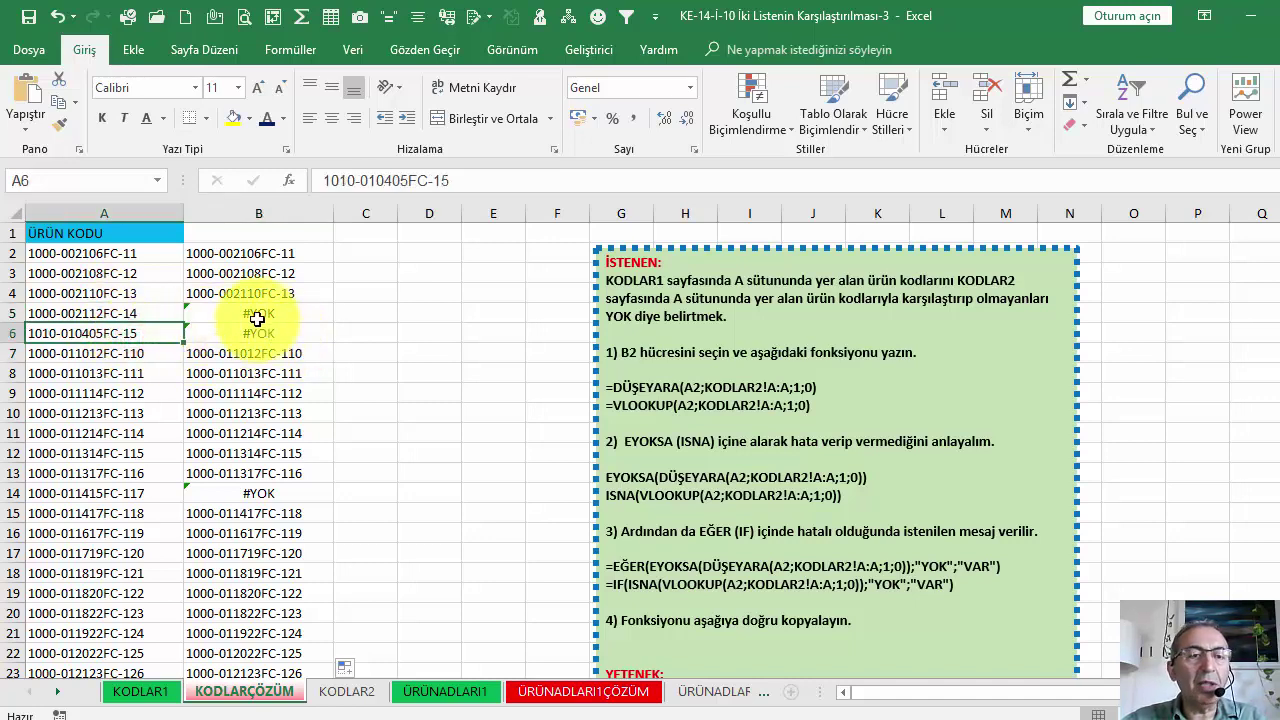
left_click(254, 314)
left_click(332, 180)
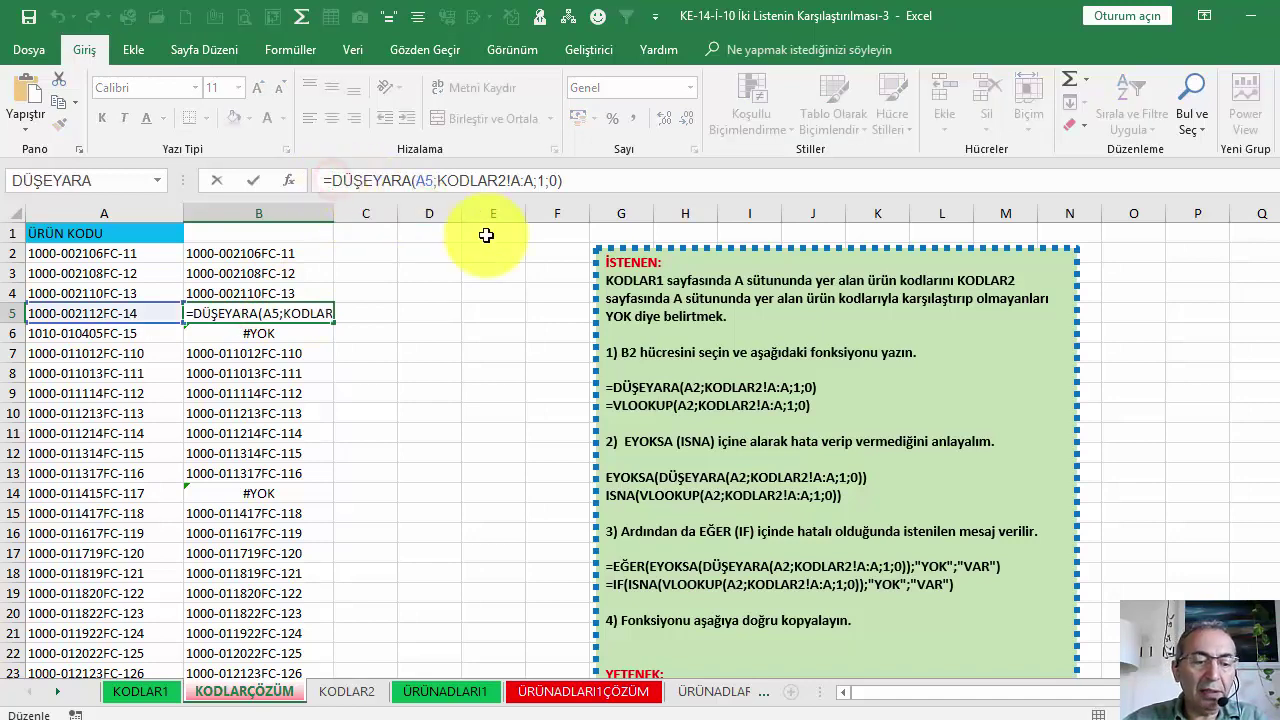
Wrap B5's lookup in EĞERHATA so it shows YOKTUR instead of #YOK.
type("EĞER")
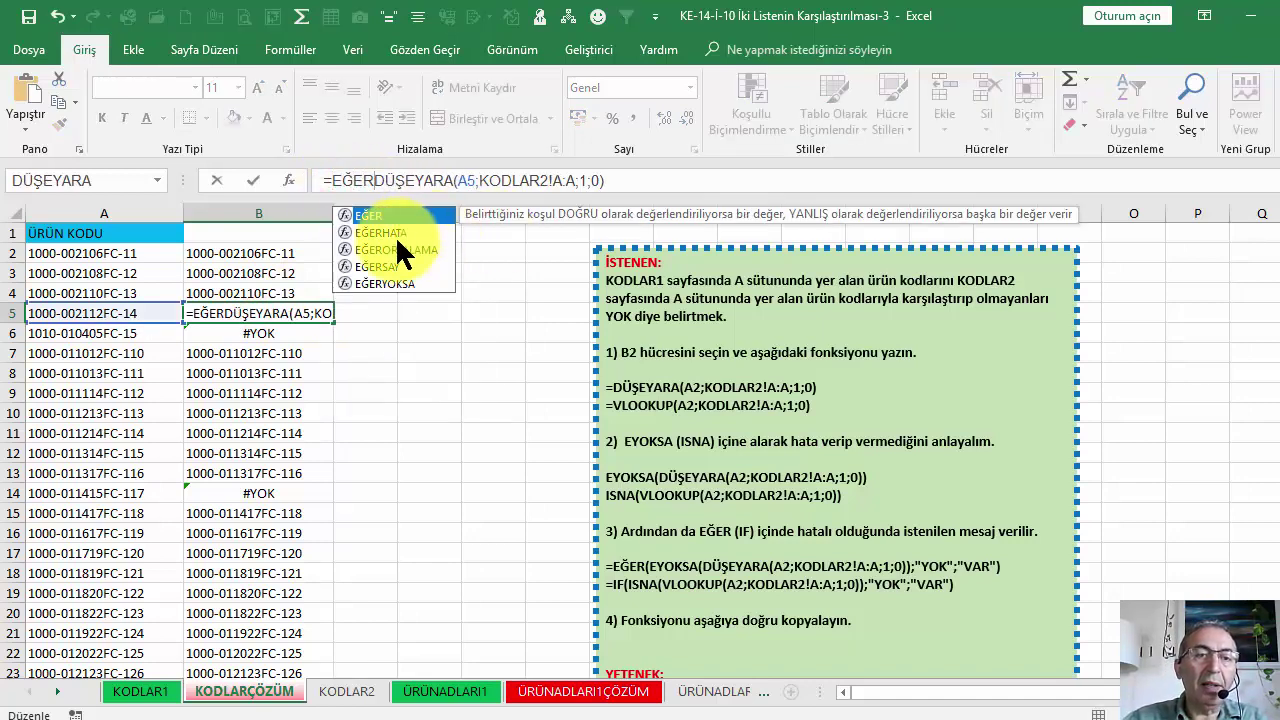
double_click(395, 232)
left_click(698, 183)
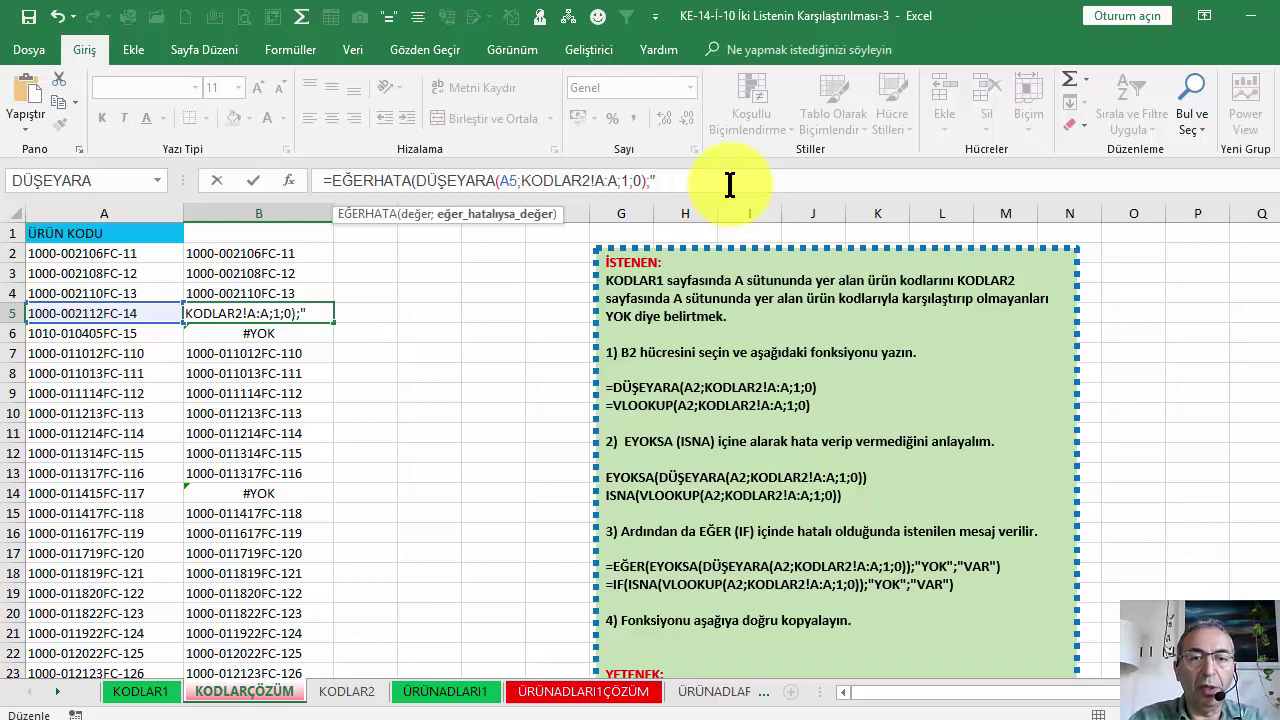
type("HATAL")
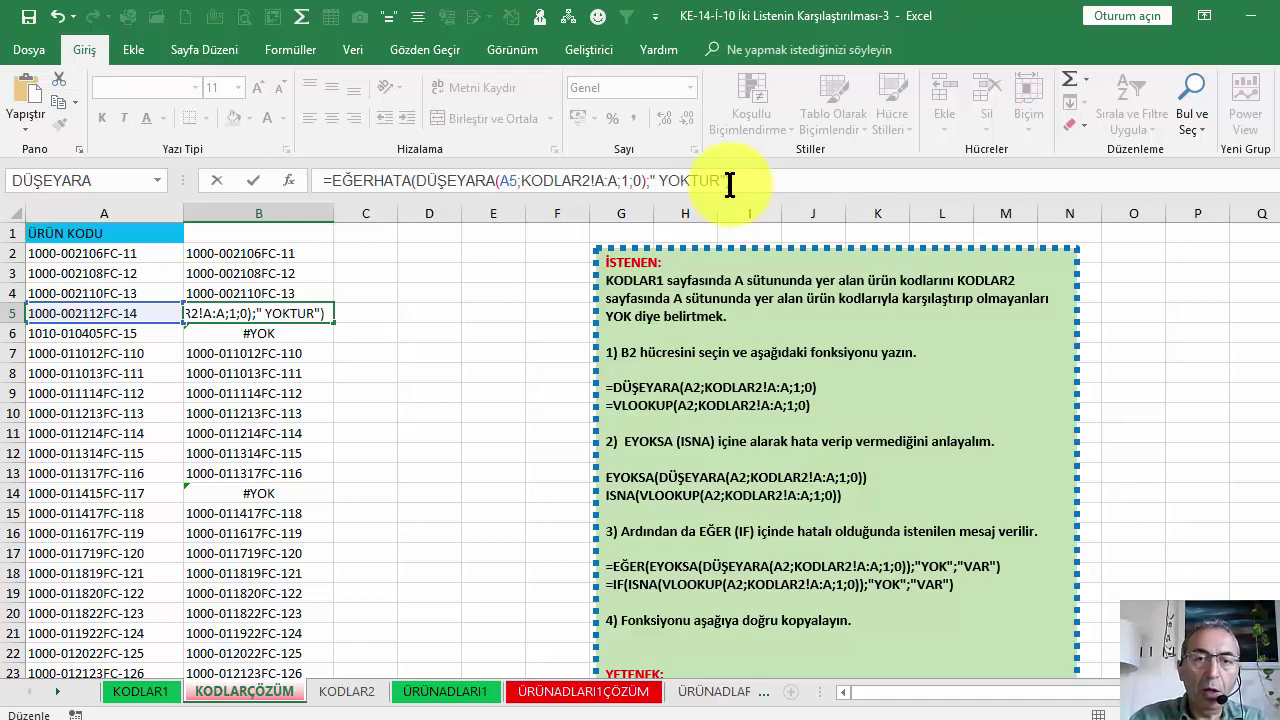
key("Return")
Copy B5's EĞERHATA formula down column B and check the results against B2.
left_click(296, 315)
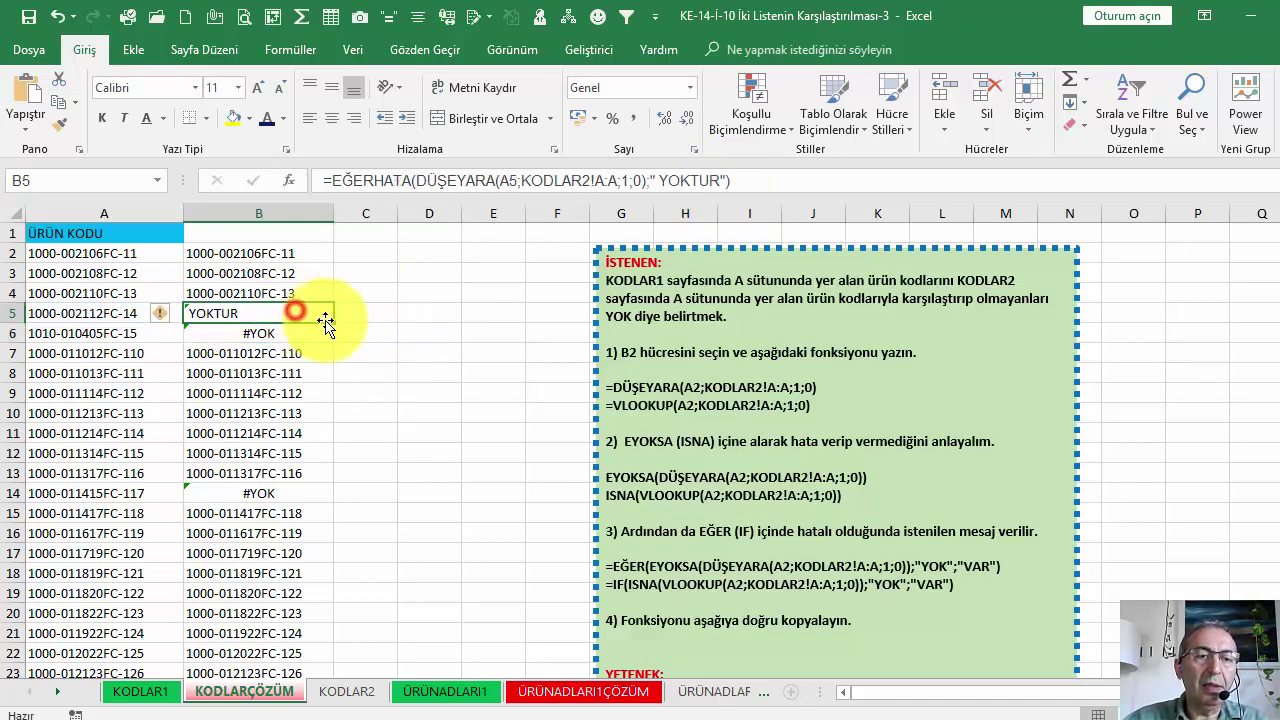
double_click(333, 323)
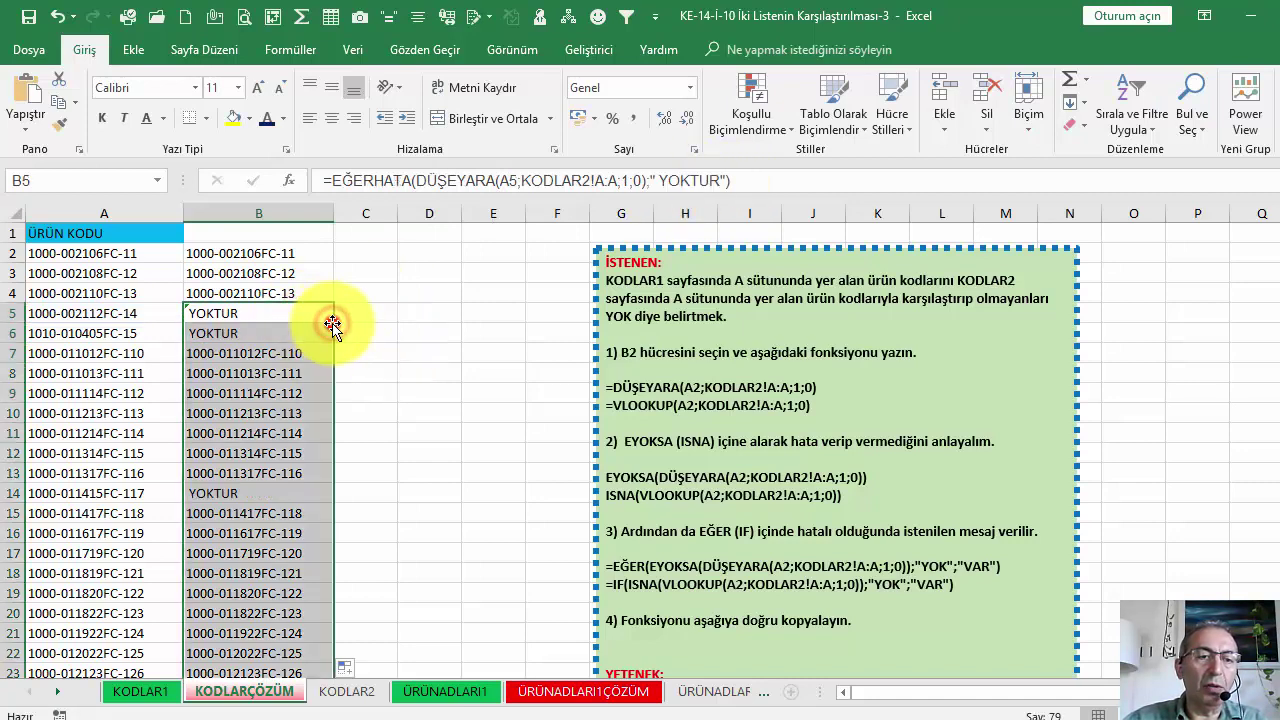
left_click(279, 314)
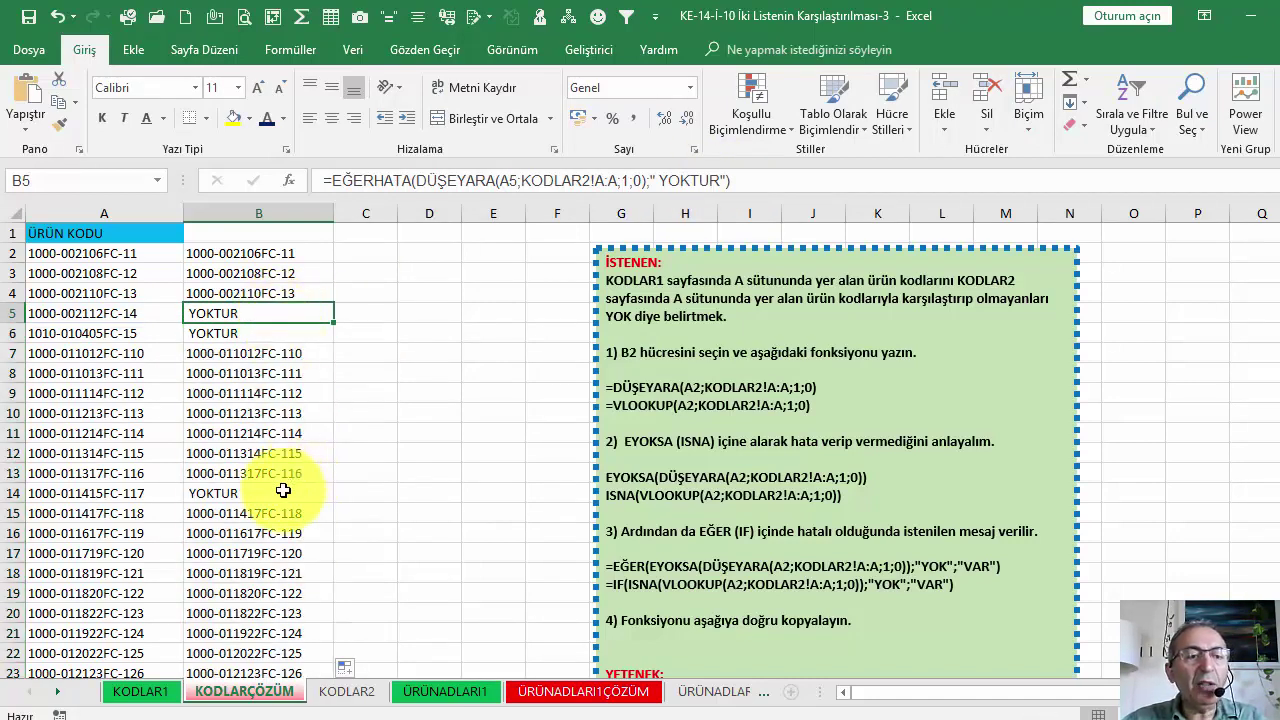
scroll(280, 491, "down", 4)
scroll(280, 470, "up", 4)
left_click(255, 255)
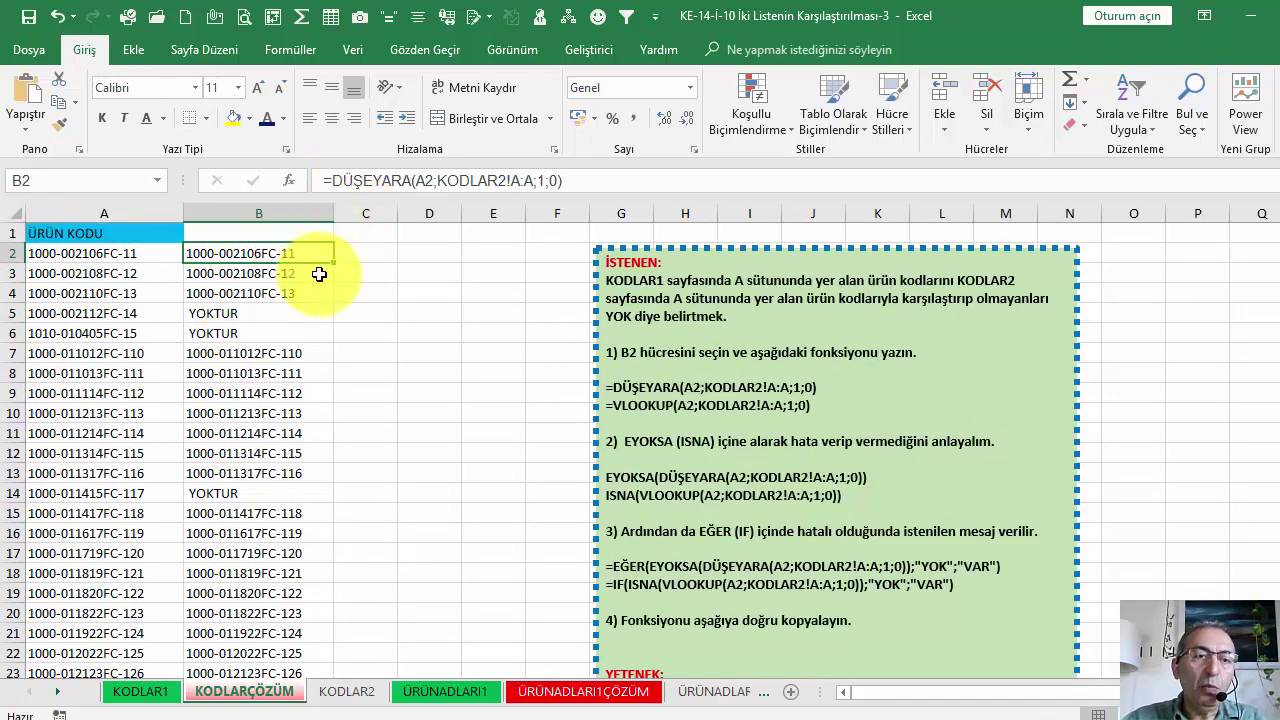
Undo the EĞERHATA change so B5 returns to the plain DÜŞEYARA #YOK result.
left_click(270, 315)
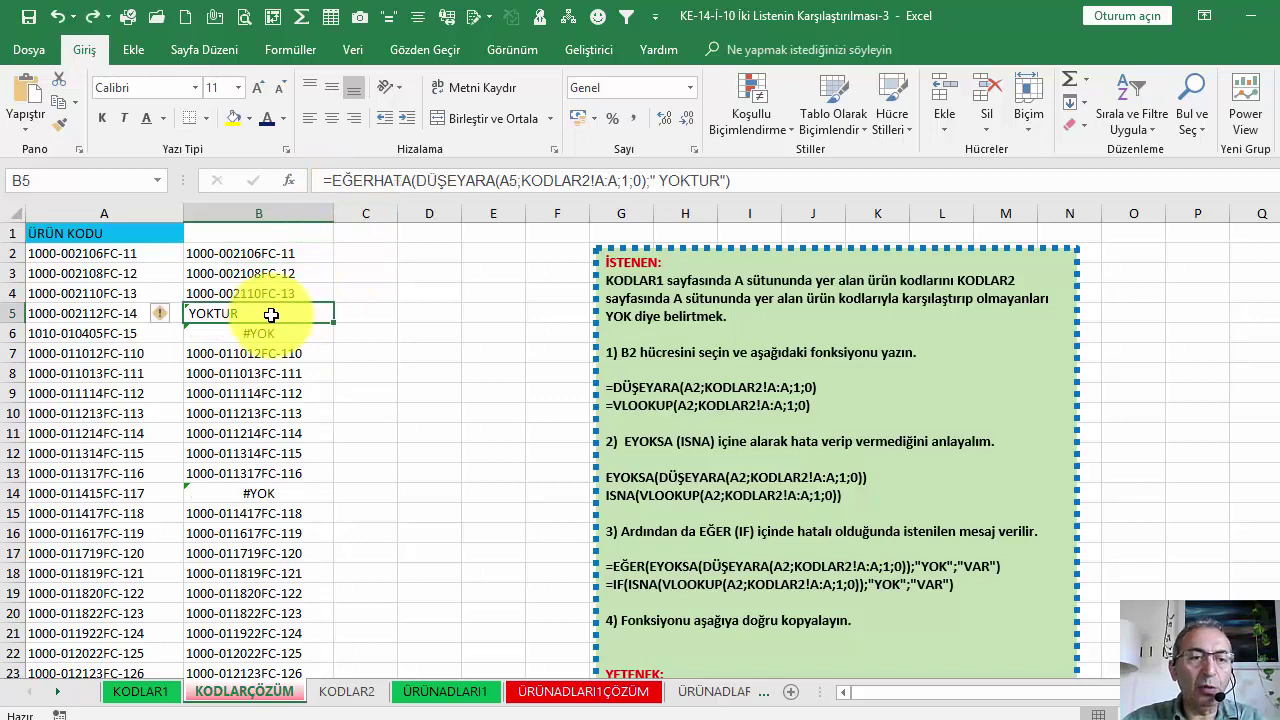
key("ctrl+z")
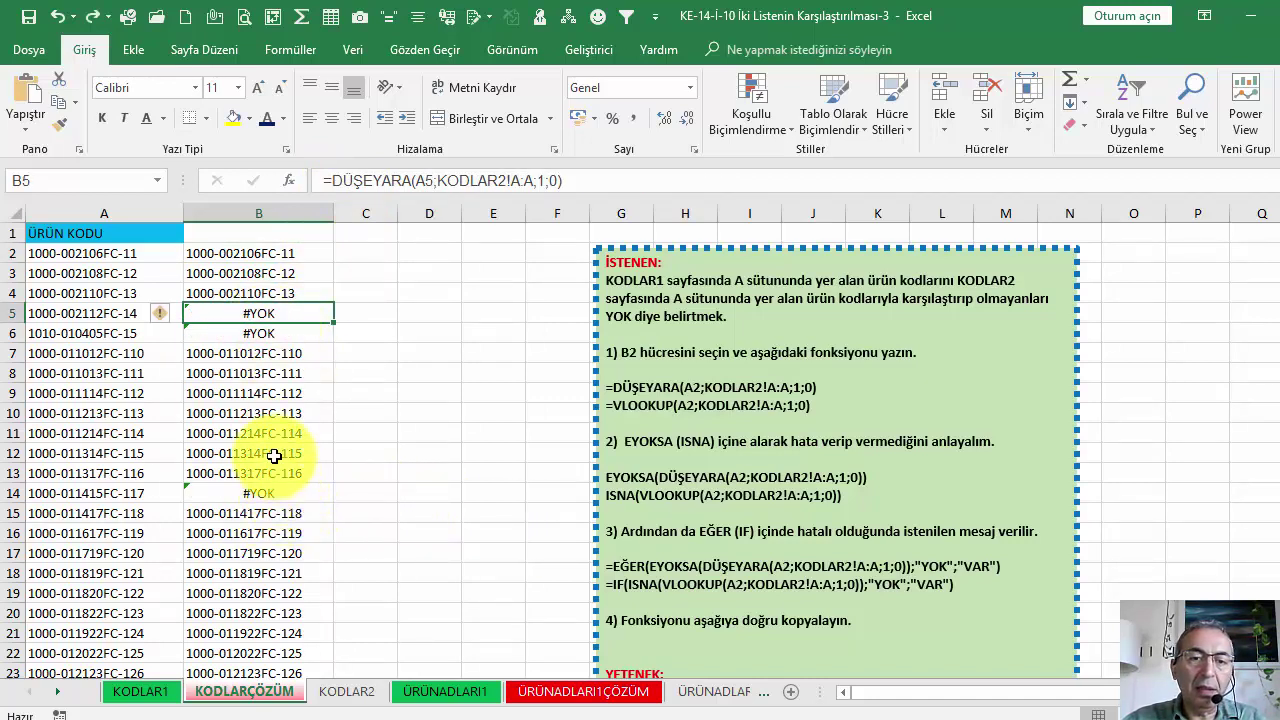
scroll(263, 495, "down", 1)
scroll(263, 495, "up", 1)
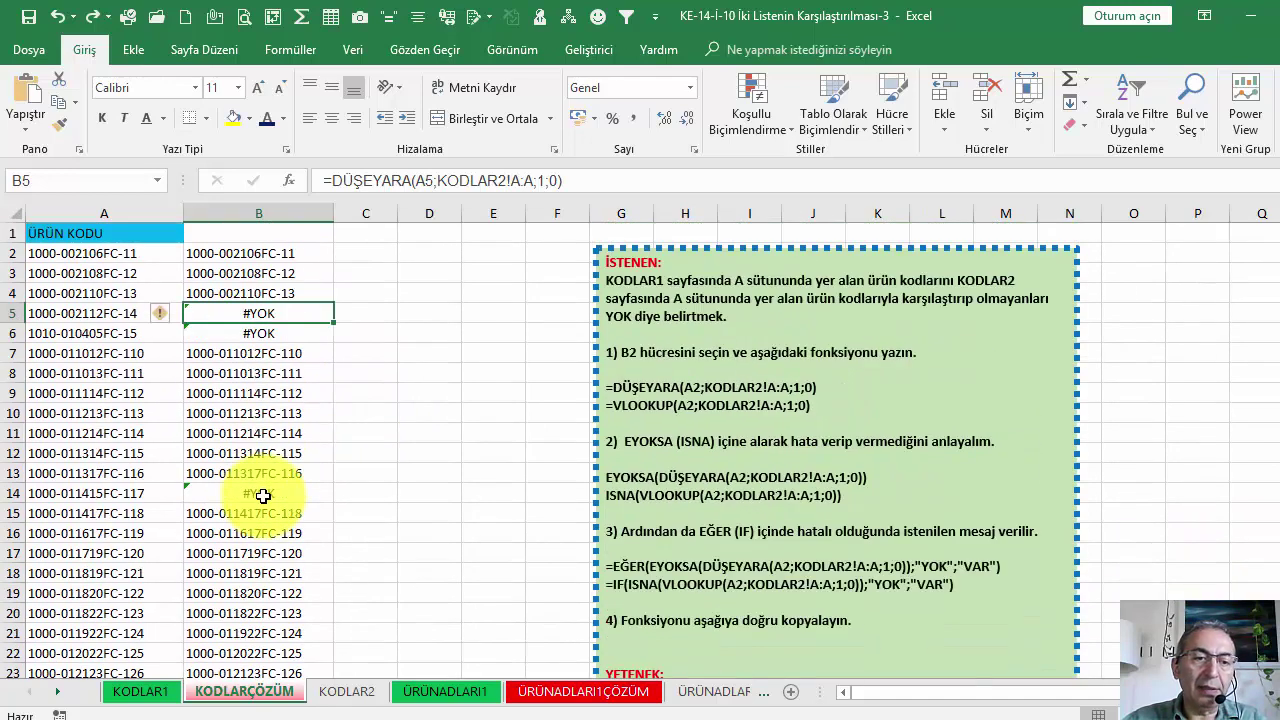
Highlight EYOKSA in the instruction text box, then select B2.
left_click_drag(655, 478, 614, 520)
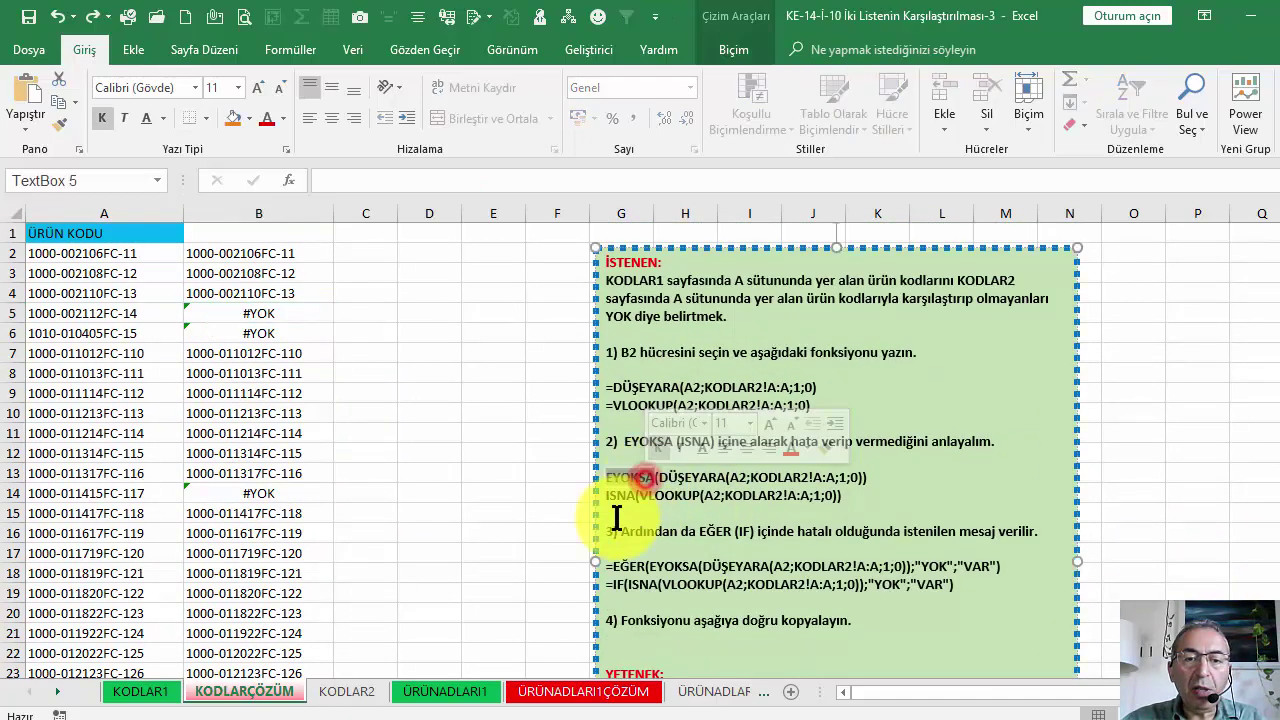
left_click(627, 495)
scroll(629, 486, "down", 4)
scroll(366, 337, "up", 4)
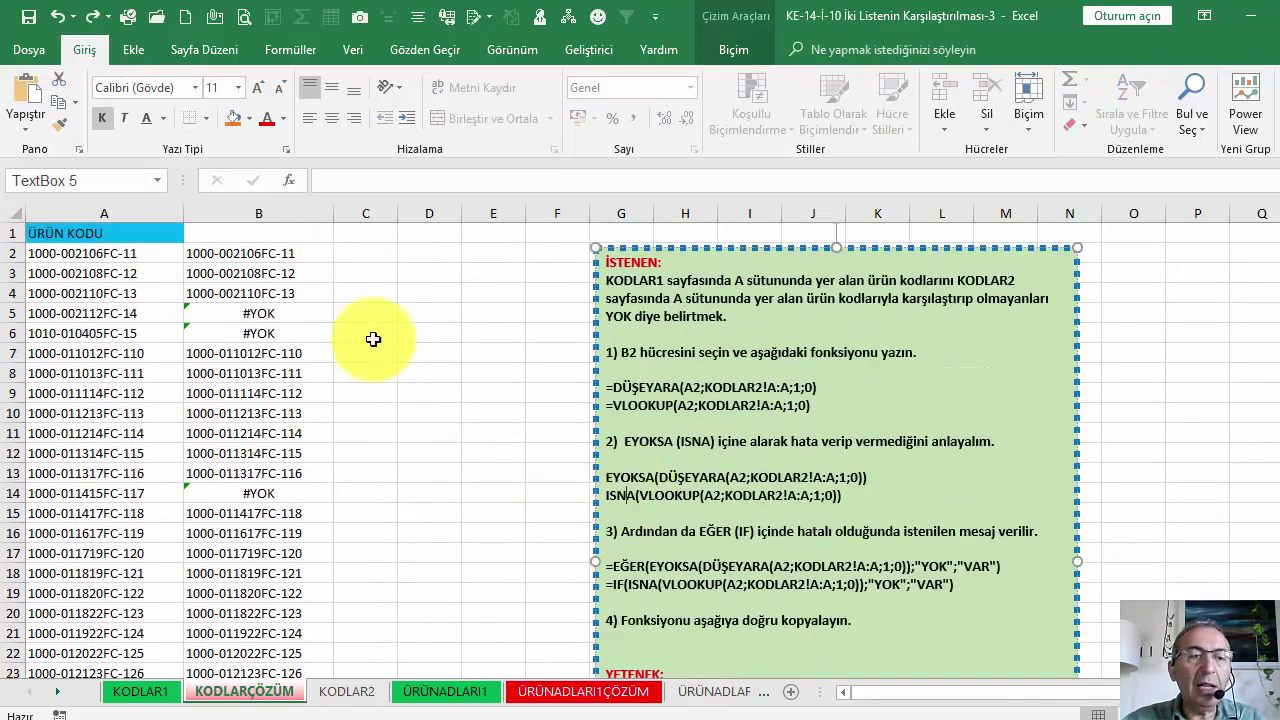
left_click(302, 255)
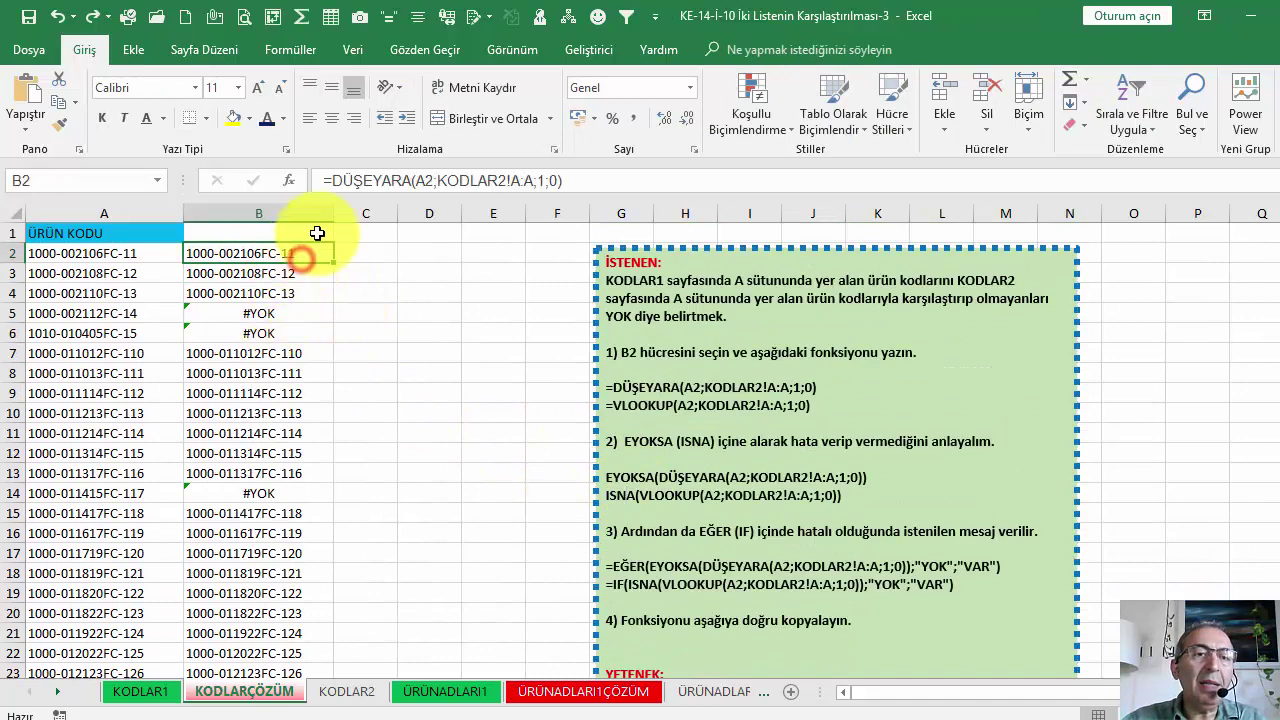
Wrap B2's formula as =EYOKSA(DÜŞEYARA(A2;KODLAR2!A:A;1;0)).
left_click(334, 180)
type("EYO")
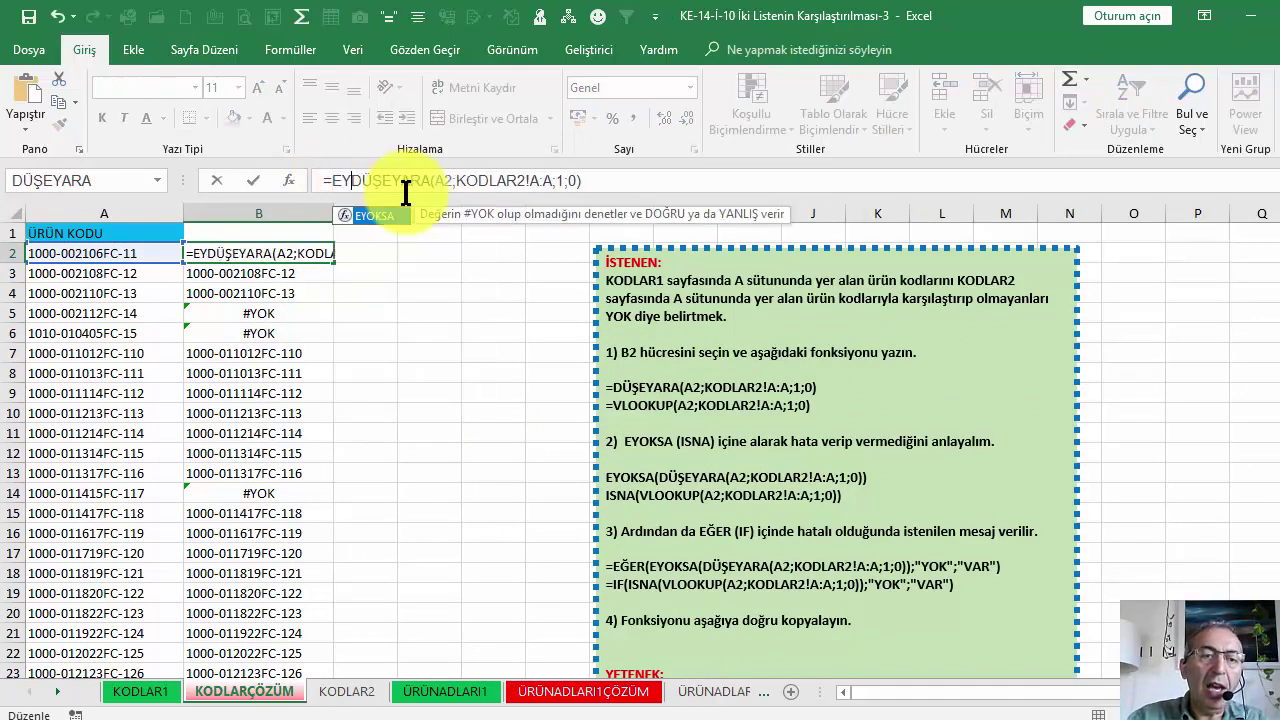
double_click(380, 211)
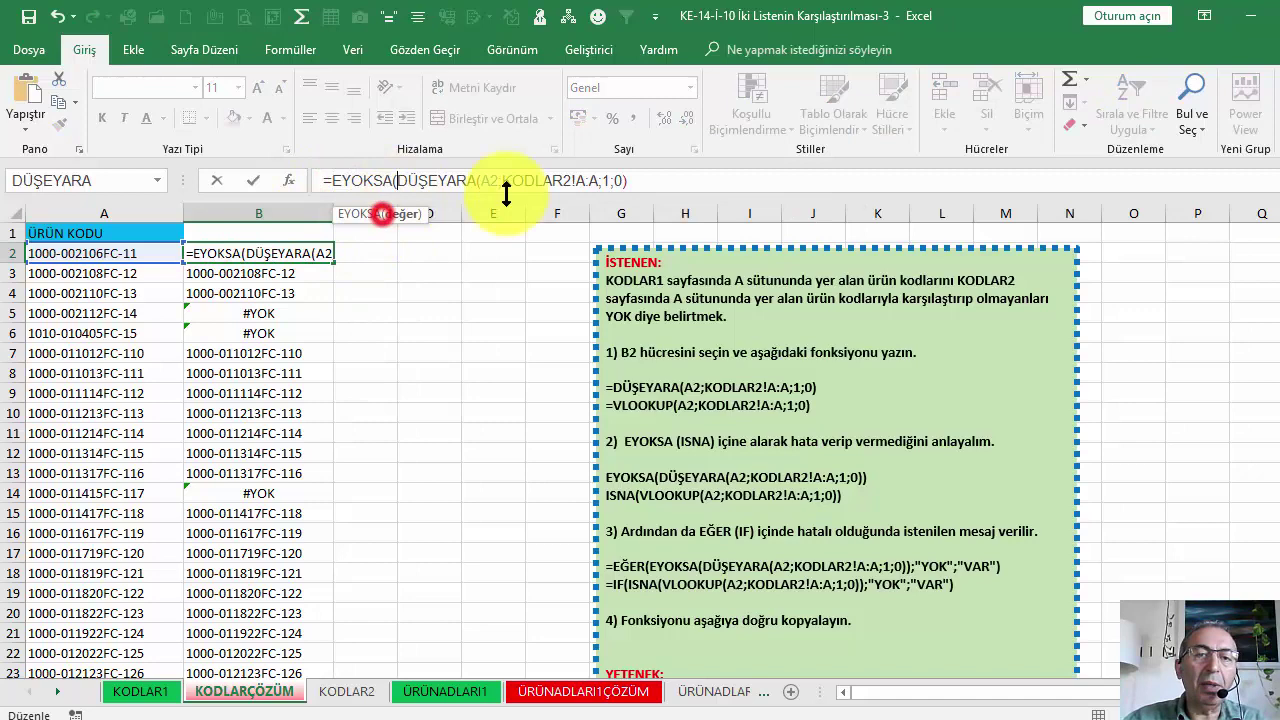
left_click(663, 180)
type(")")
key("Return")
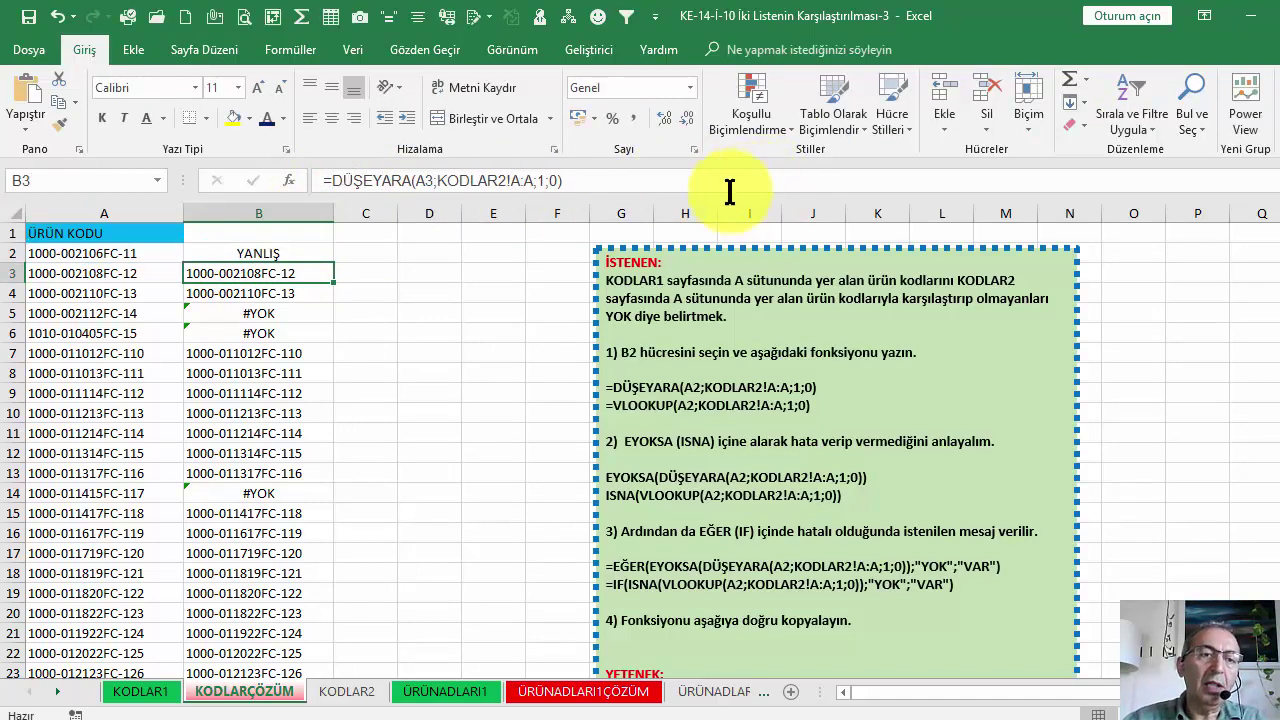
Copy the EYOKSA formula down column B and inspect B5's DOĞRU result for its unmatched code.
left_click(305, 253)
double_click(332, 265)
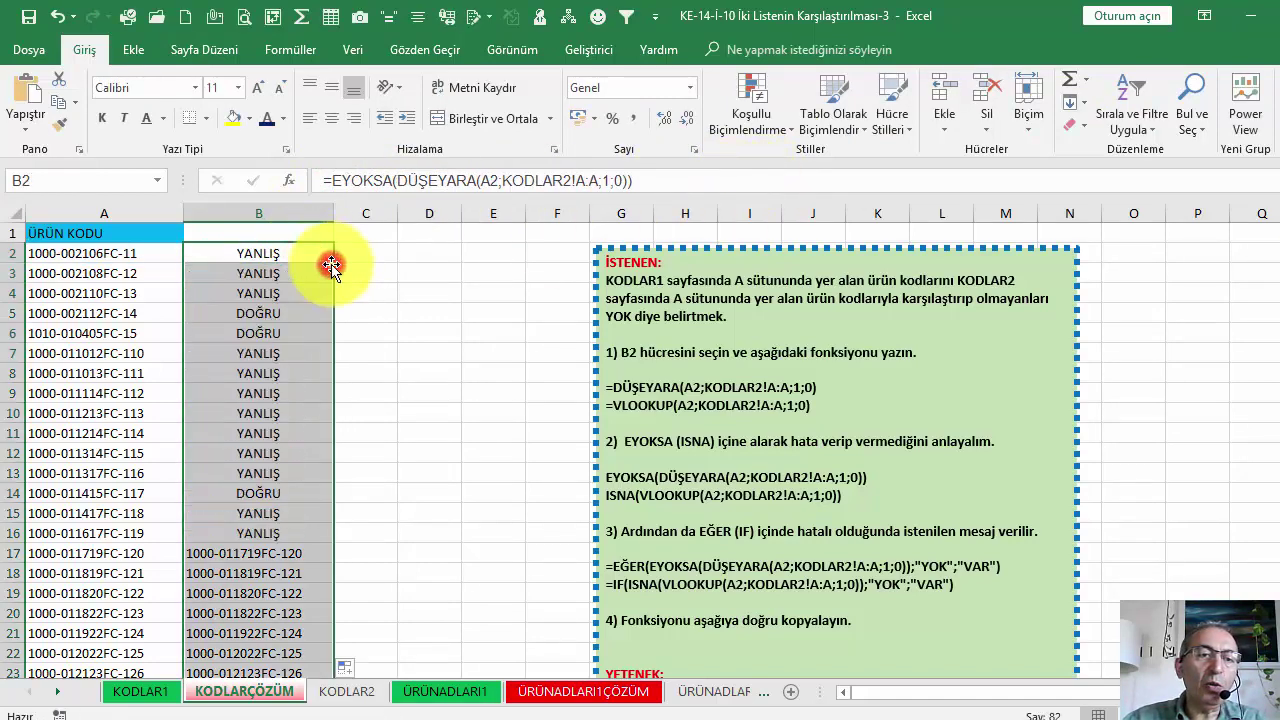
left_click(302, 252)
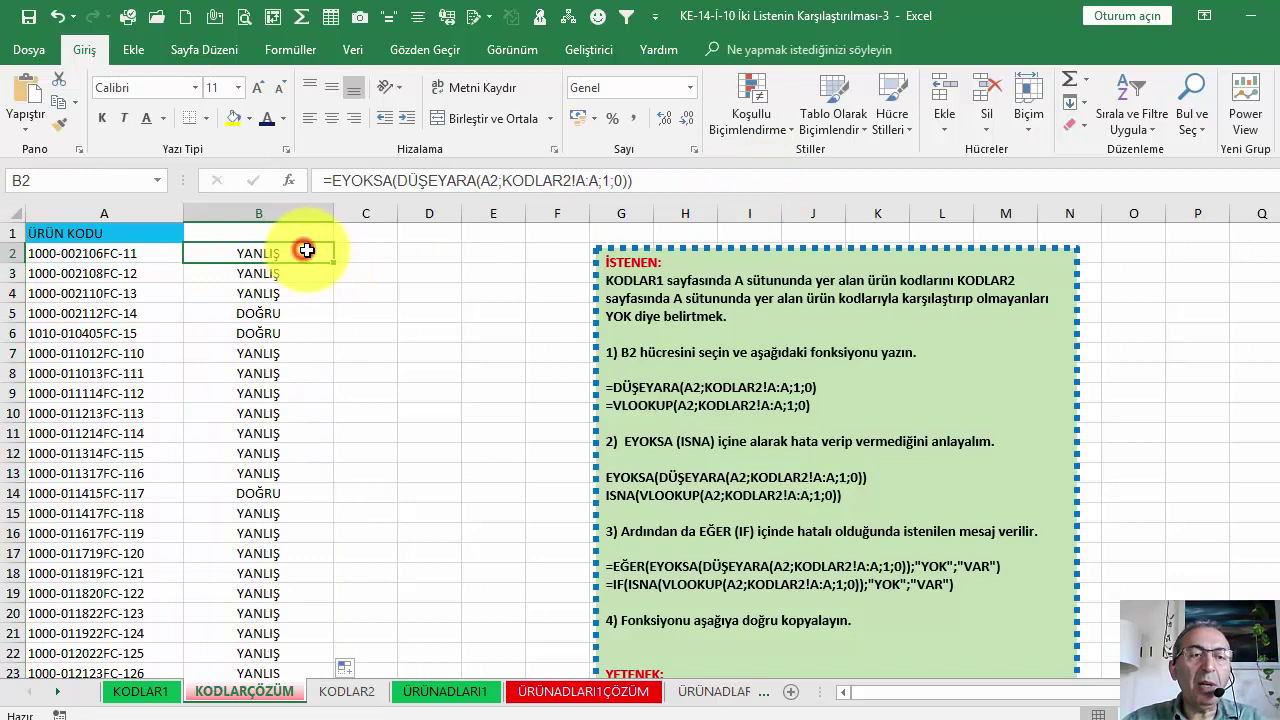
left_click(280, 313)
left_click(357, 180)
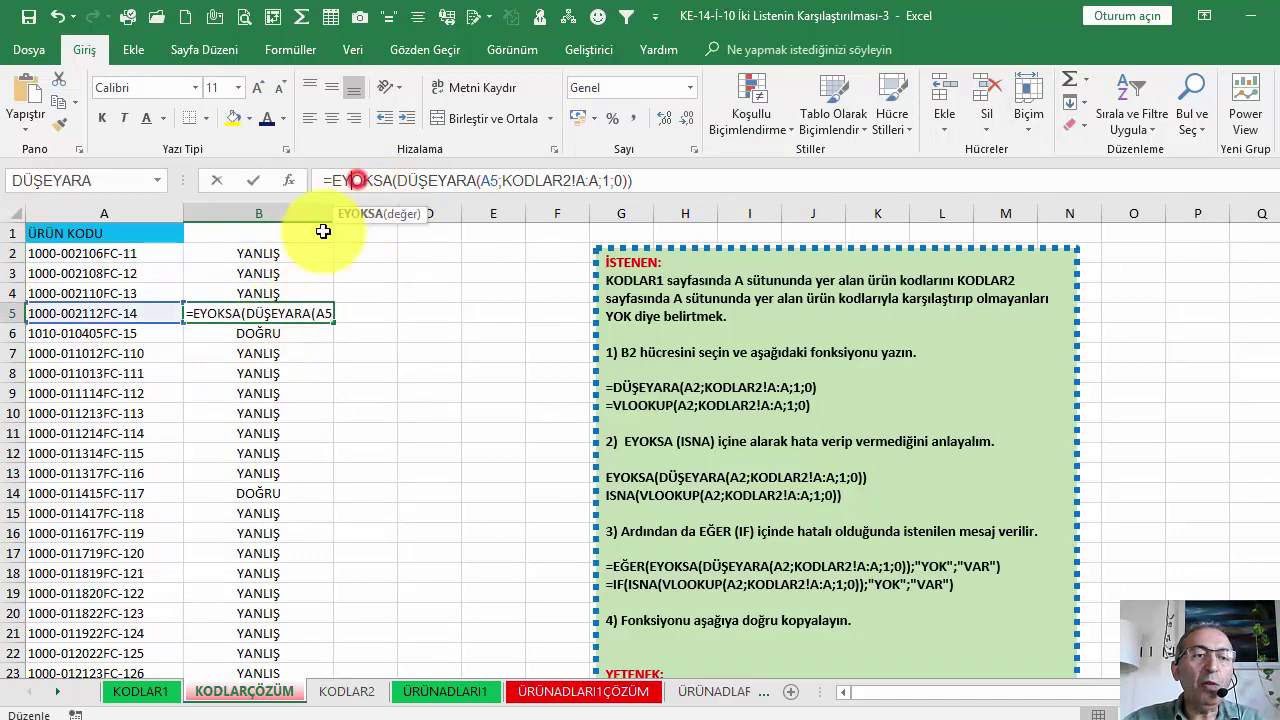
key("Escape")
left_click(280, 333)
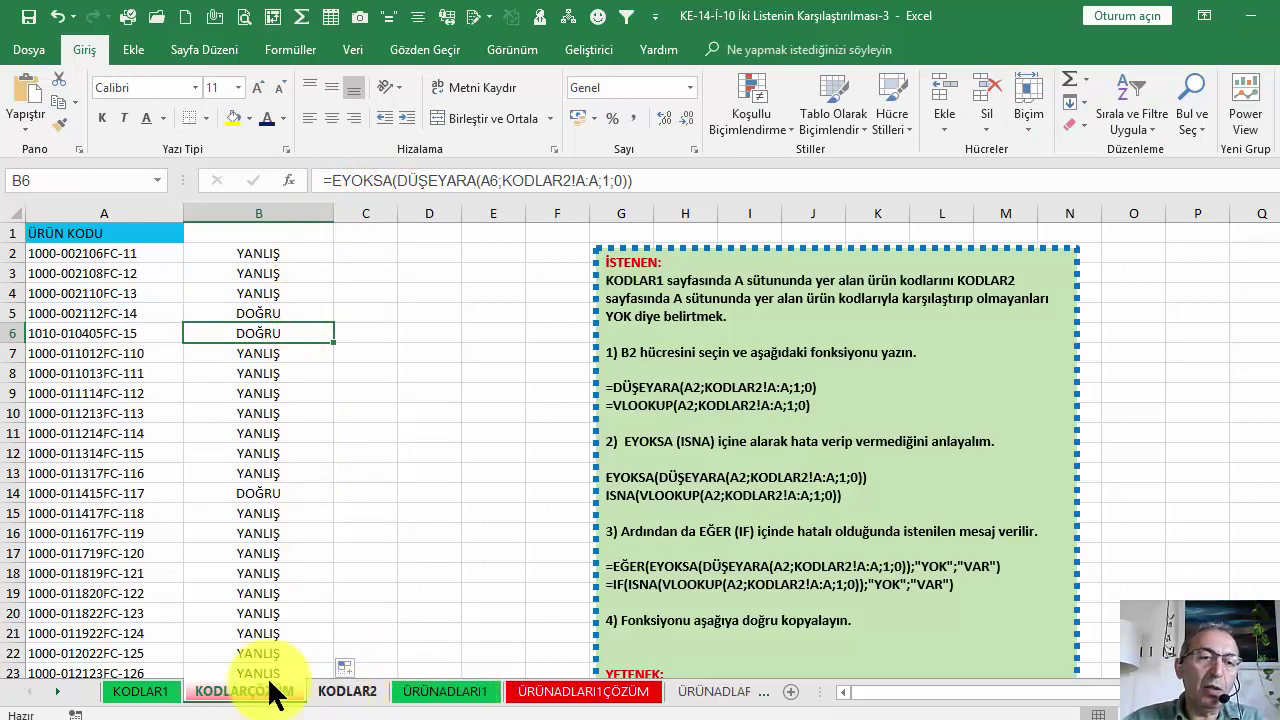
left_click(144, 313)
left_click(290, 252)
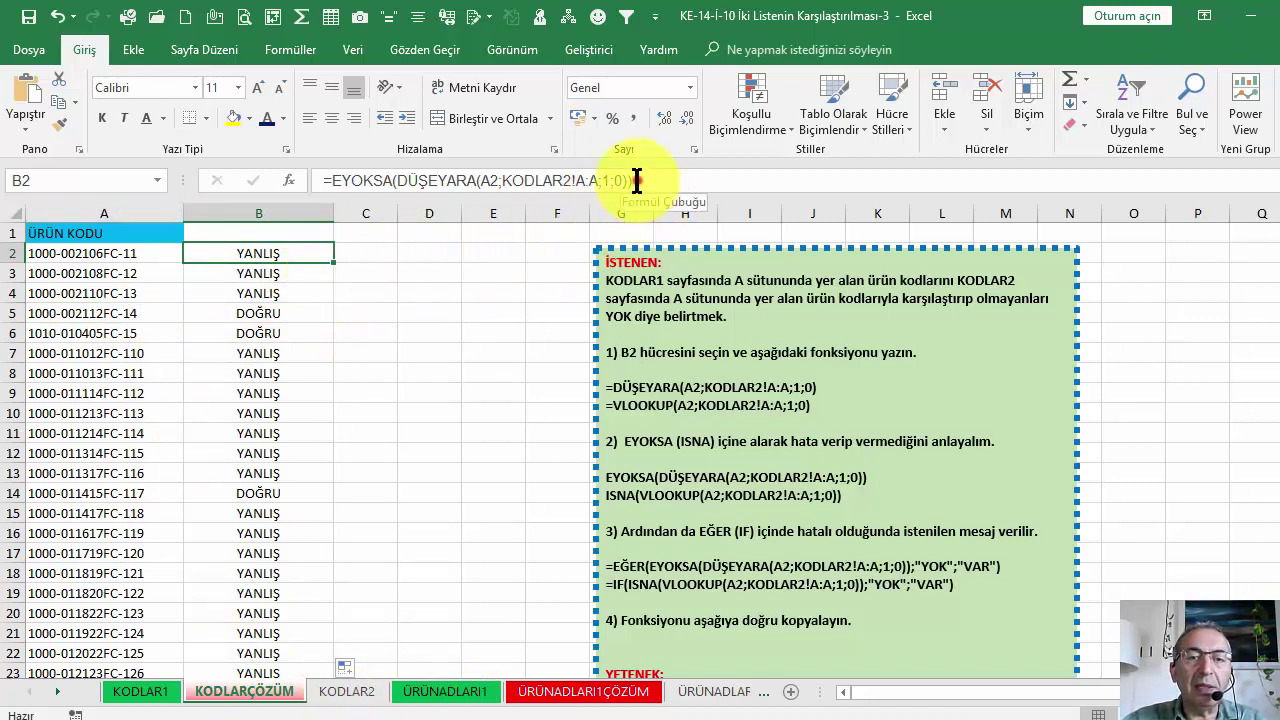
Copy B2's EYOKSA formula text and start a new EĞER function in B2.
left_click_drag(636, 180, 347, 183)
key("ctrl+c")
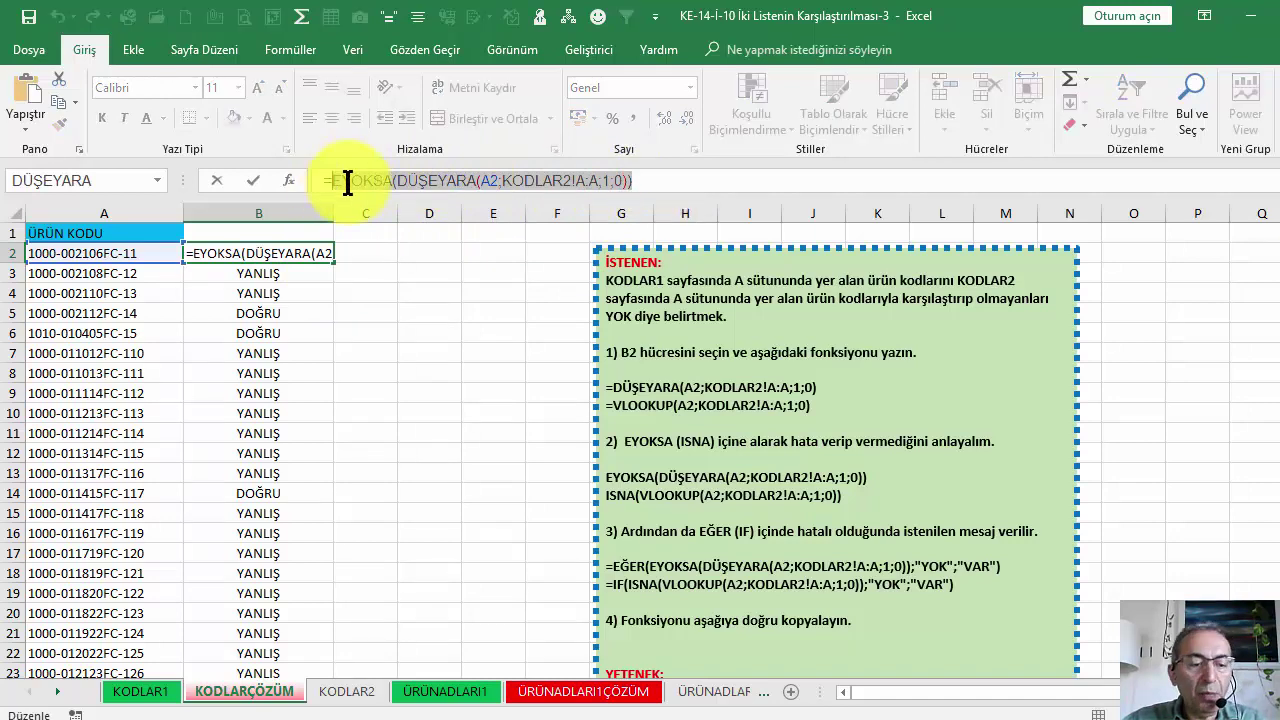
key("Escape")
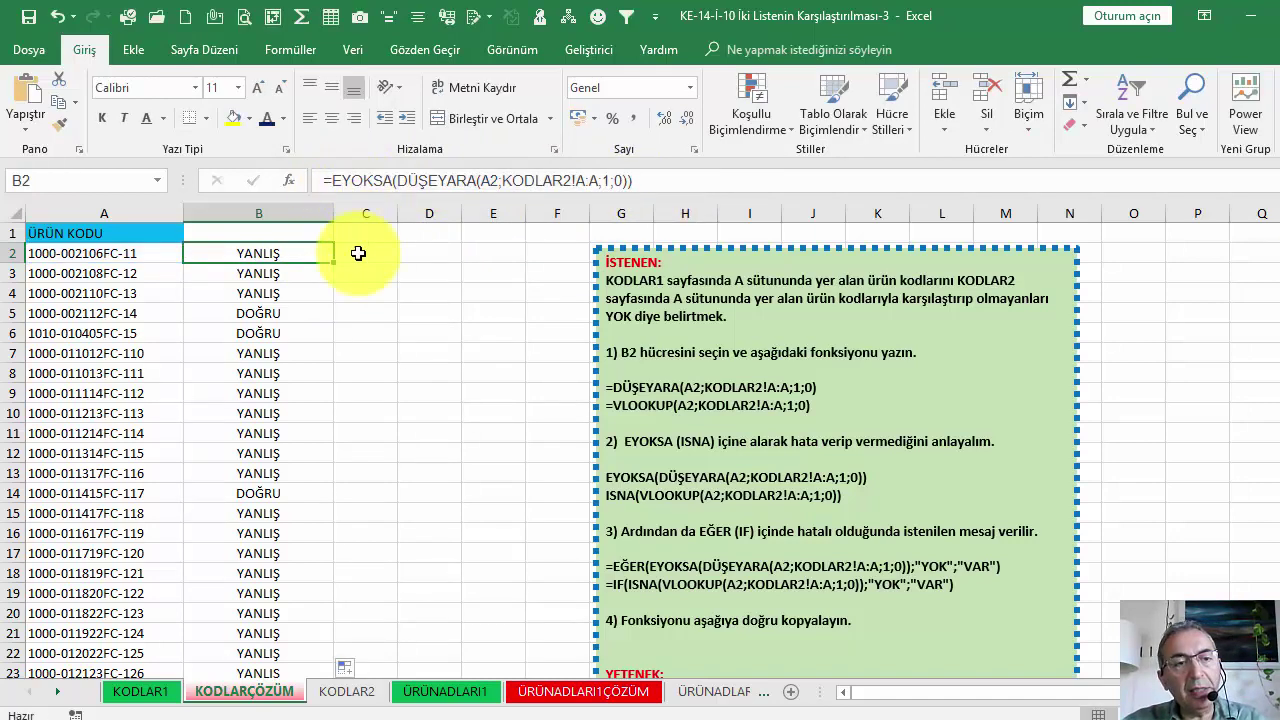
left_click(290, 180)
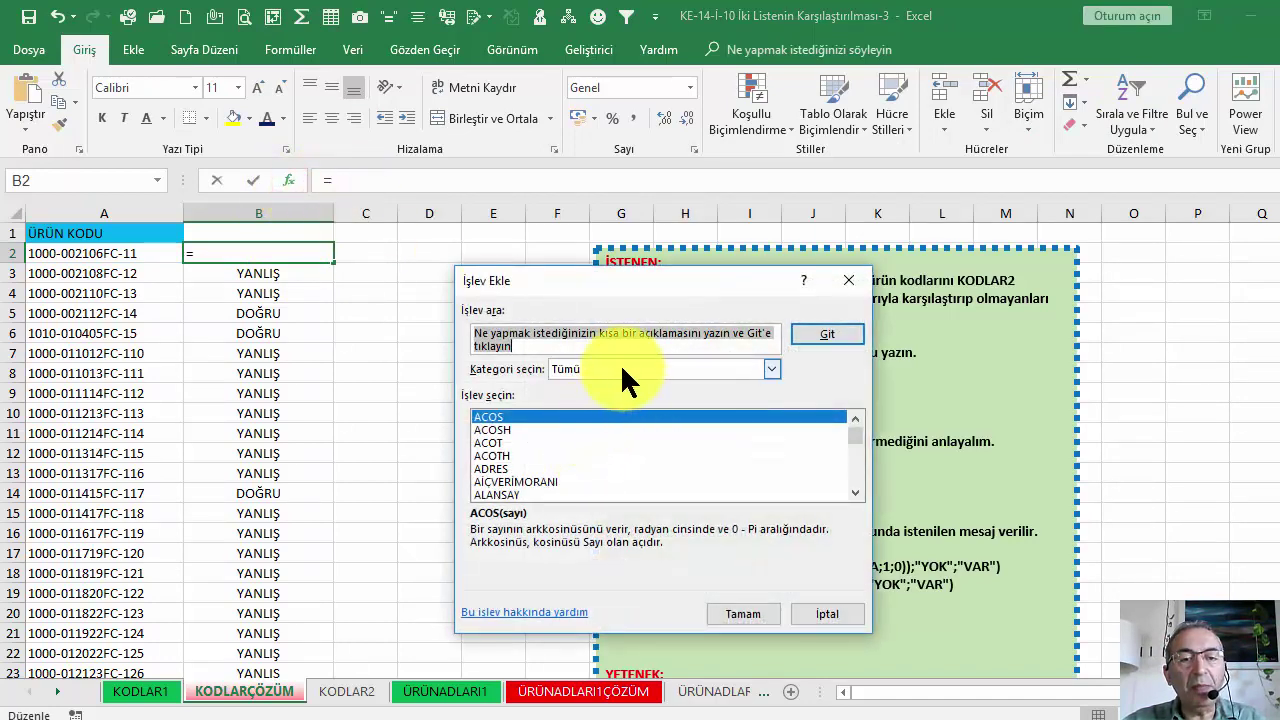
left_click(509, 429)
type("eğ")
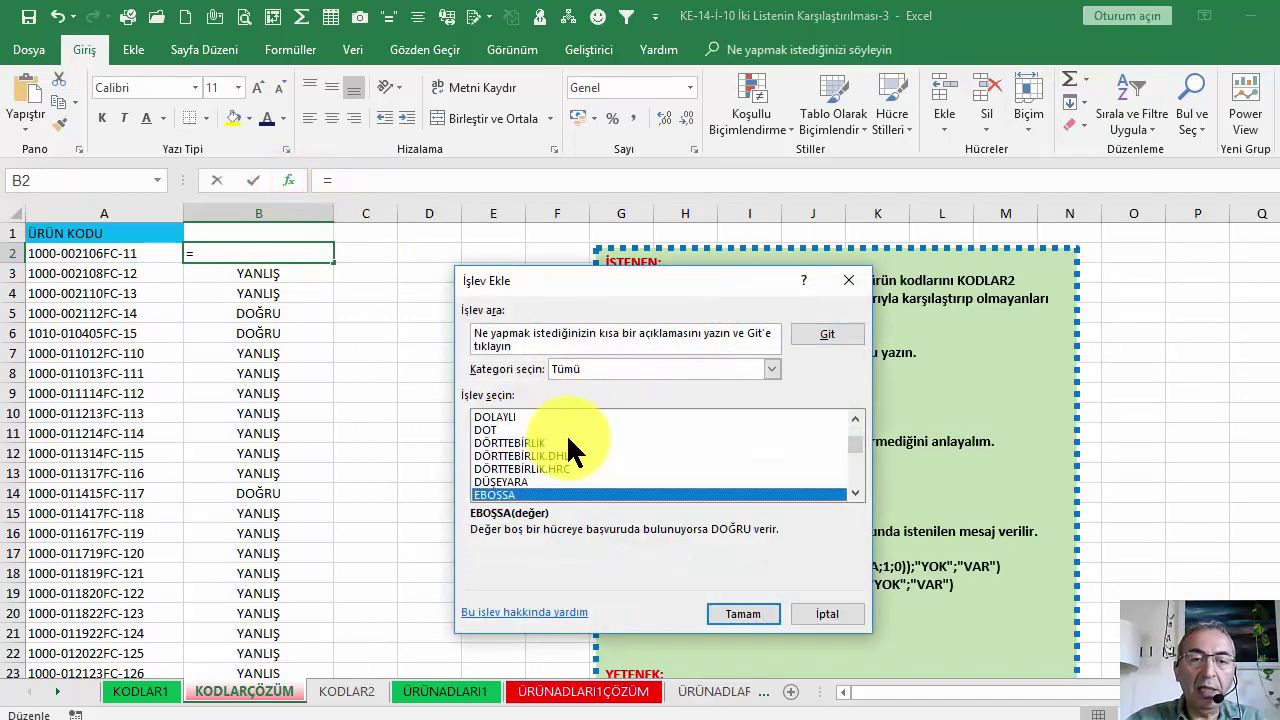
left_click(750, 612)
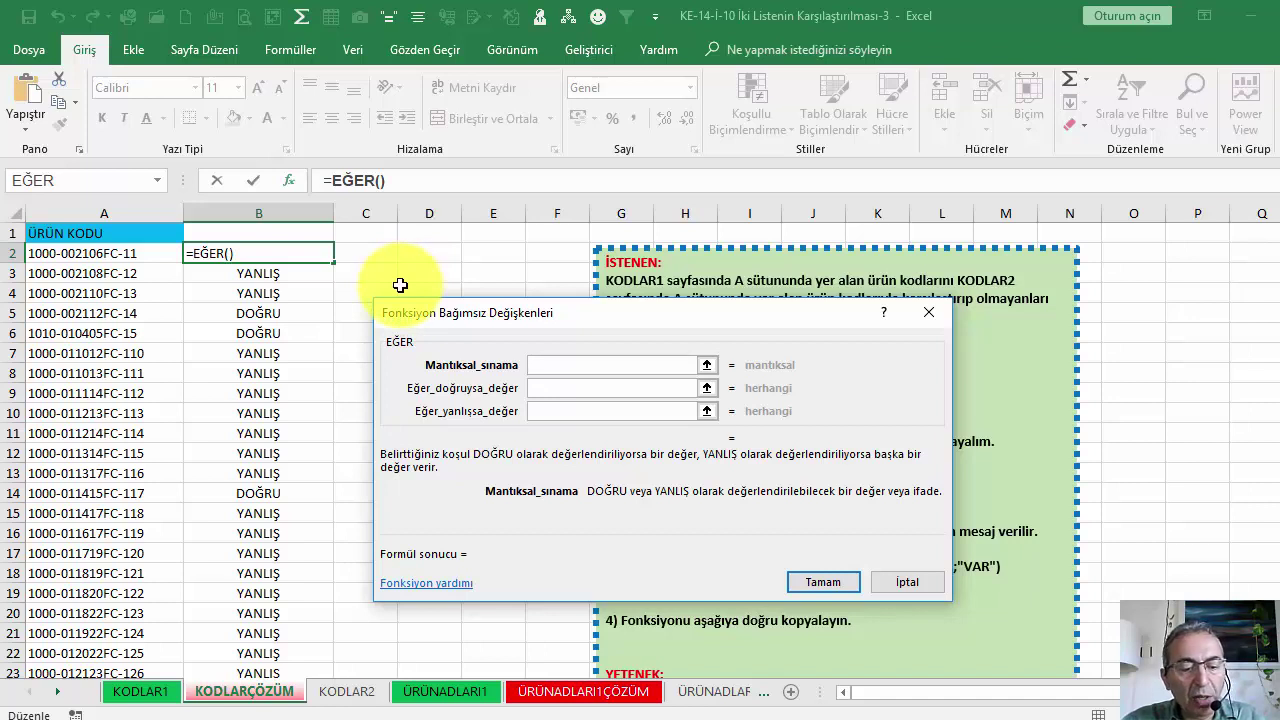
Fill EĞER with the pasted EYOKSA test, "YOK" if true and "VAR" if false.
key("ctrl+v")
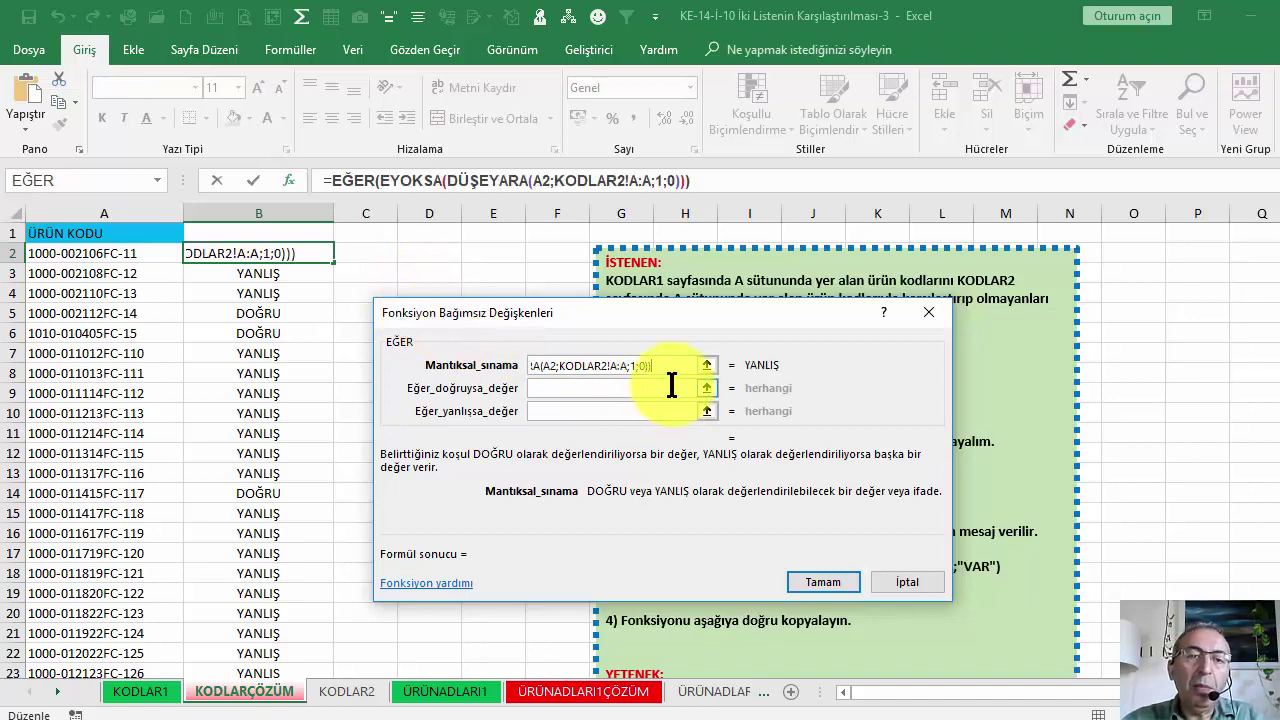
mouse_move(669, 369)
left_mouse_down()
mouse_move(361, 325)
mouse_move(588, 352)
left_mouse_up()
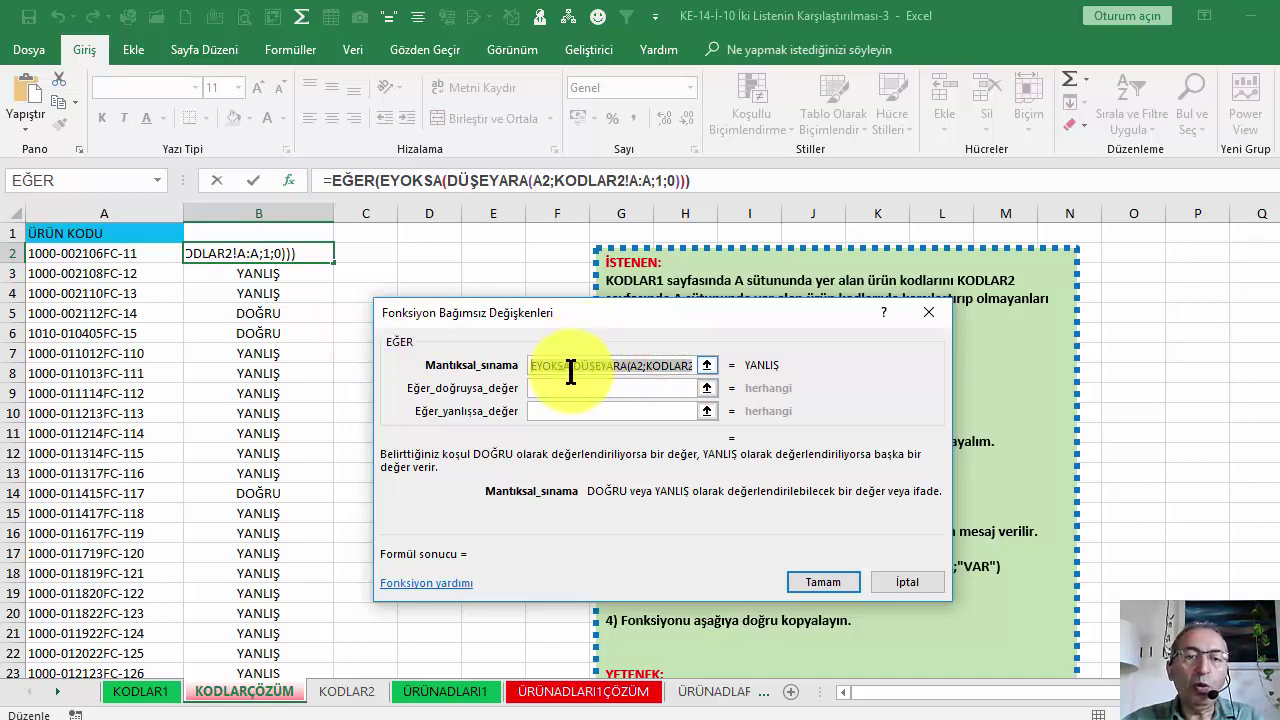
left_click_drag(597, 375, 558, 378)
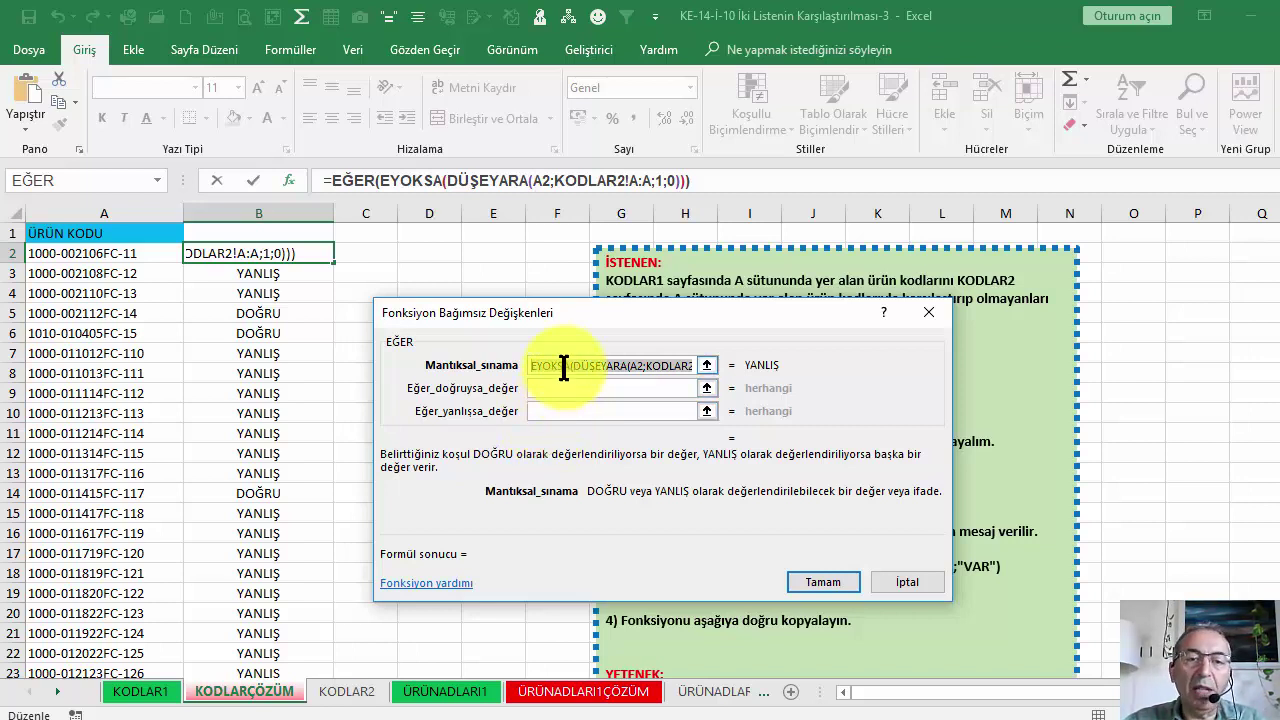
left_click(550, 389)
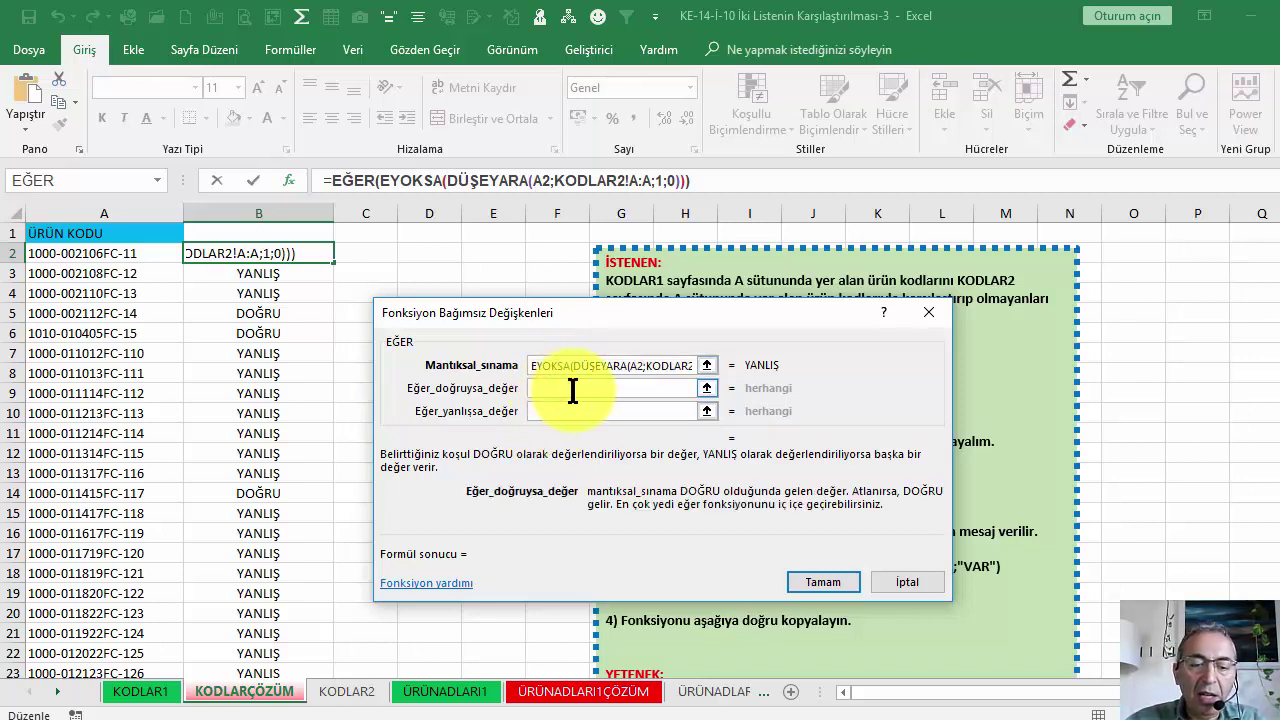
type("YOK")
key("Tab")
type("VA")
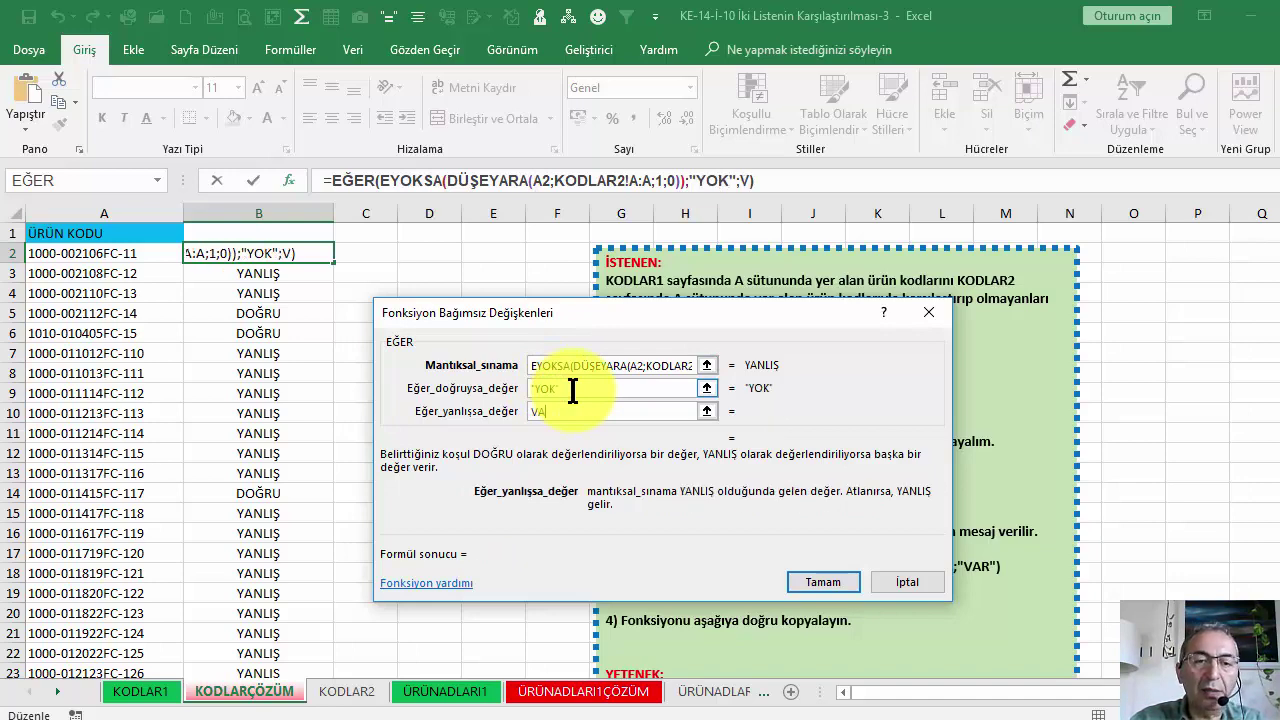
left_click(818, 582)
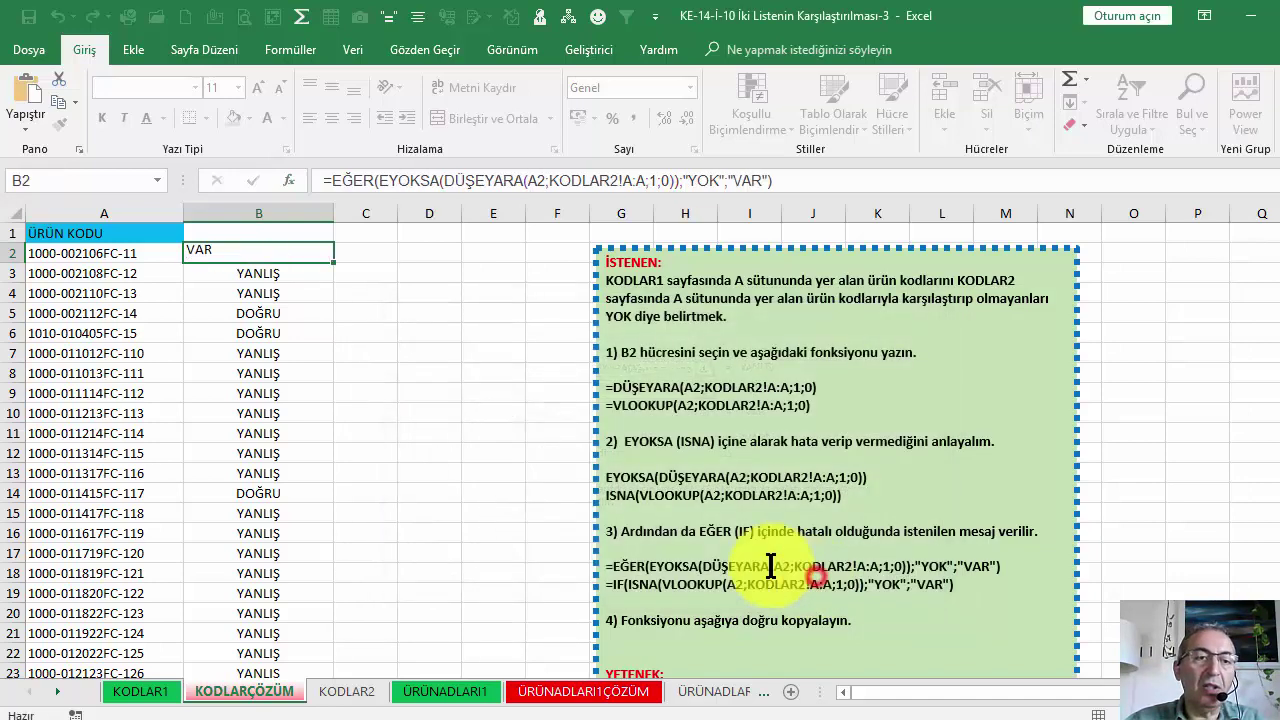
Fill the EĞER formula down to row 83, copy its EYOKSA(DÜŞEYARA) test, and select A2:A83.
double_click(334, 265)
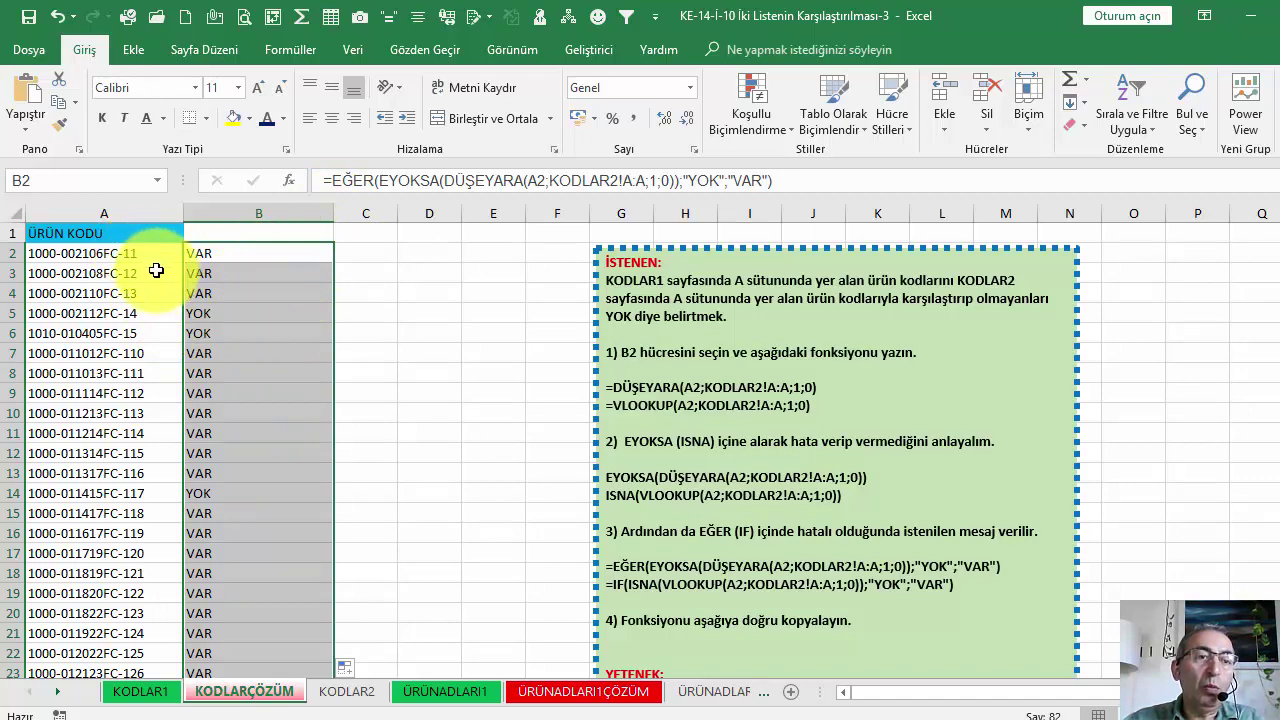
left_click(146, 257)
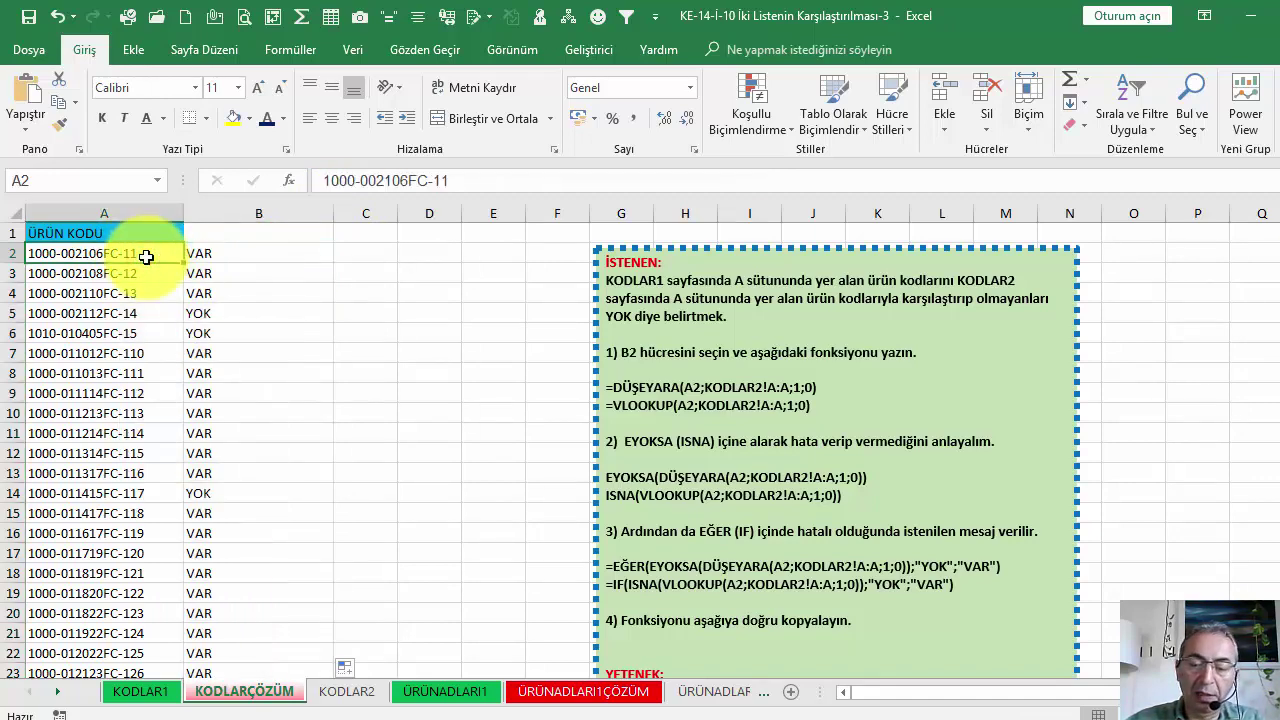
left_click(254, 257)
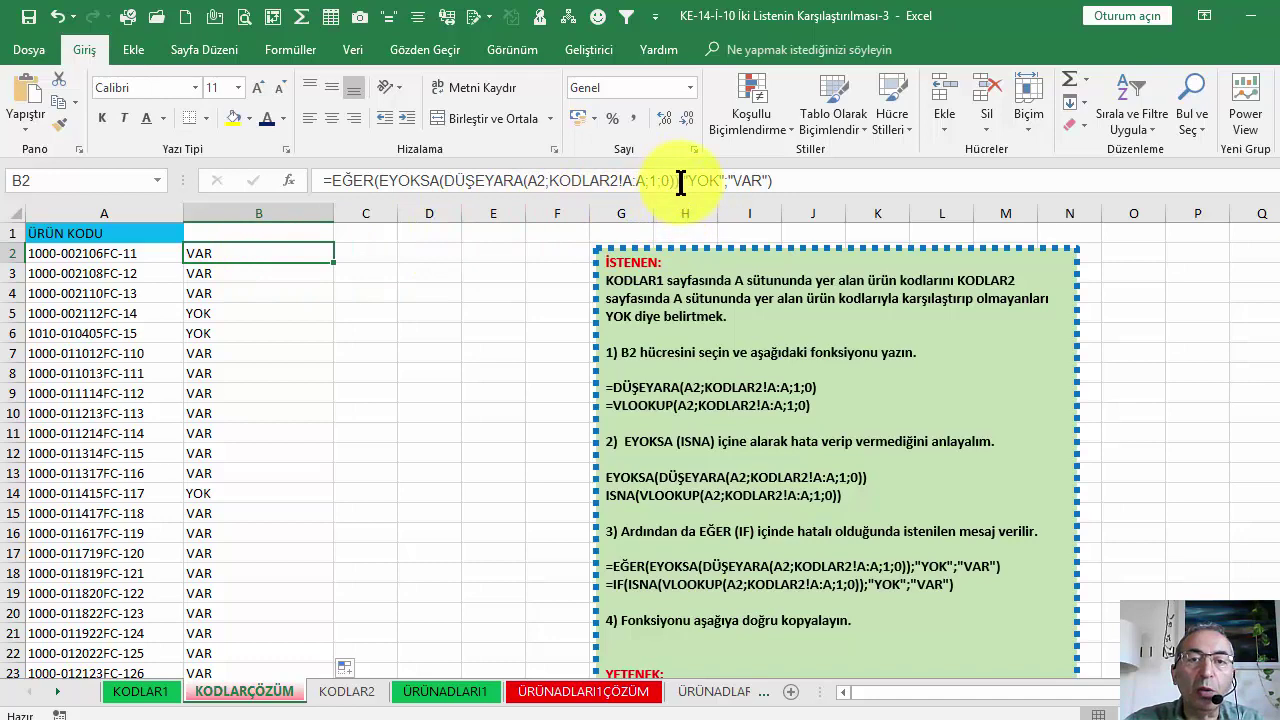
left_click_drag(680, 183, 377, 180)
key("ctrl+c")
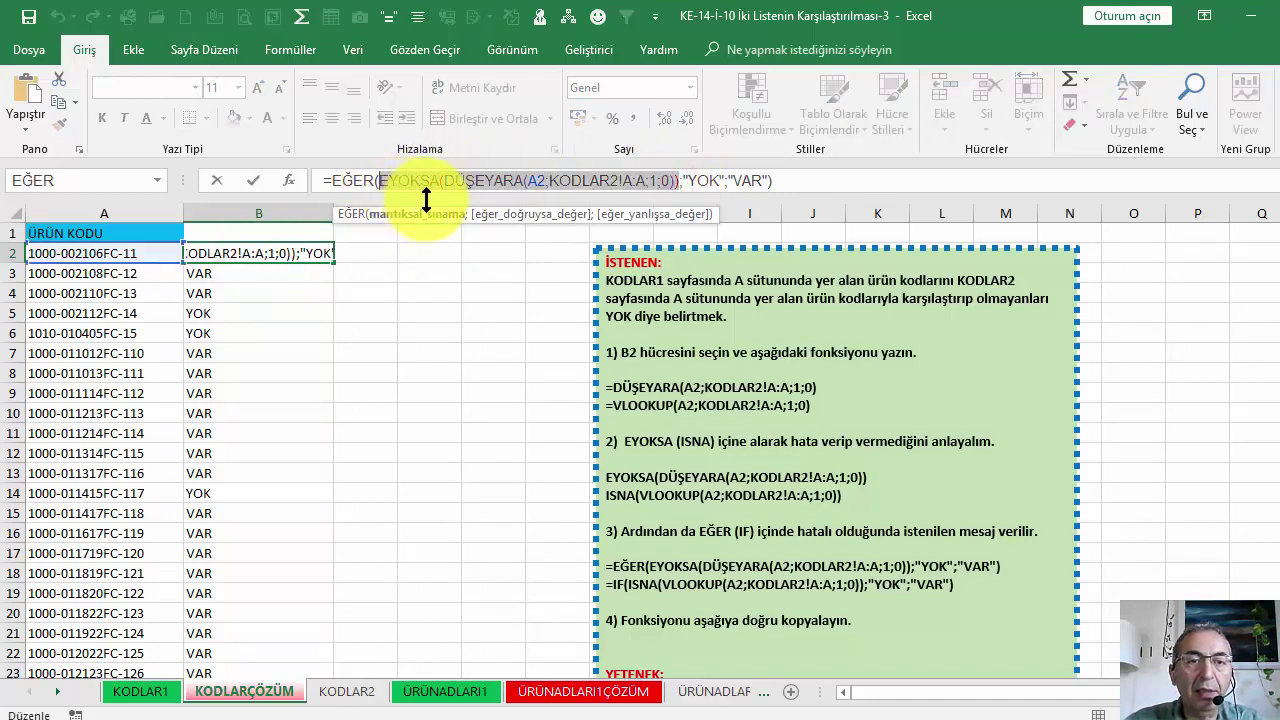
key("Escape")
left_click(157, 253)
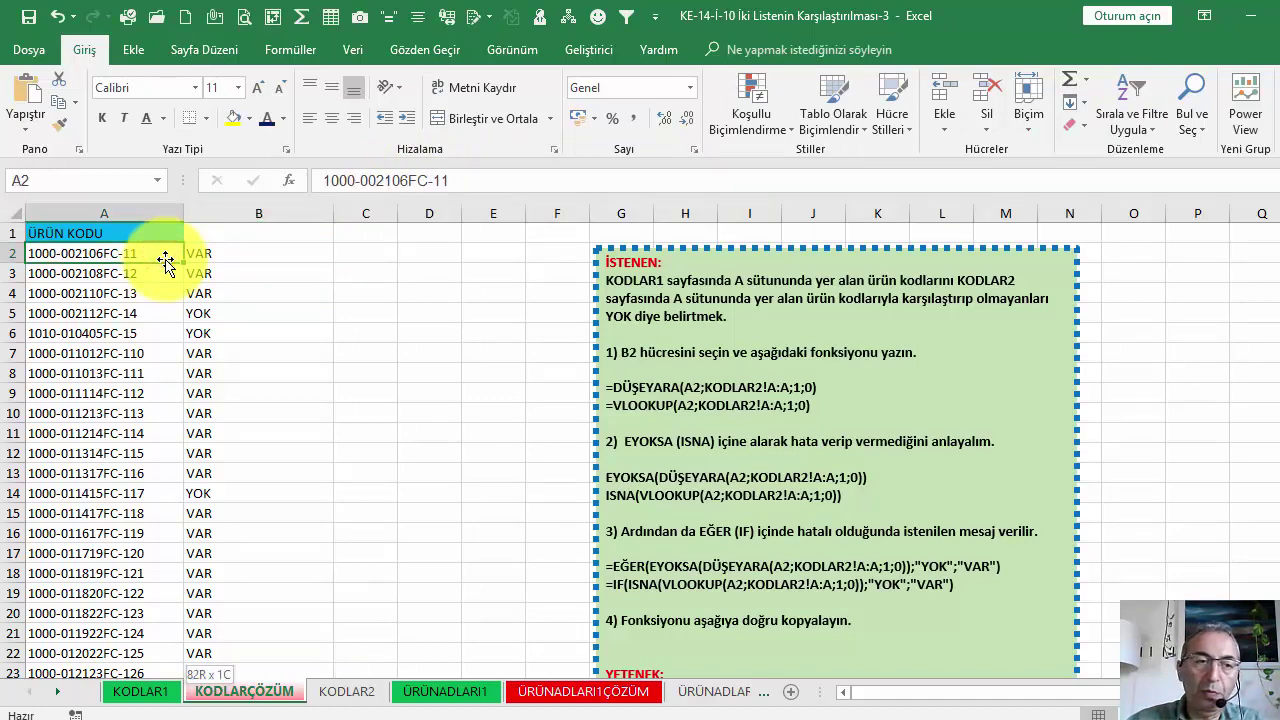
key("ctrl+shift+Down")
Add a red-fill conditional formatting rule to A2:A83 using EYOKSA(DÜŞEYARA(A2;KODLAR2!A:A;1;0)).
left_click(762, 132)
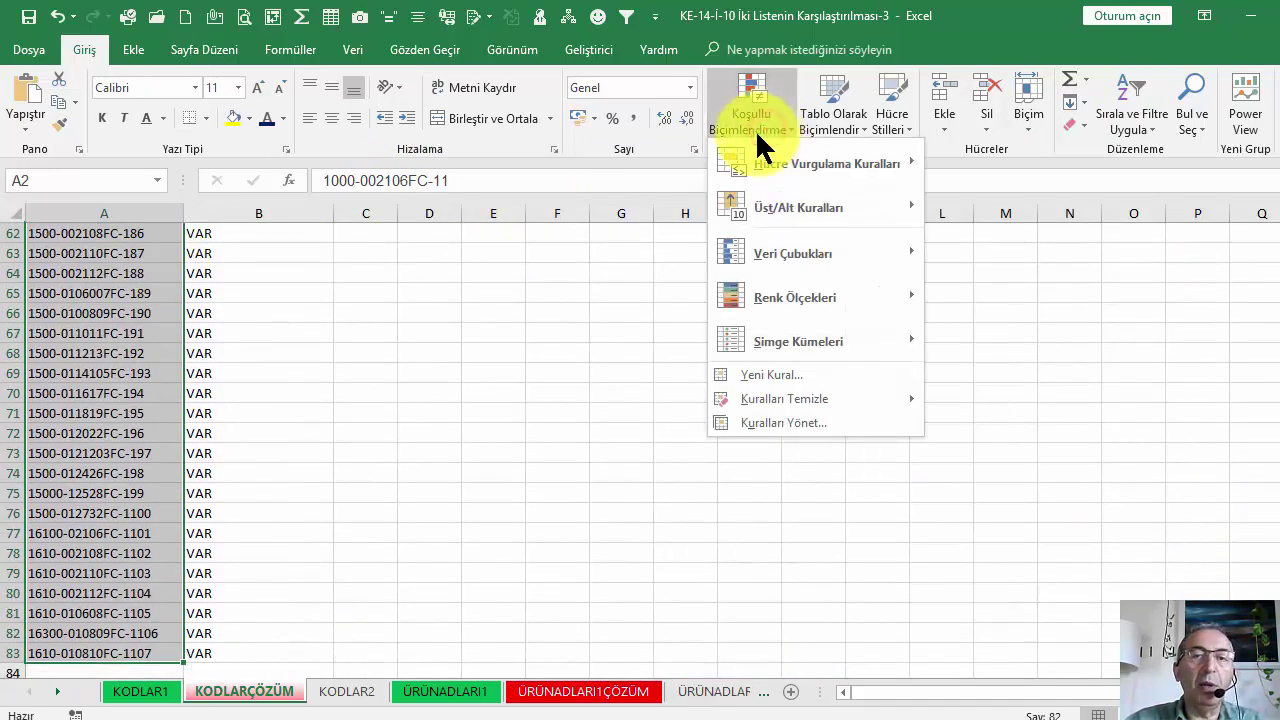
left_click(765, 380)
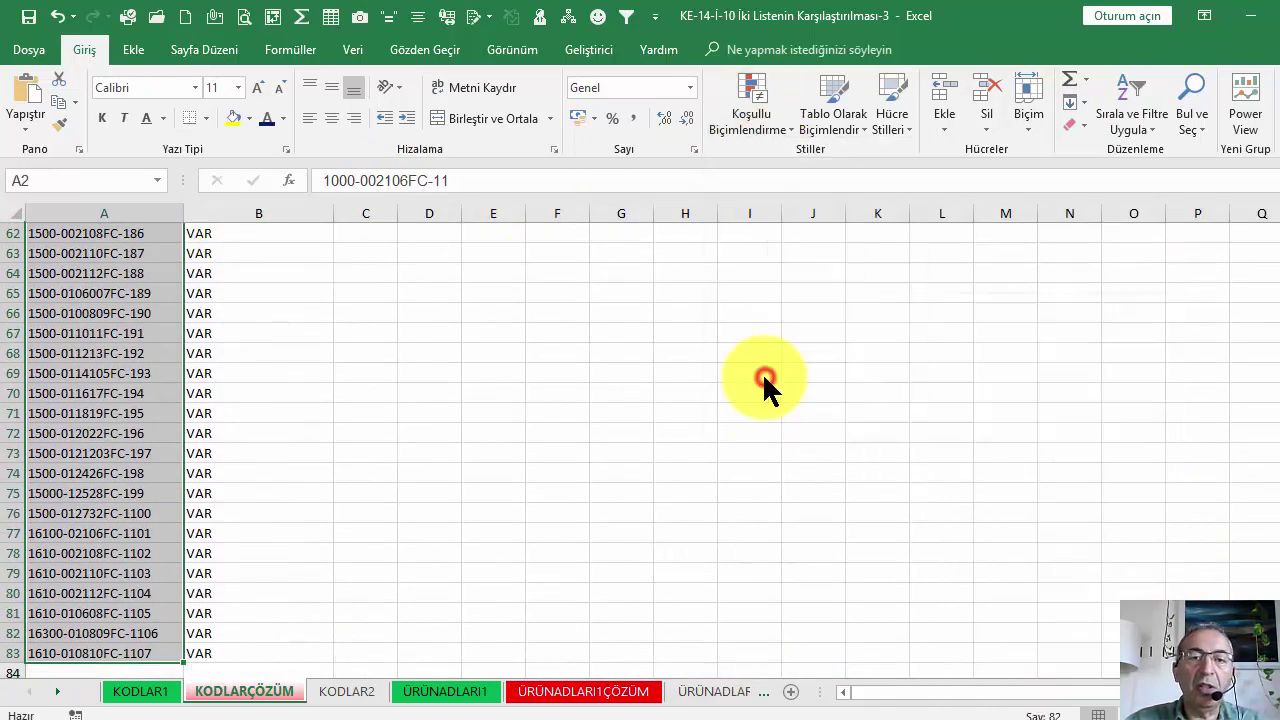
left_click(503, 440)
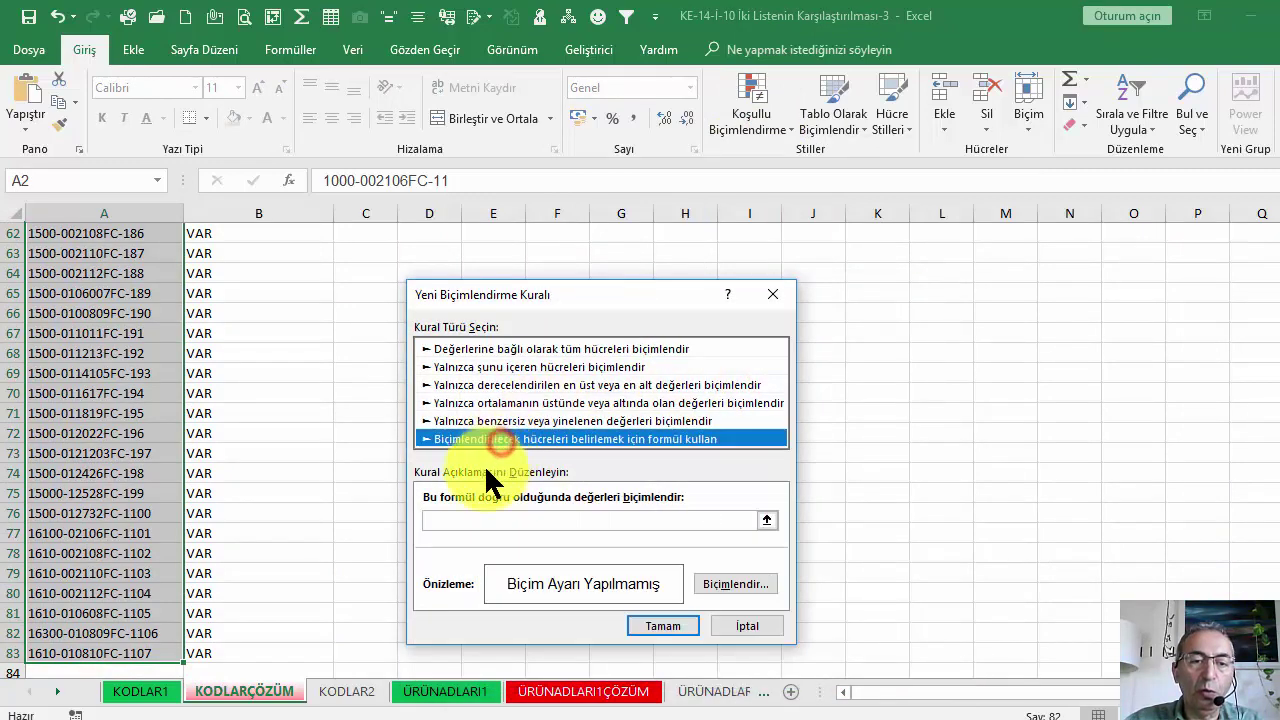
left_click(457, 520)
key("ctrl+v")
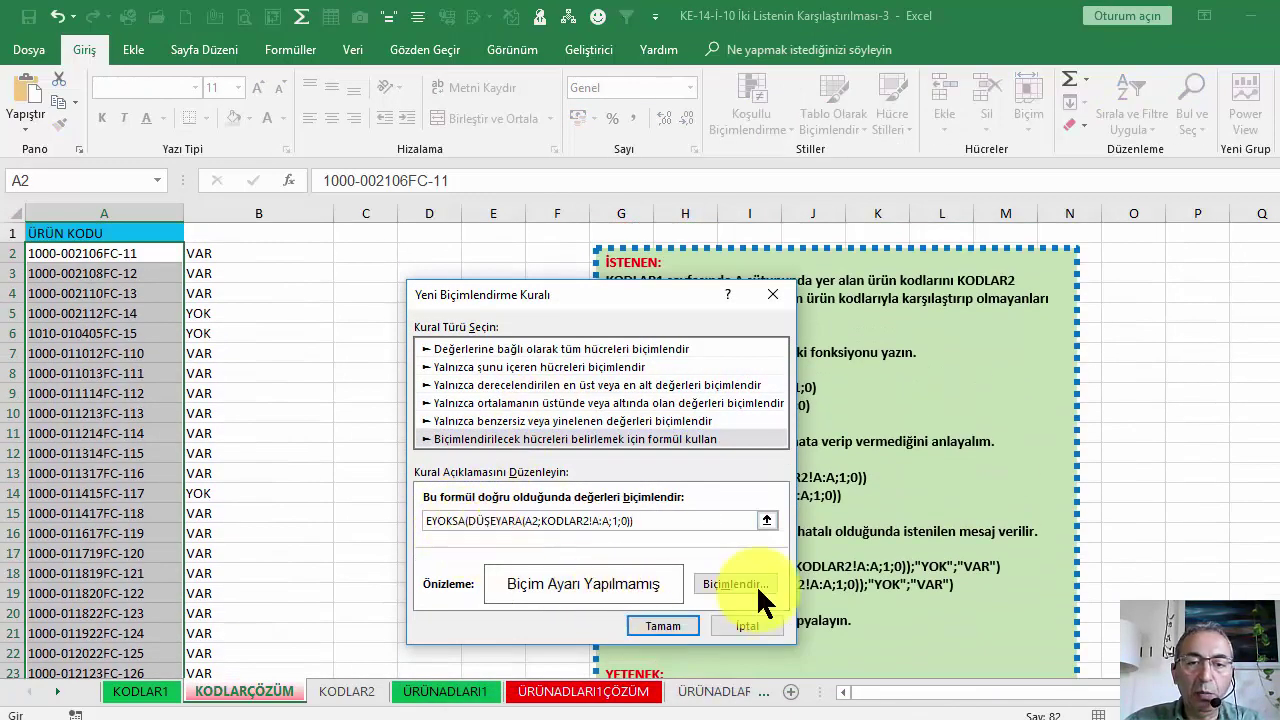
left_click(752, 583)
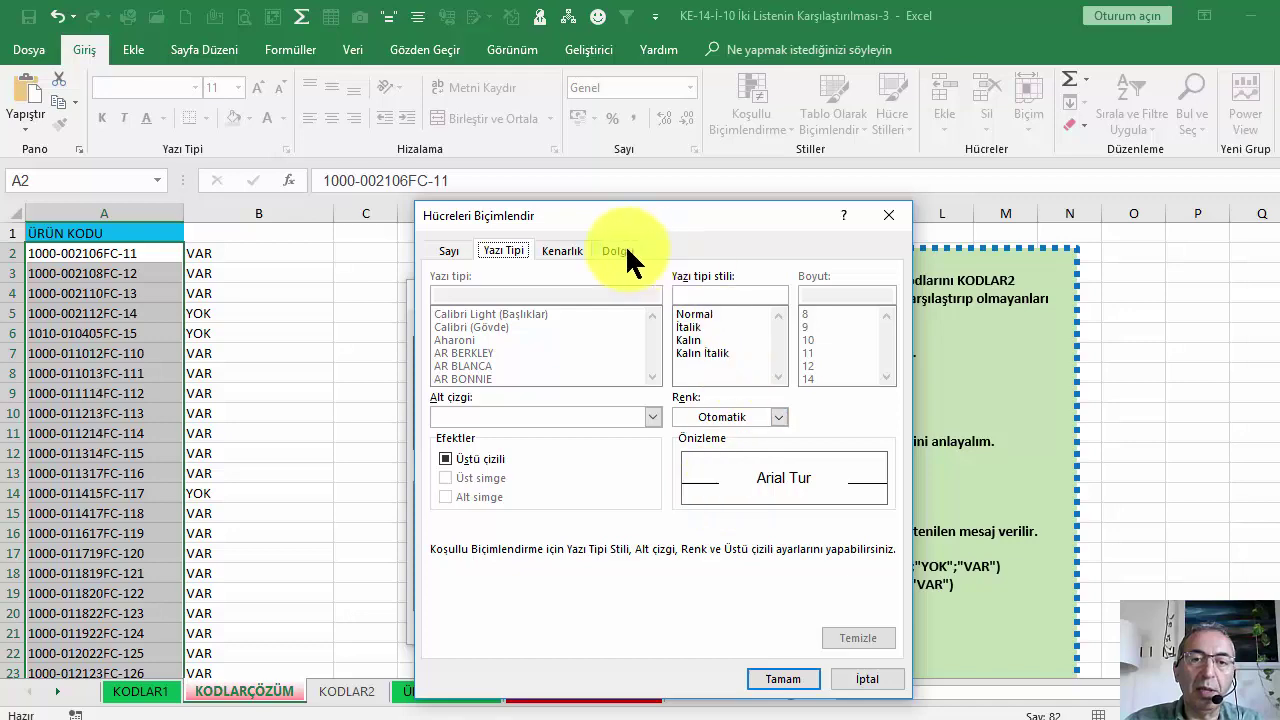
left_click(620, 249)
left_click(467, 447)
left_click(783, 679)
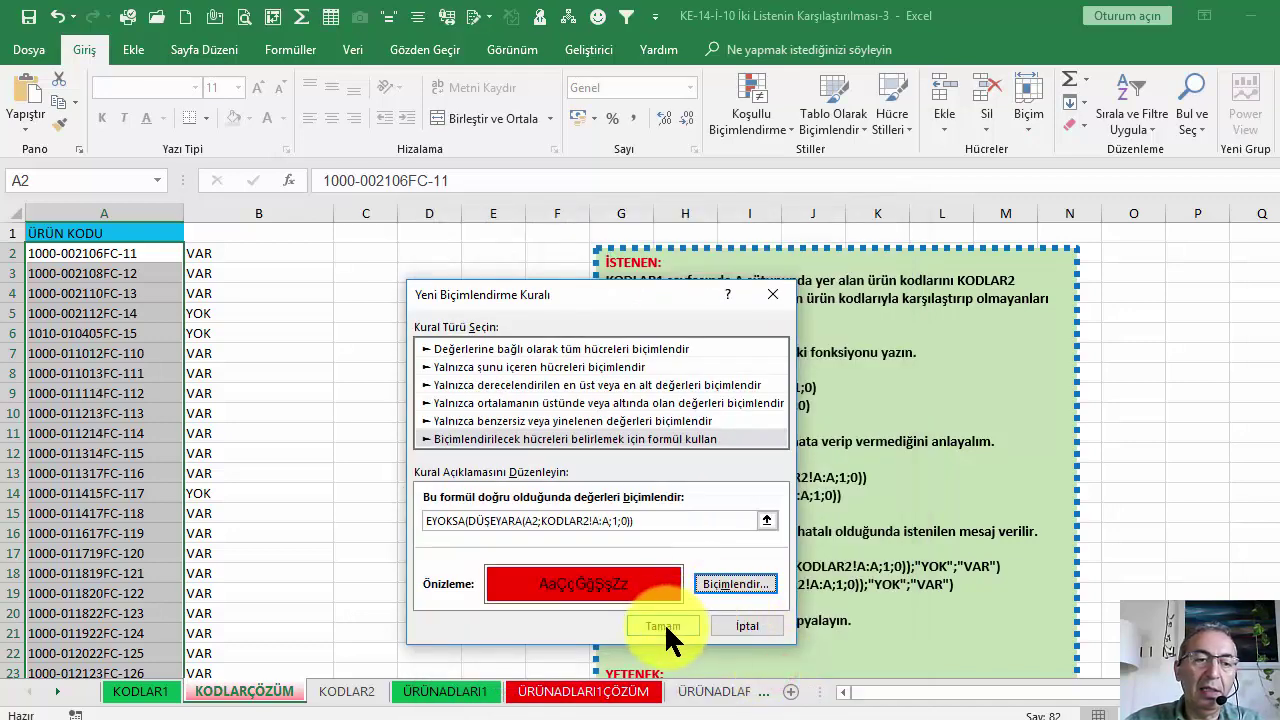
left_click(664, 622)
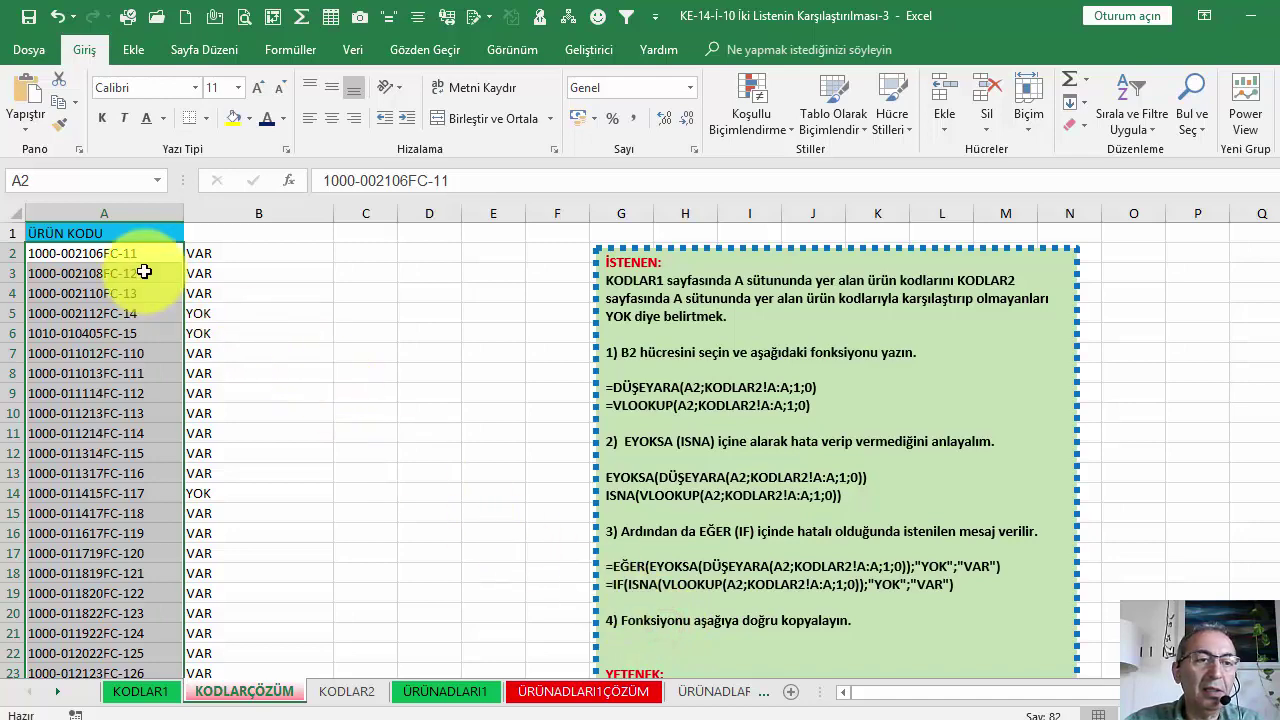
scroll(141, 278, "down", 1)
Edit the conditional formatting rule to delete the stray quote marks around its formula.
scroll(141, 278, "up", 1)
scroll(146, 269, "down", 4)
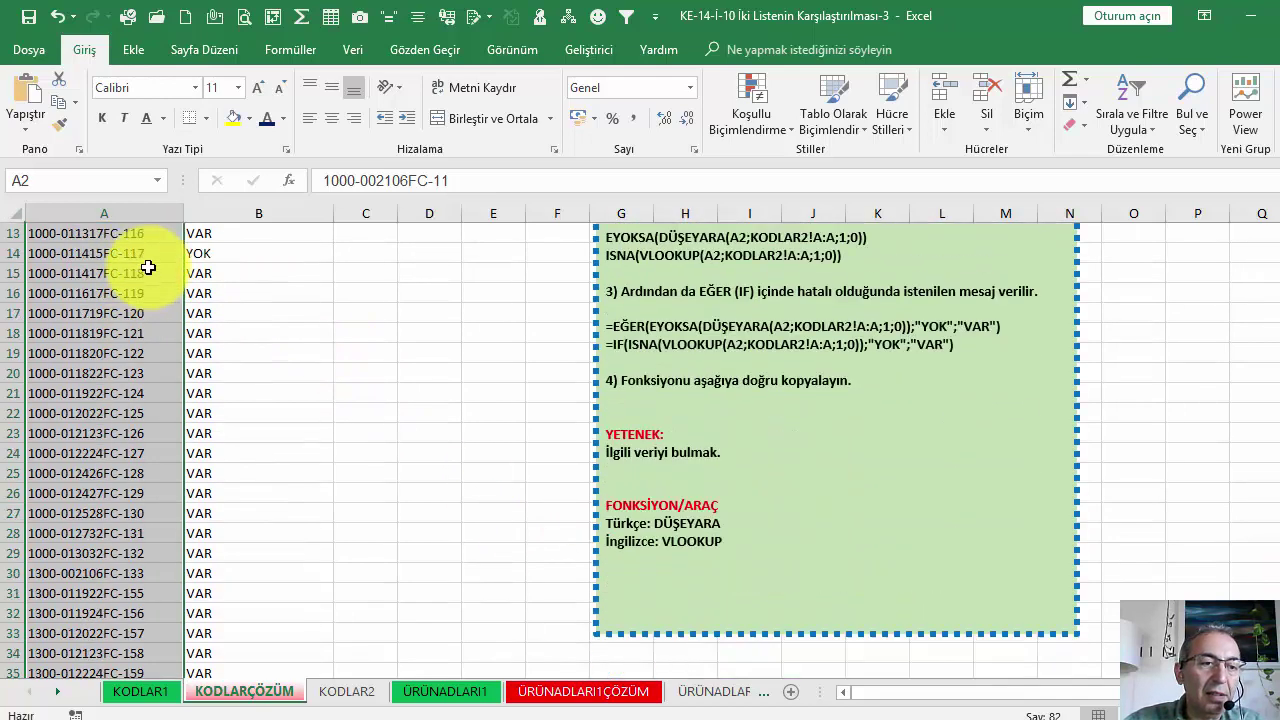
scroll(146, 269, "up", 4)
left_click(768, 125)
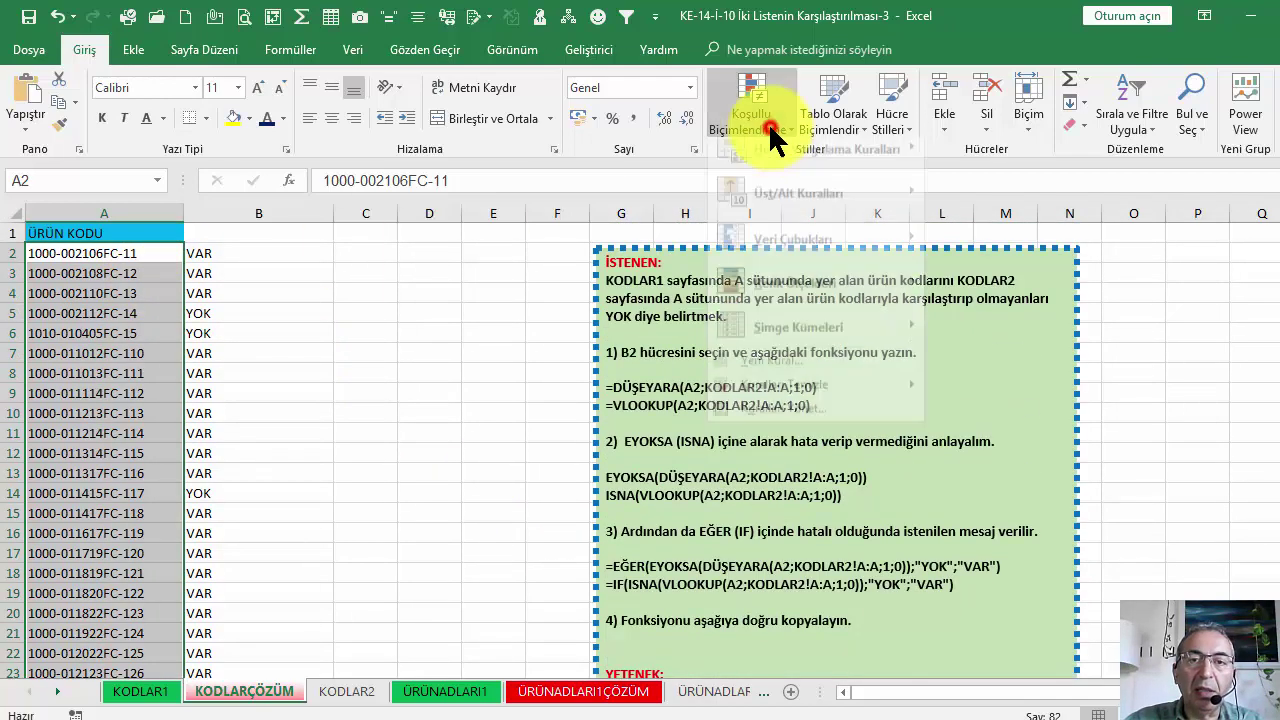
left_click(815, 424)
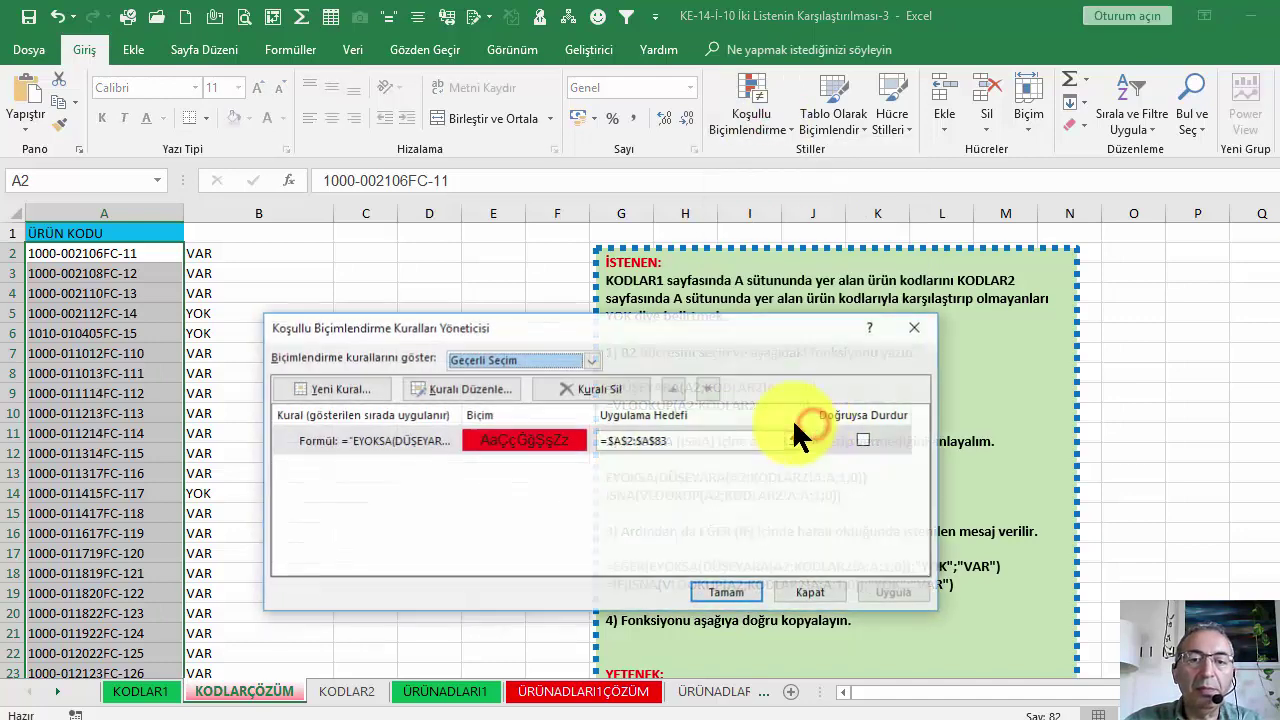
double_click(405, 440)
left_click(437, 520)
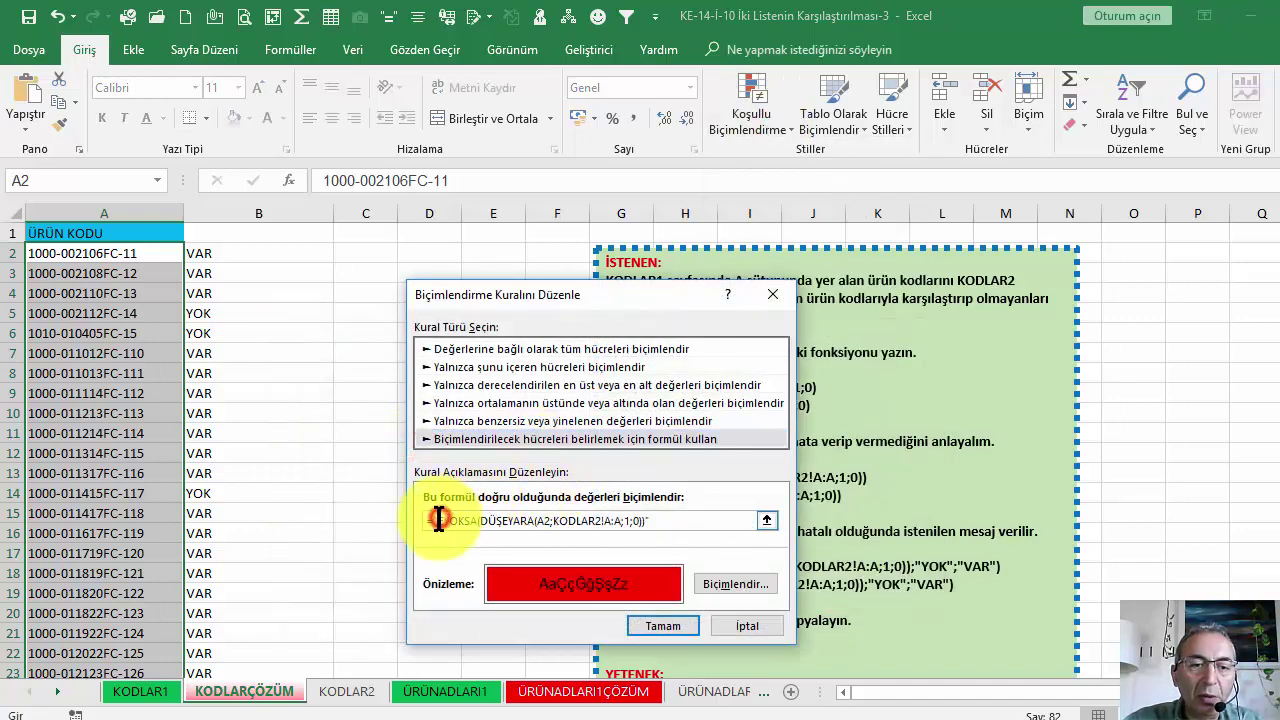
key("Delete")
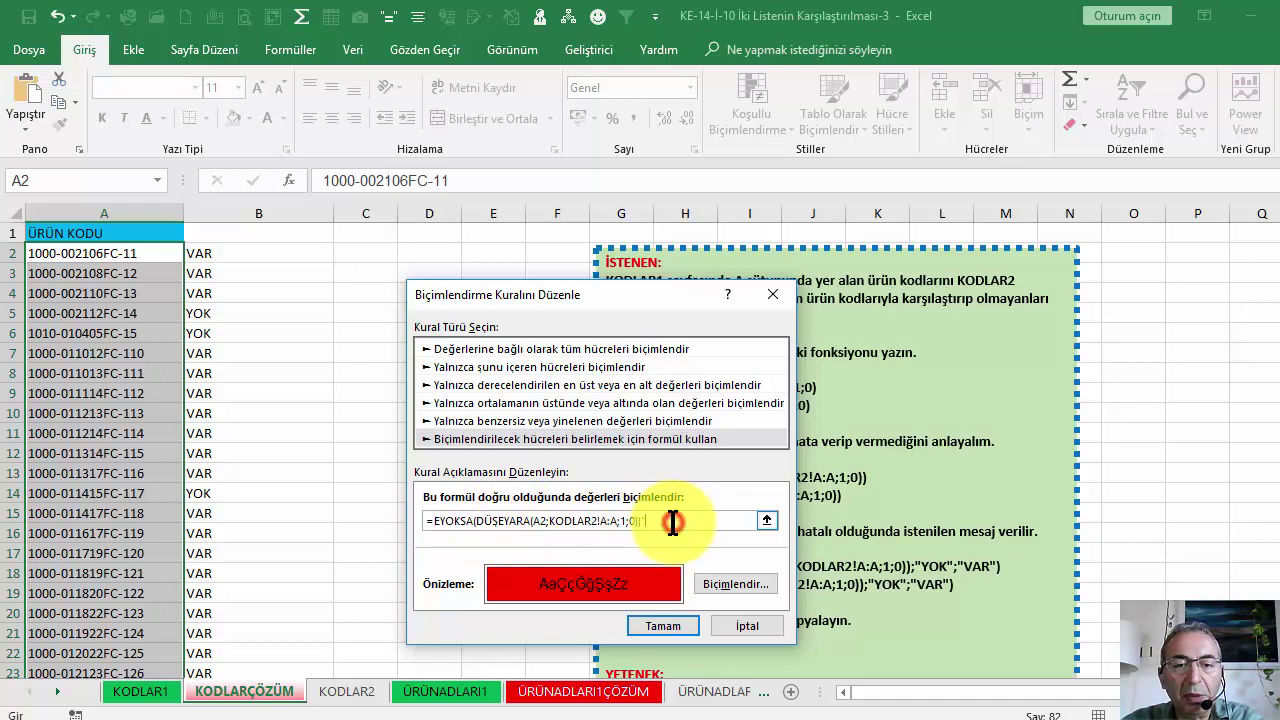
key("BackSpace")
left_click(646, 624)
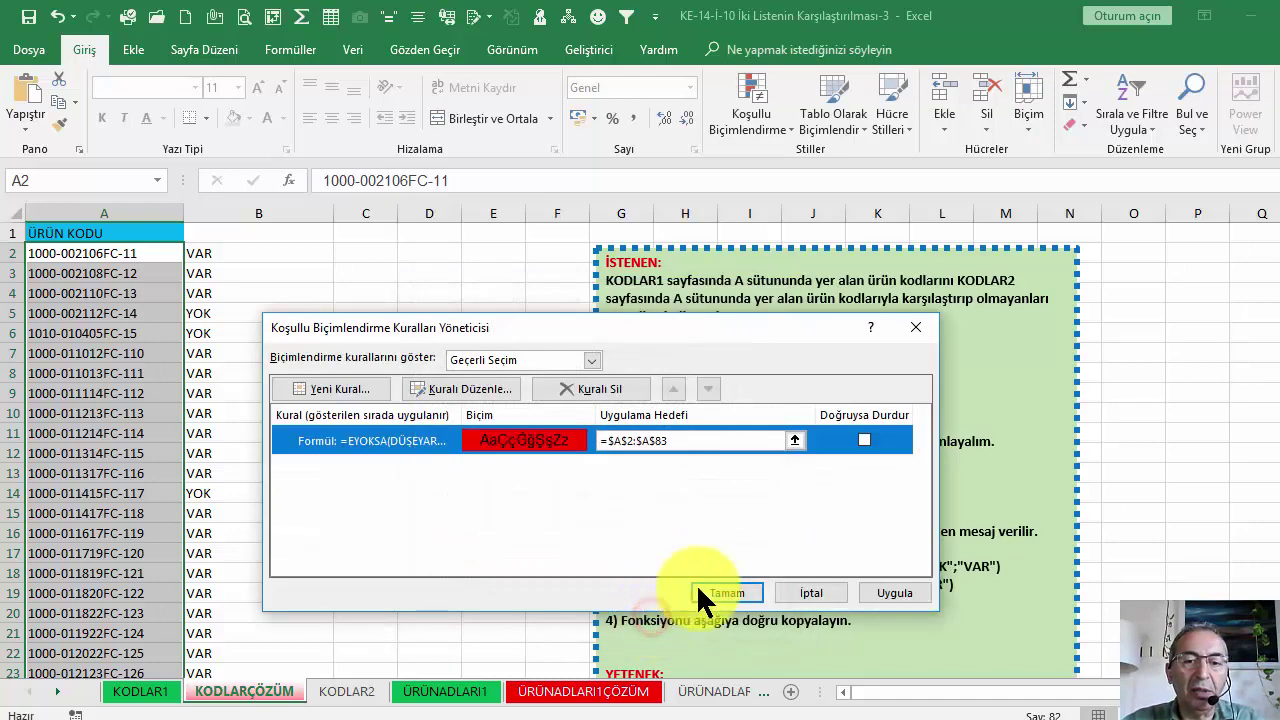
left_click(732, 596)
Check that A5, A6 and A14 are red, then inspect cell B6's formula.
scroll(220, 323, "down", 4)
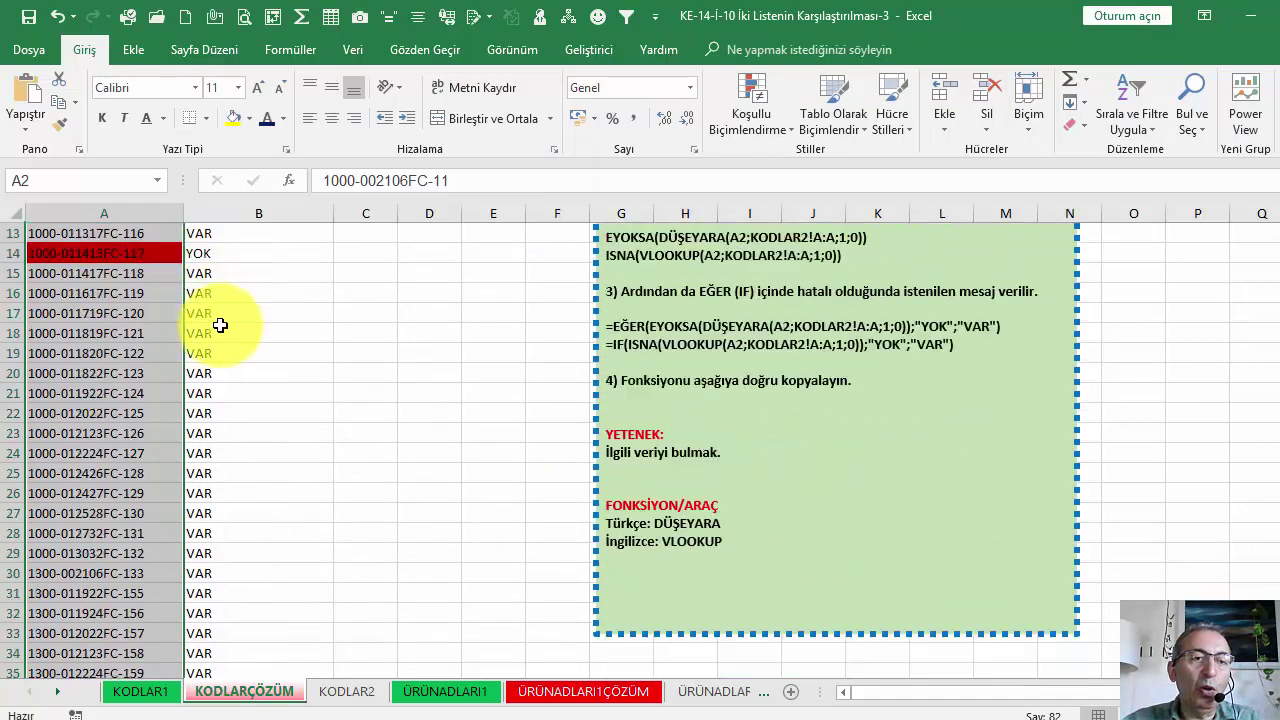
scroll(250, 380, "up", 4)
scroll(258, 420, "down", 8)
scroll(257, 374, "up", 8)
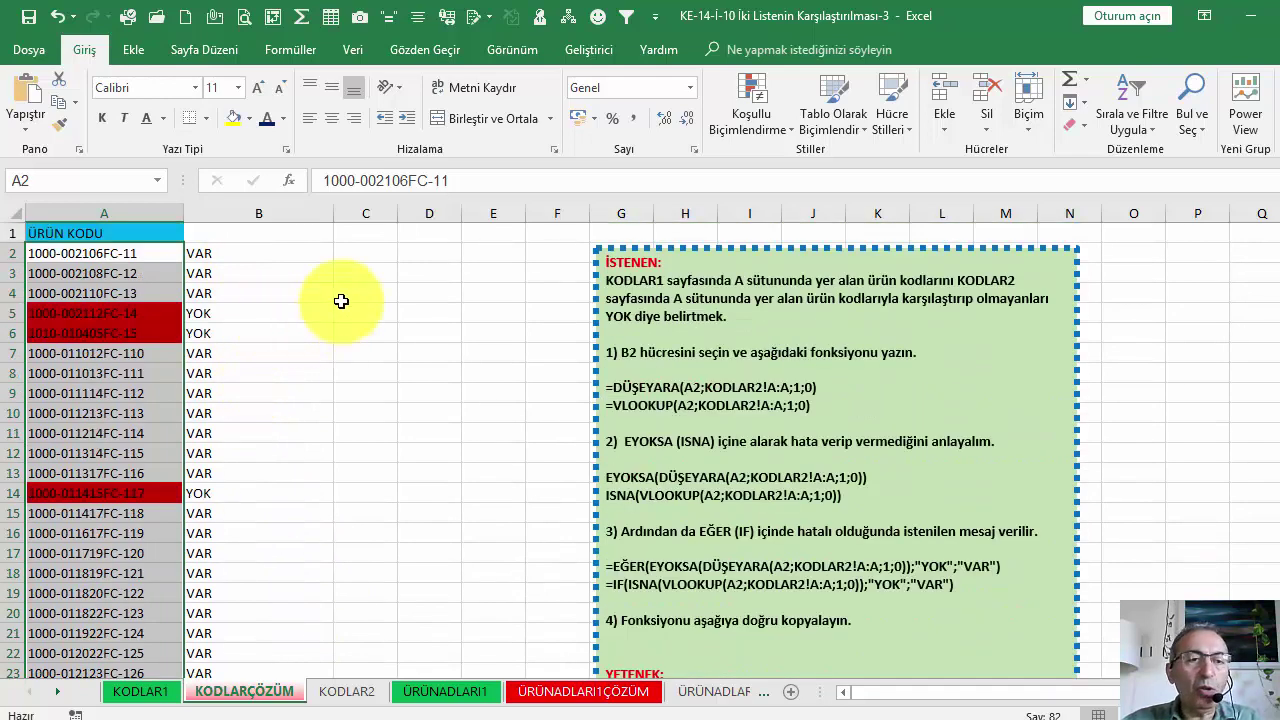
left_click(268, 331)
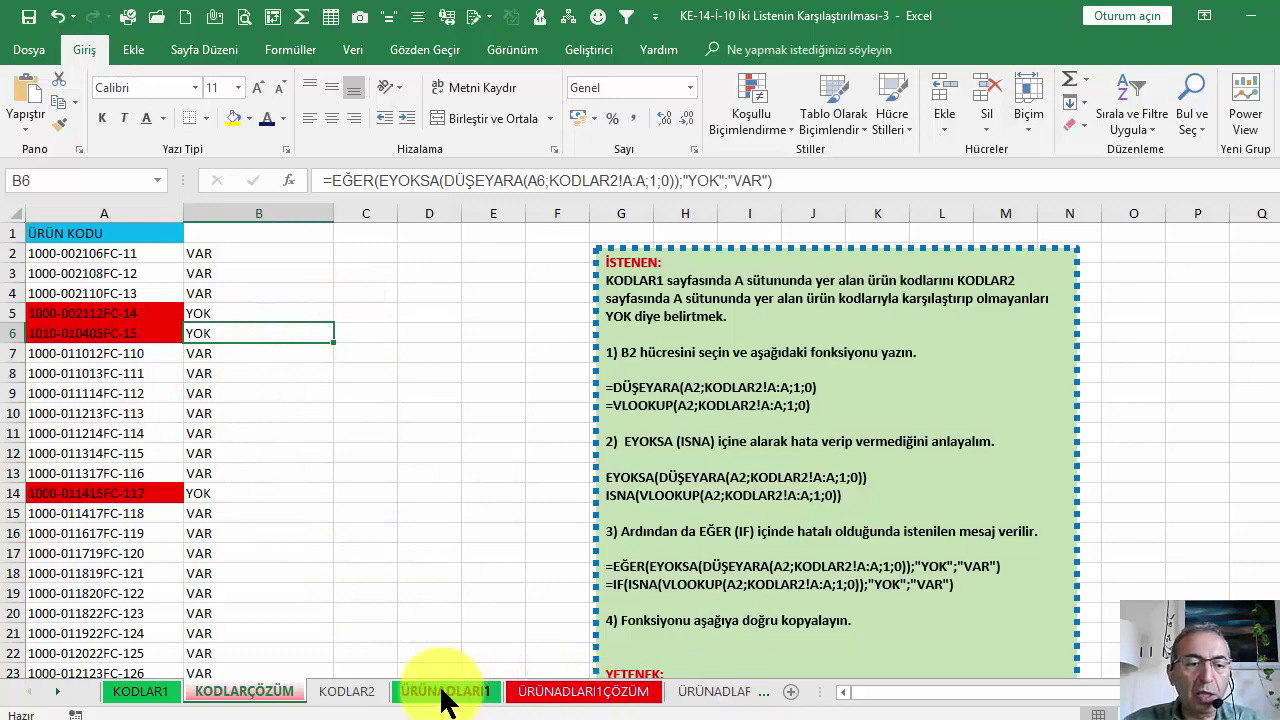
Clear the old VAR/YOK results in column B and look over the ÜRÜNADLARI2 sheet.
left_click(560, 706)
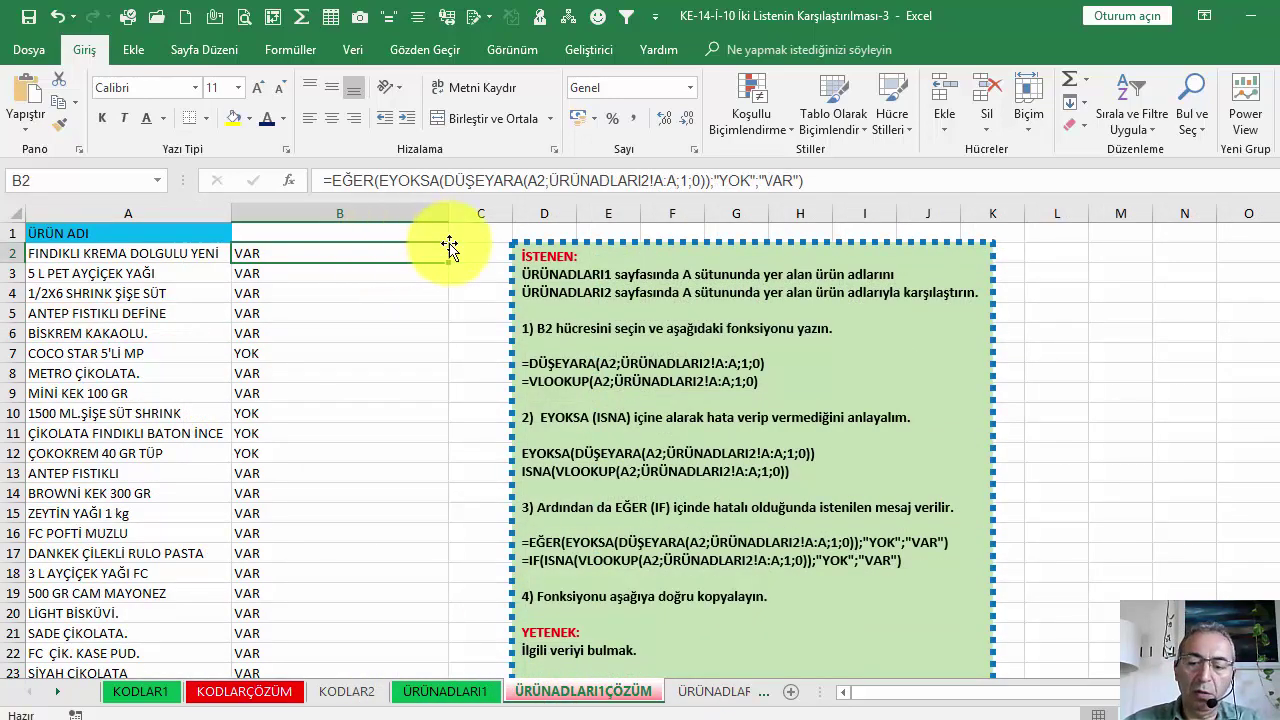
key("ctrl+shift+Down")
key("Delete")
key("ctrl+BackSpace")
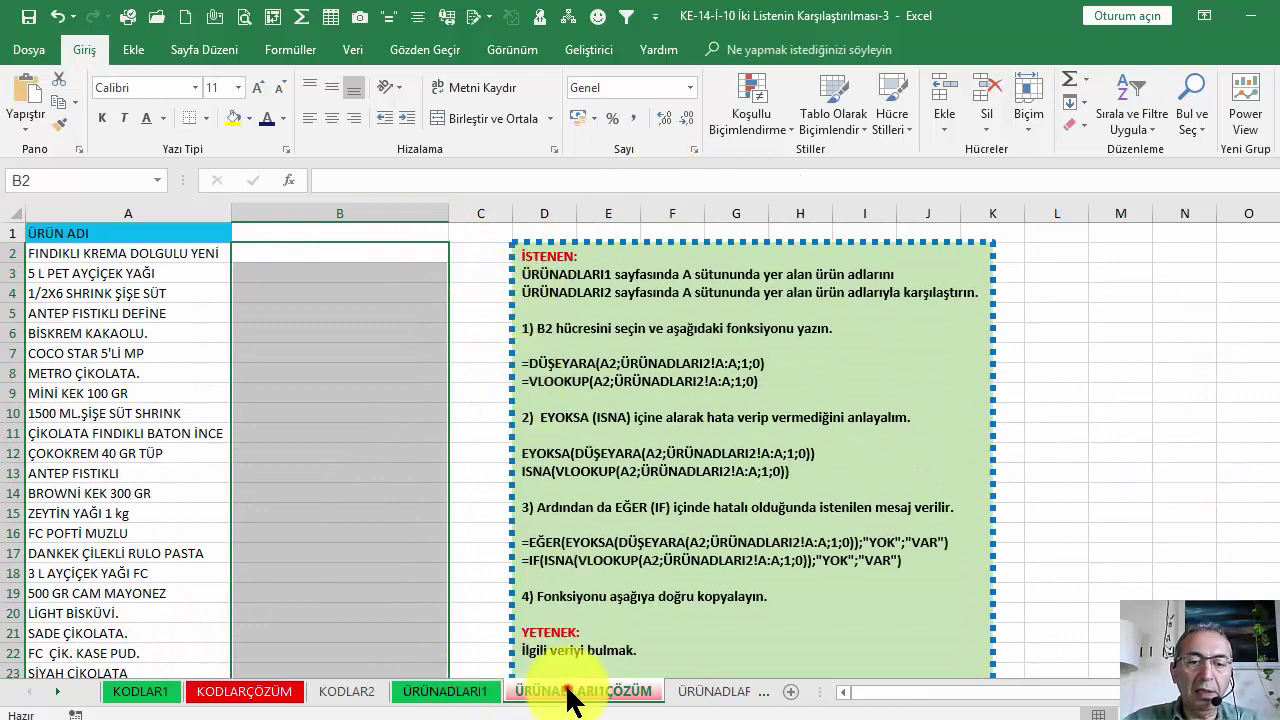
left_click(705, 692)
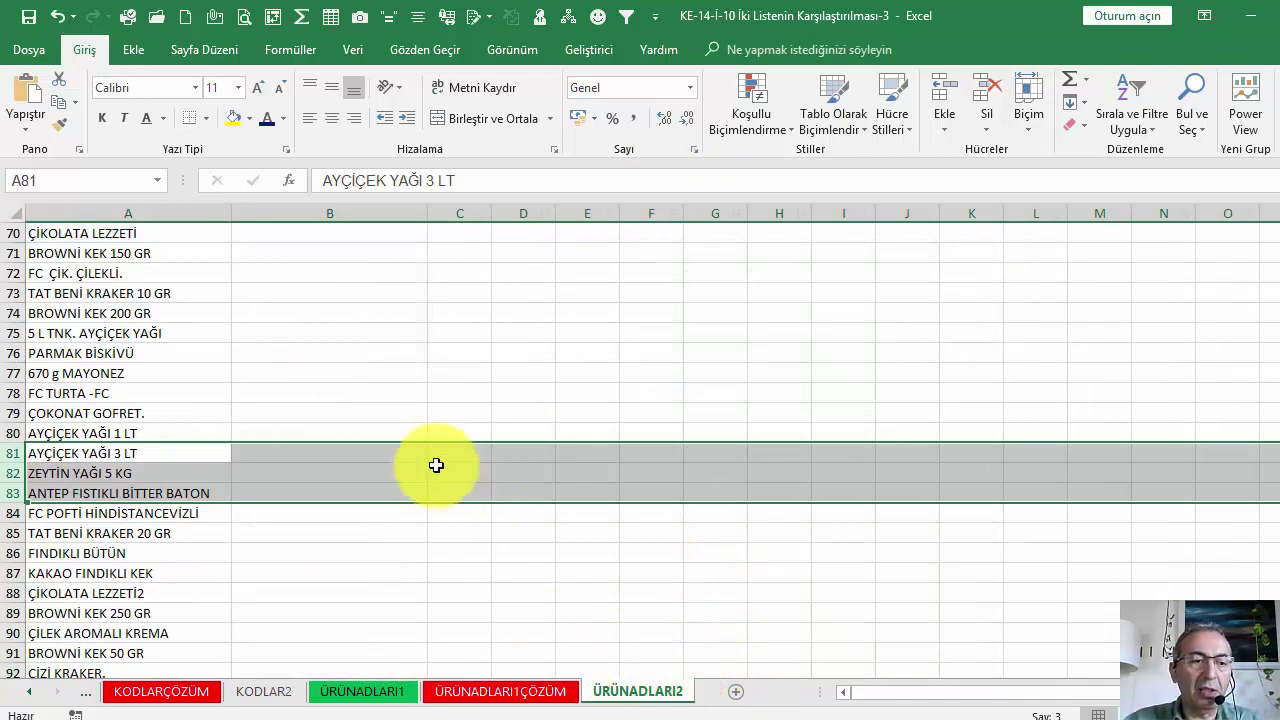
scroll(383, 371, "up", 14)
scroll(349, 289, "up", 1)
left_click(349, 289)
scroll(367, 371, "up", 8)
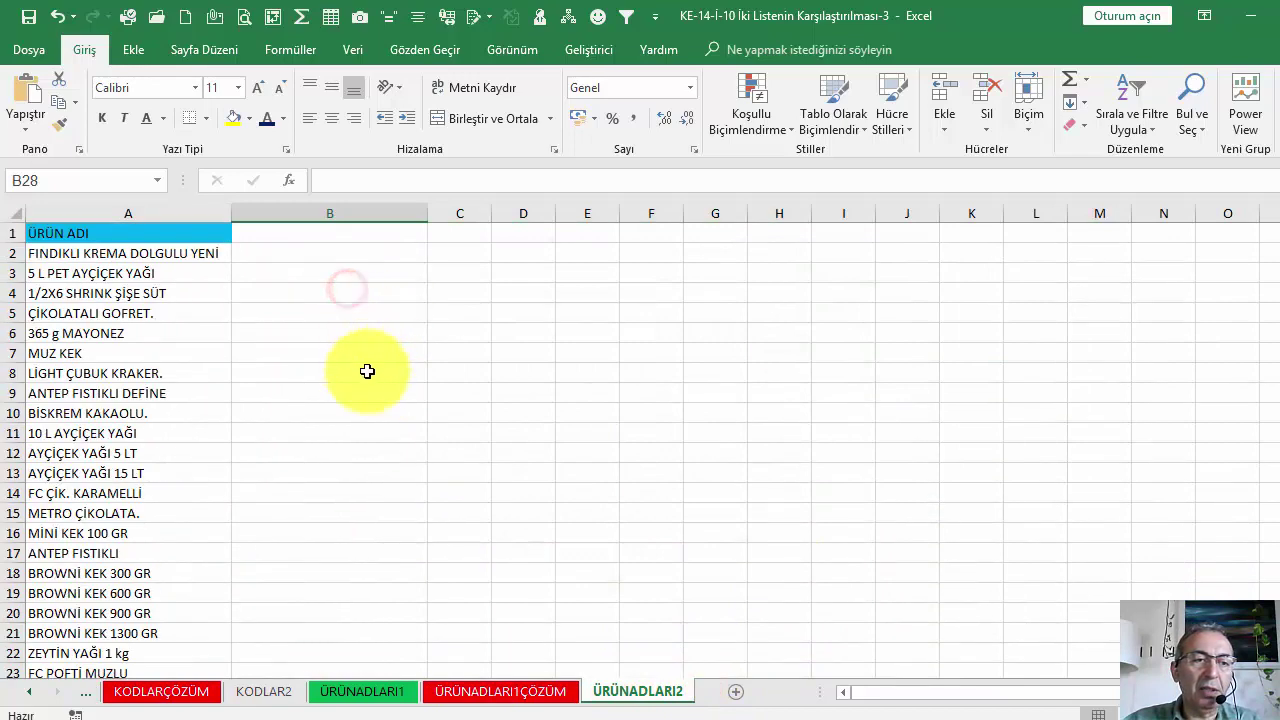
Insert the DÜŞEYARA function into B2 of the ÜRÜNADLARI1ÇÖZÜM sheet.
left_click(507, 700)
left_click(360, 253)
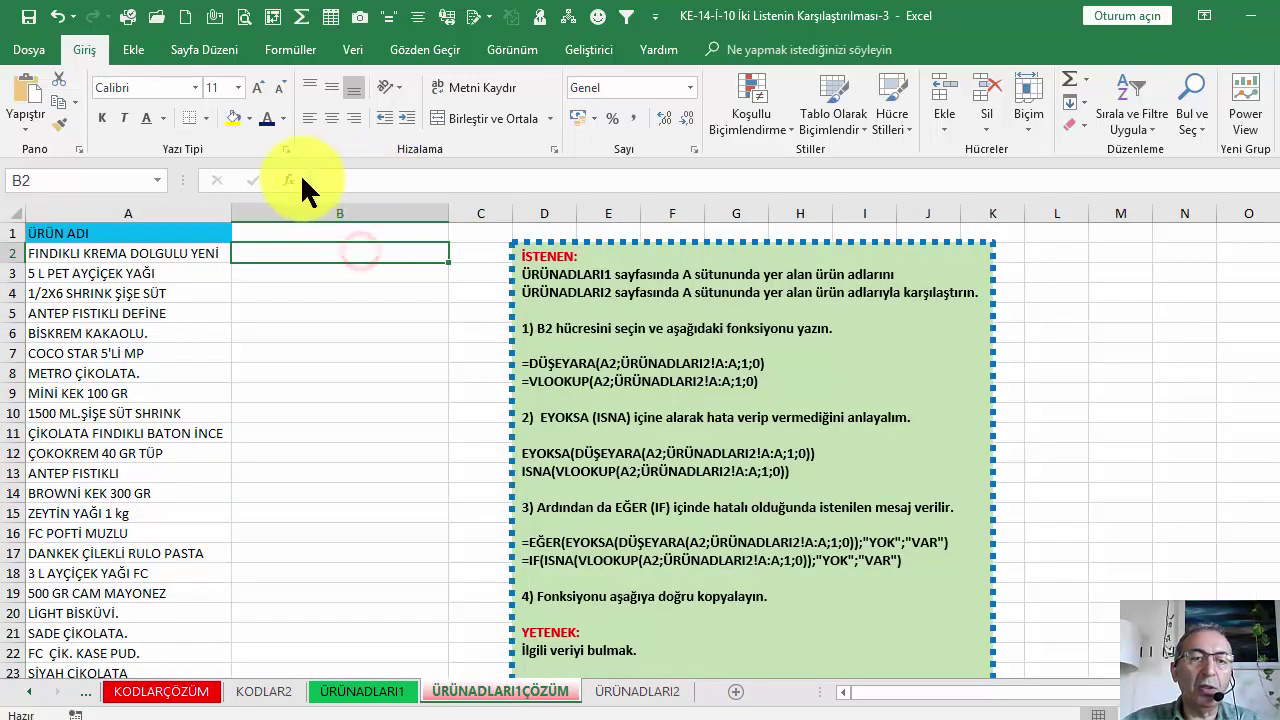
left_click(286, 180)
left_click(538, 347)
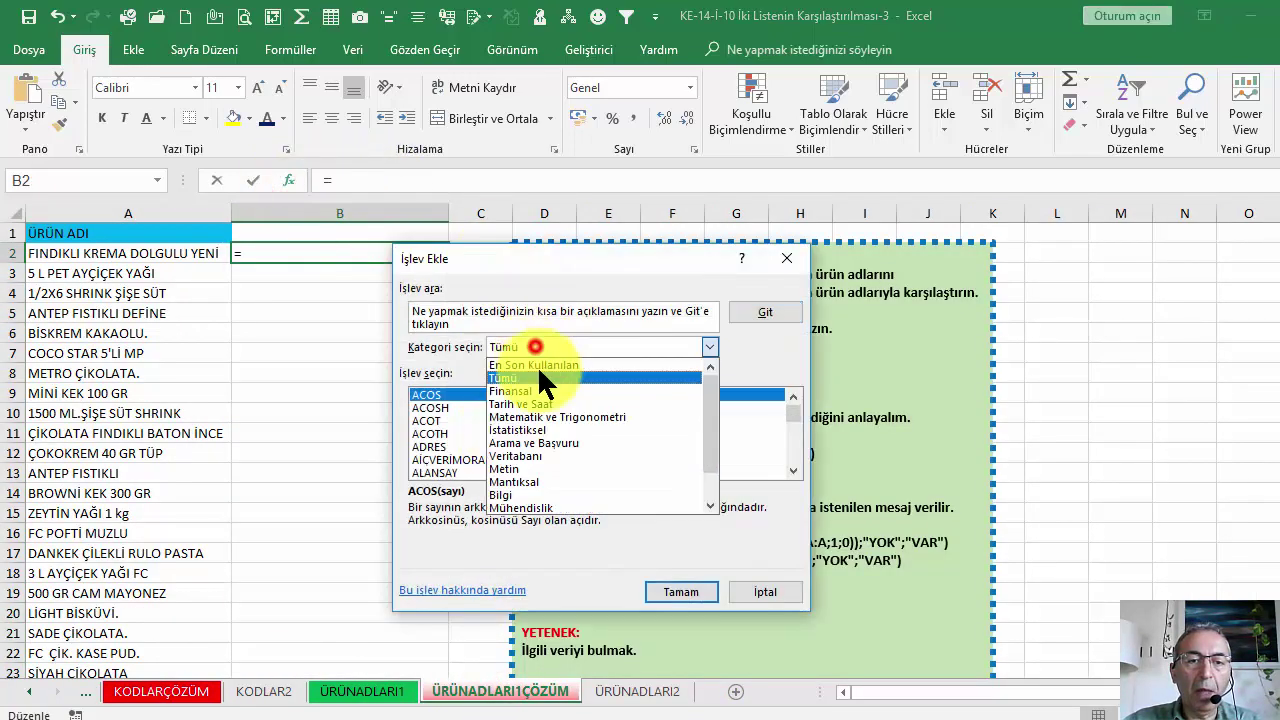
left_click(543, 360)
left_click(478, 408)
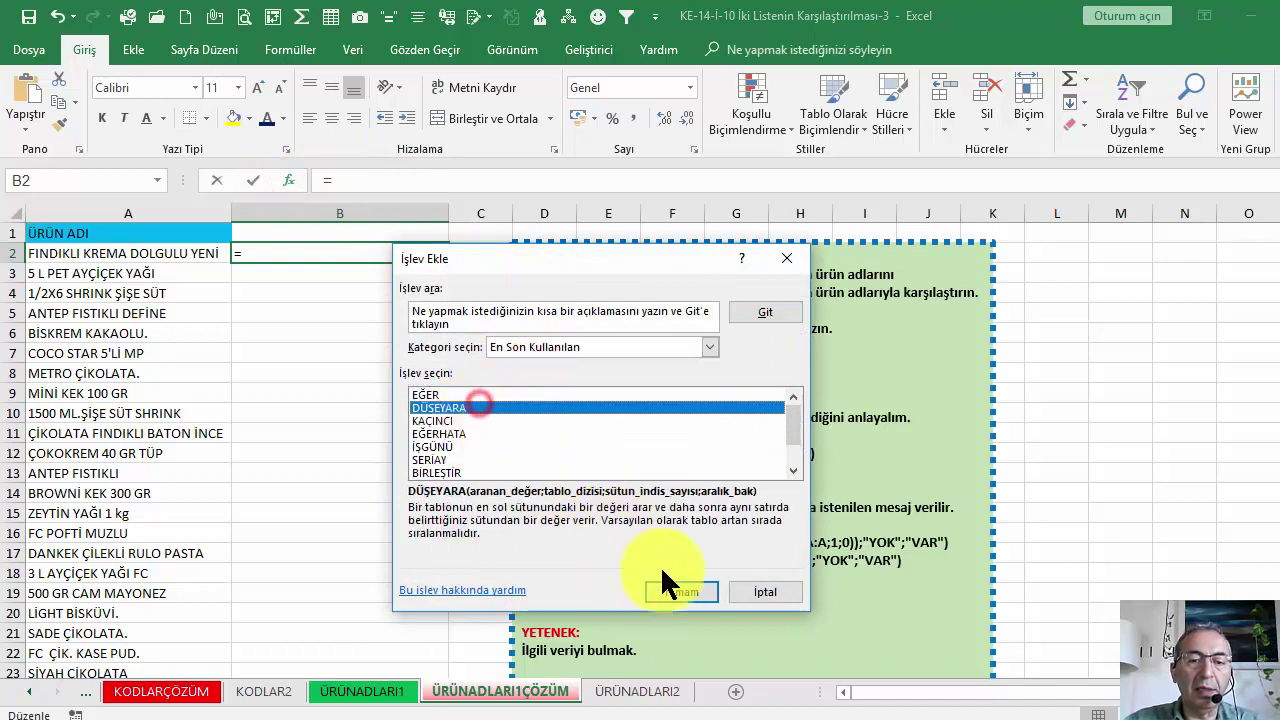
left_click(681, 591)
Set DÜŞEYARA arguments A2, ÜRÜNADLARI2!A:A, 1, 0 and fill the formula down column B.
left_click(197, 257)
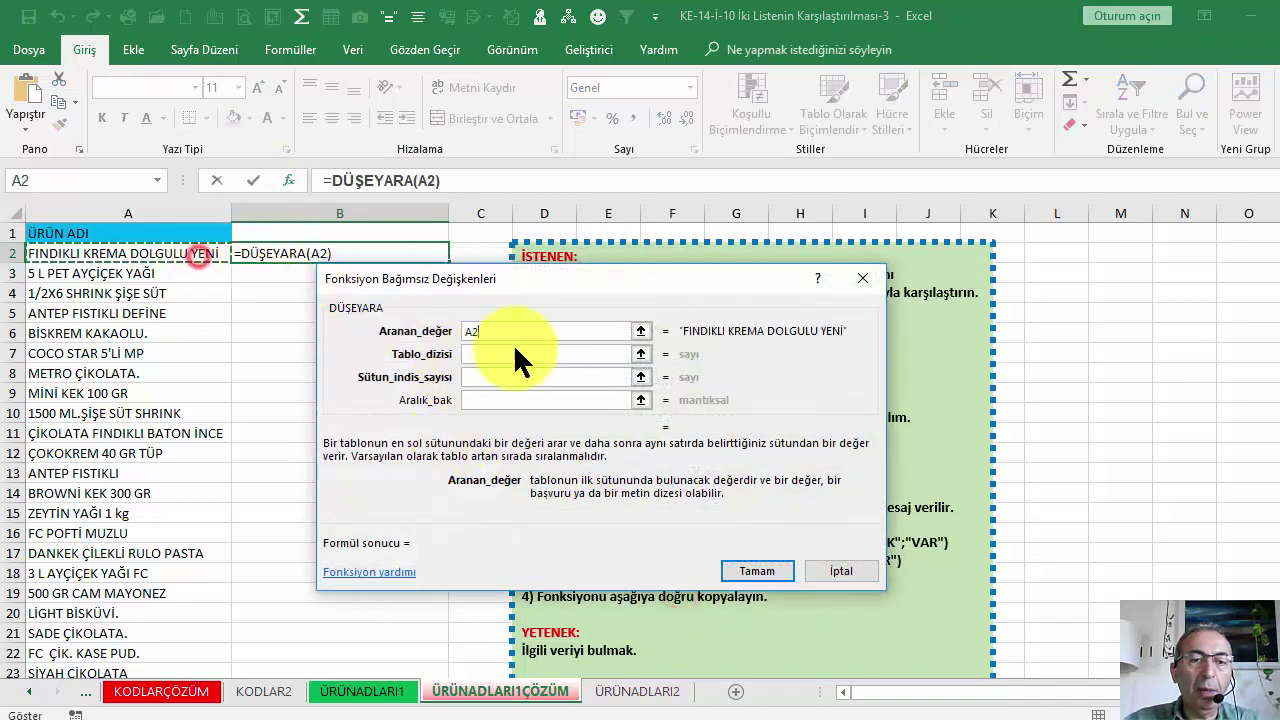
left_click(506, 354)
left_click(645, 705)
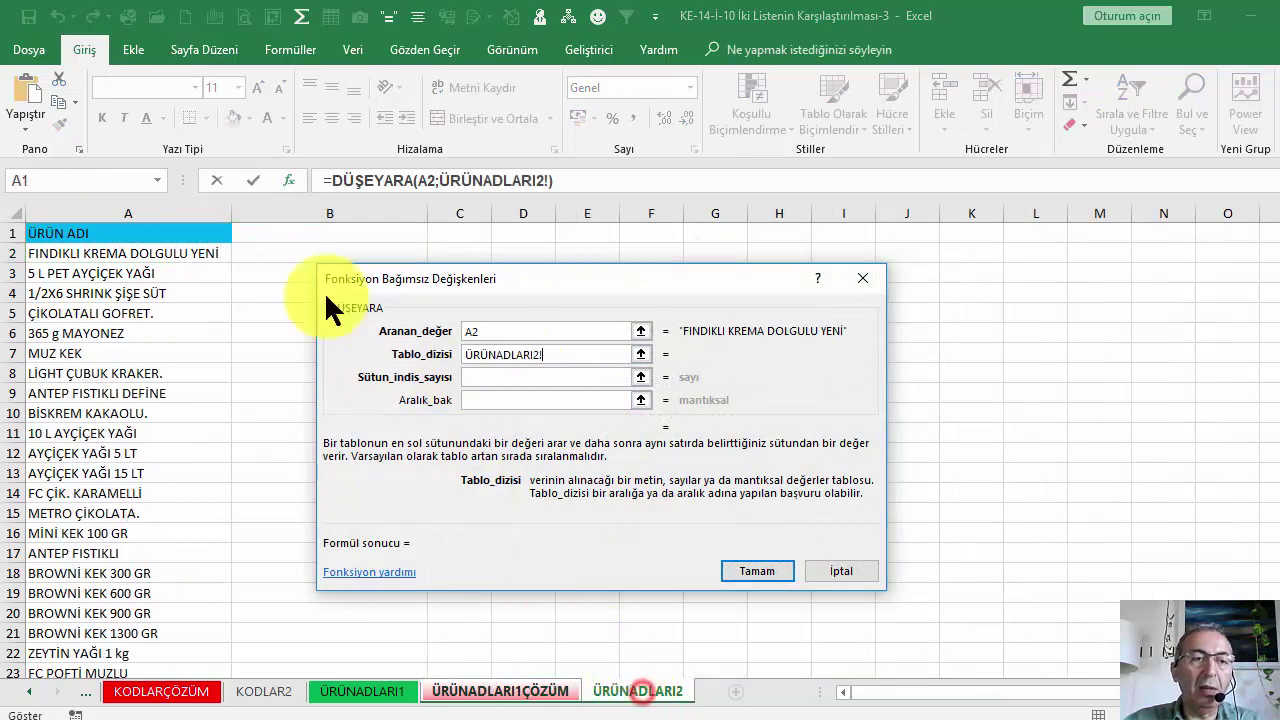
left_click(208, 213)
left_click(478, 378)
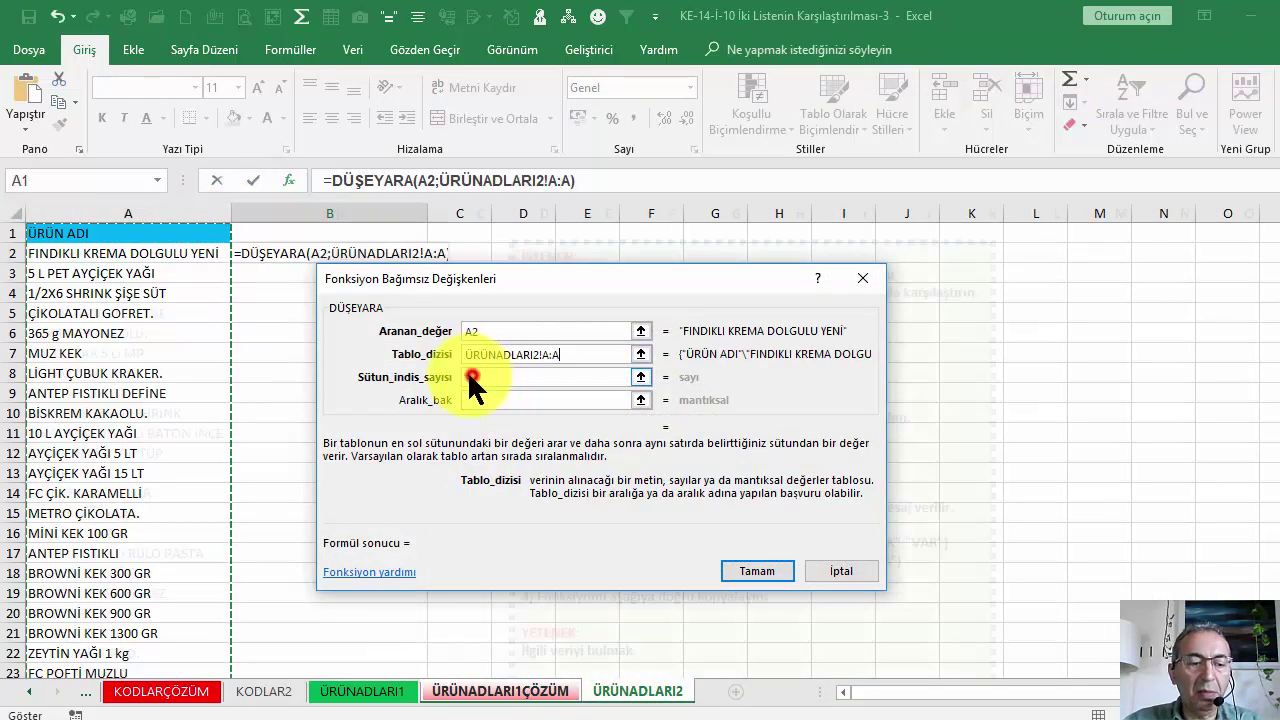
type("1")
left_click(480, 400)
type("0")
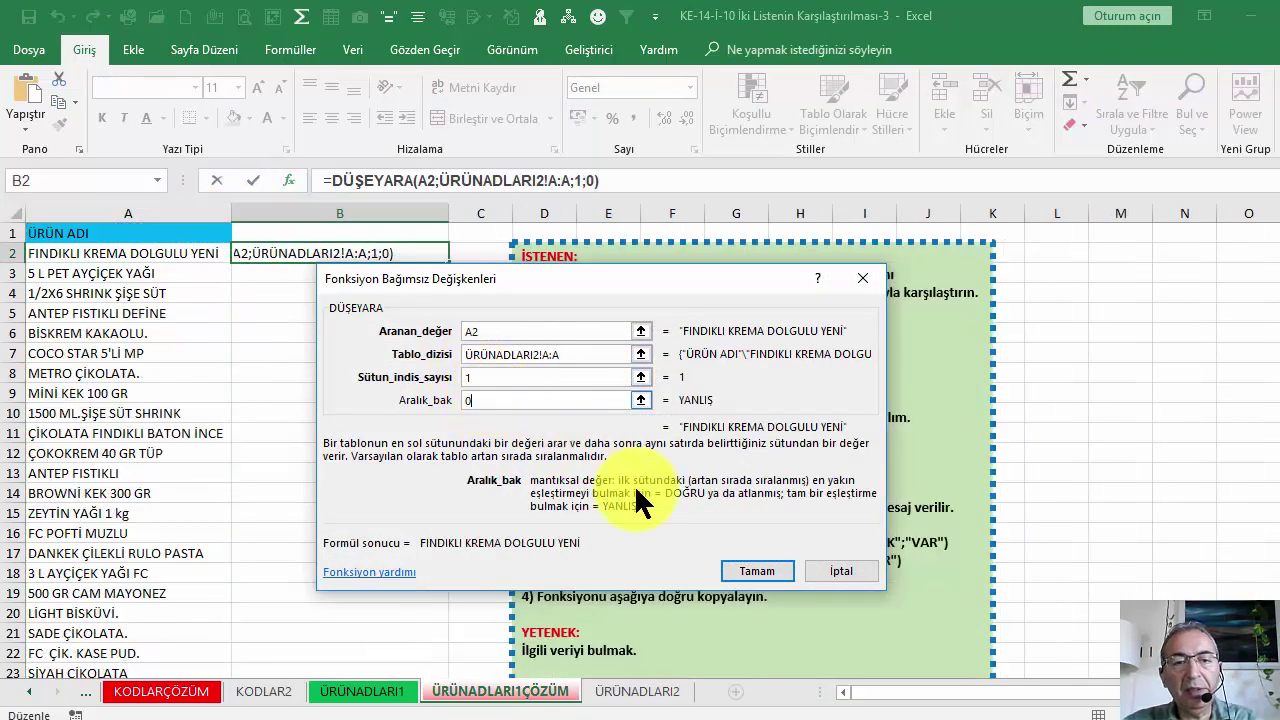
left_click(752, 576)
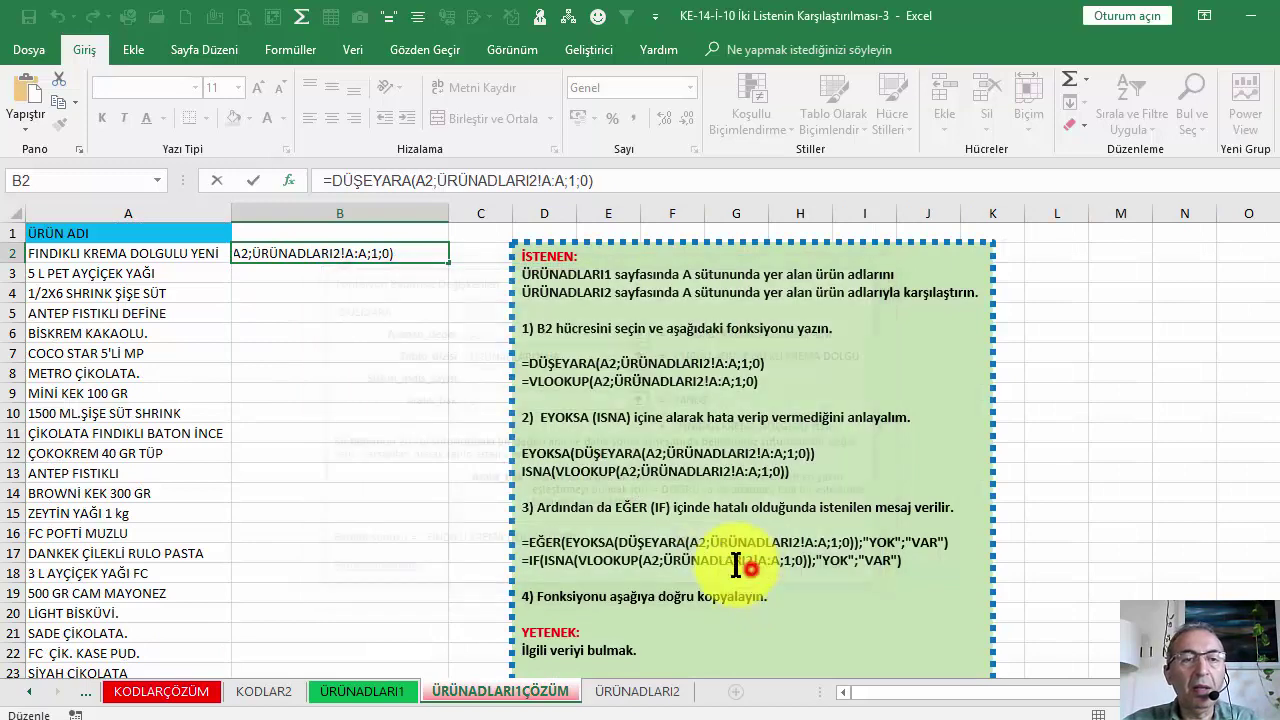
double_click(448, 263)
Wrap B2's DÜŞEYARA lookup in EYOKSA and commit the formula.
left_click(336, 180)
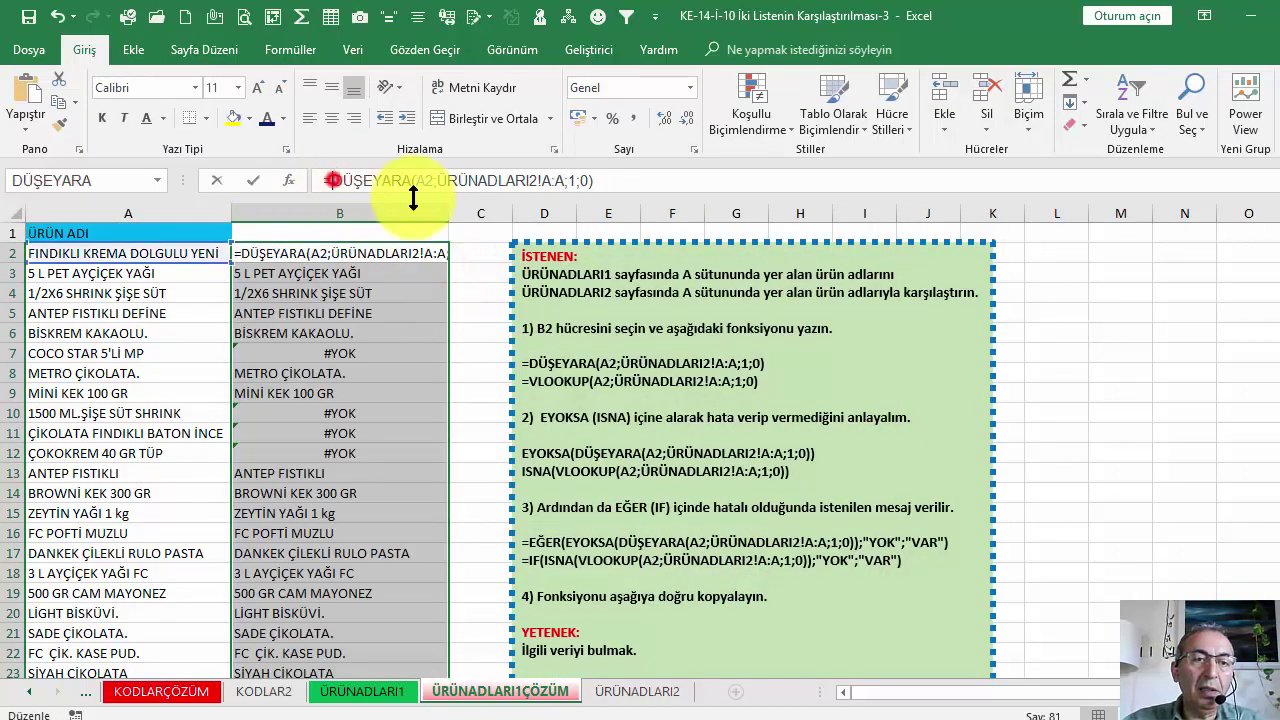
type("ETY")
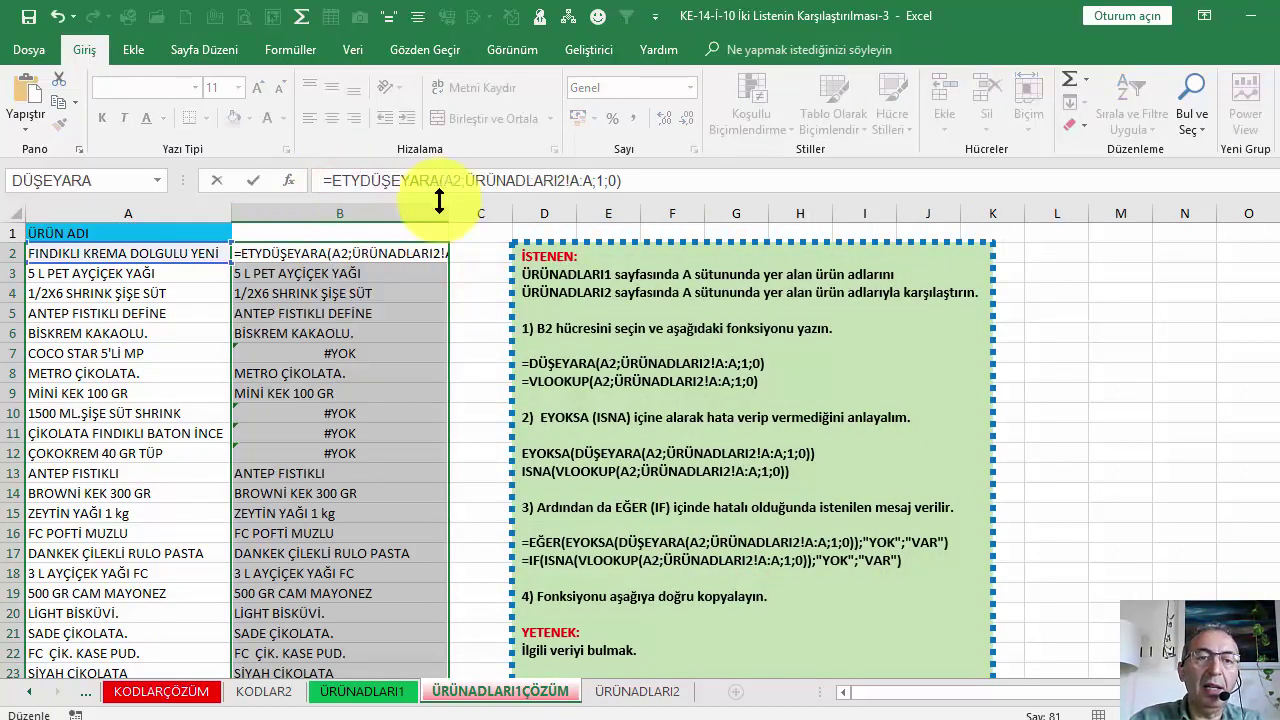
key("BackSpace")
key("BackSpace")
type("O")
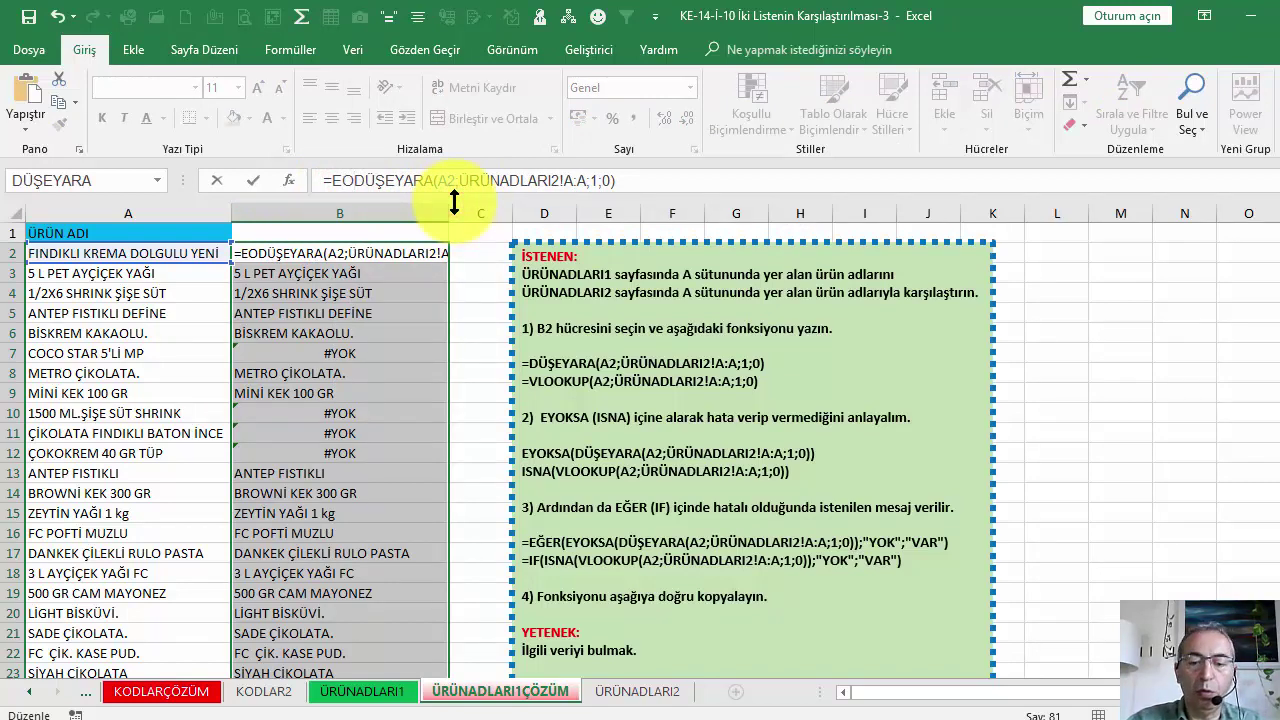
key("BackSpace")
type("YOKSA(")
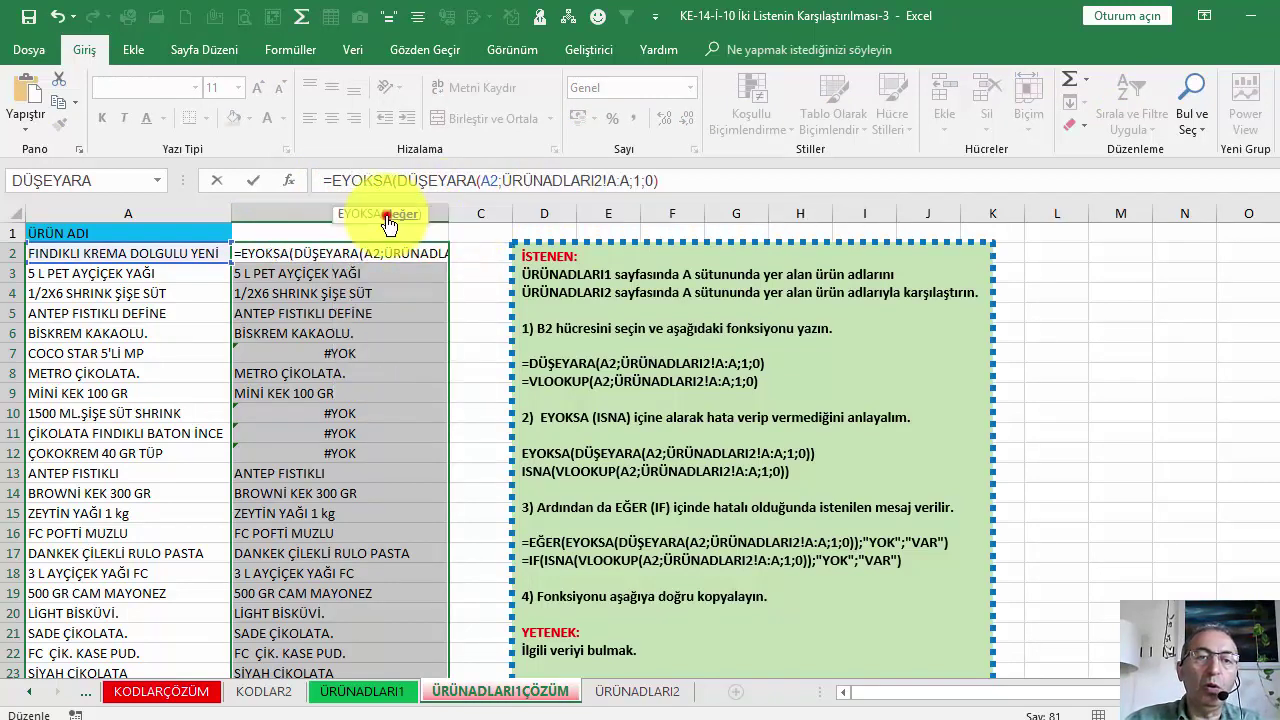
left_click(386, 216)
left_click(728, 175)
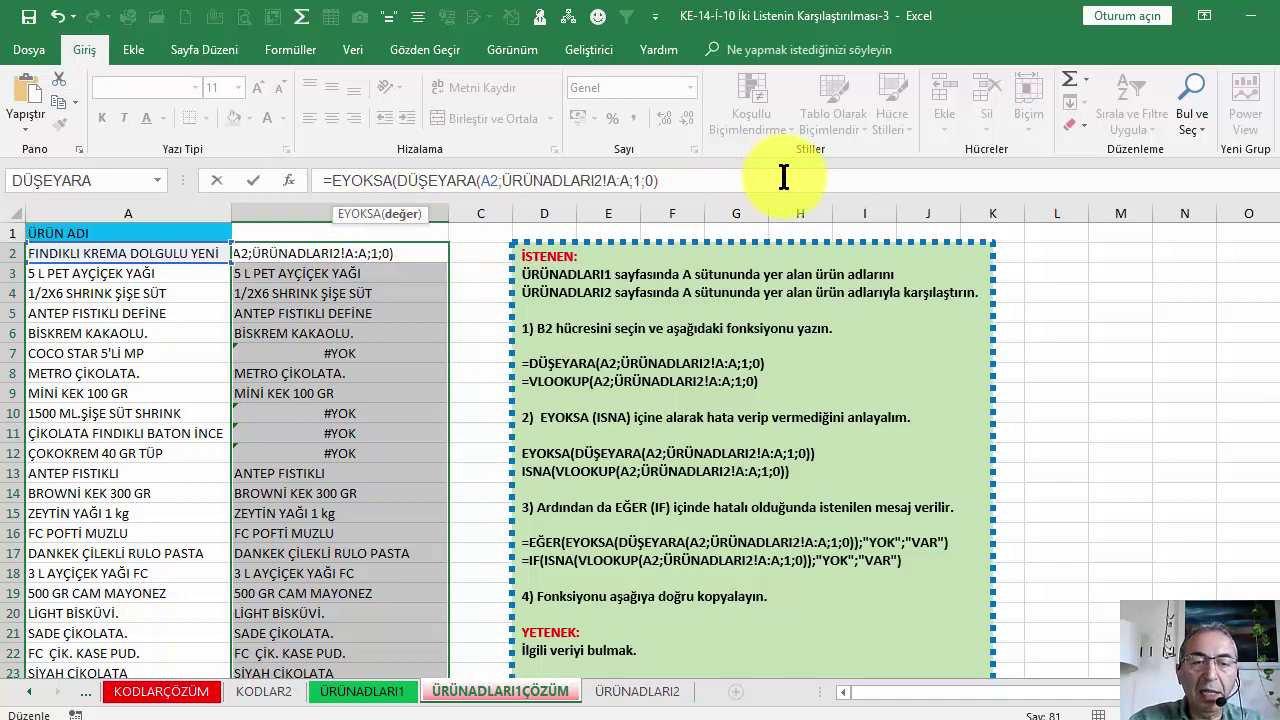
type(")")
key("Return")
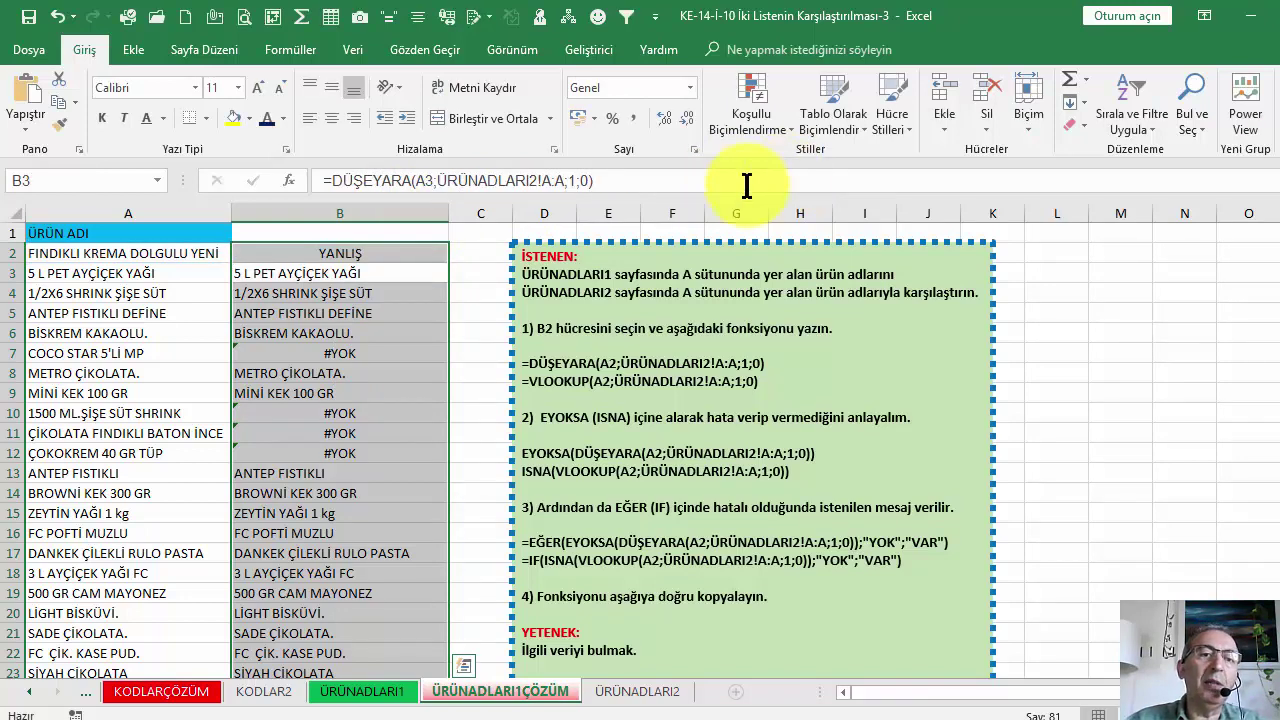
Fill the EYOKSA formula down column B, then cut it from B2 for rebuilding.
left_click(415, 253)
double_click(448, 263)
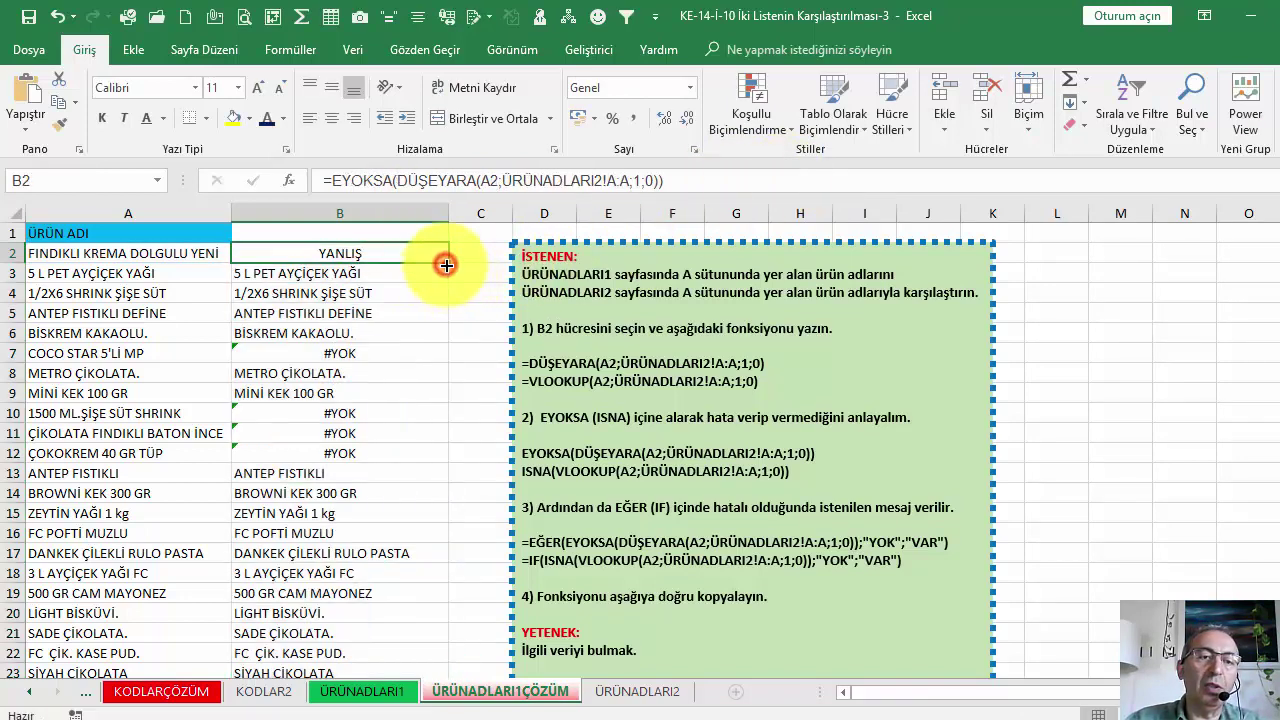
left_click(399, 257)
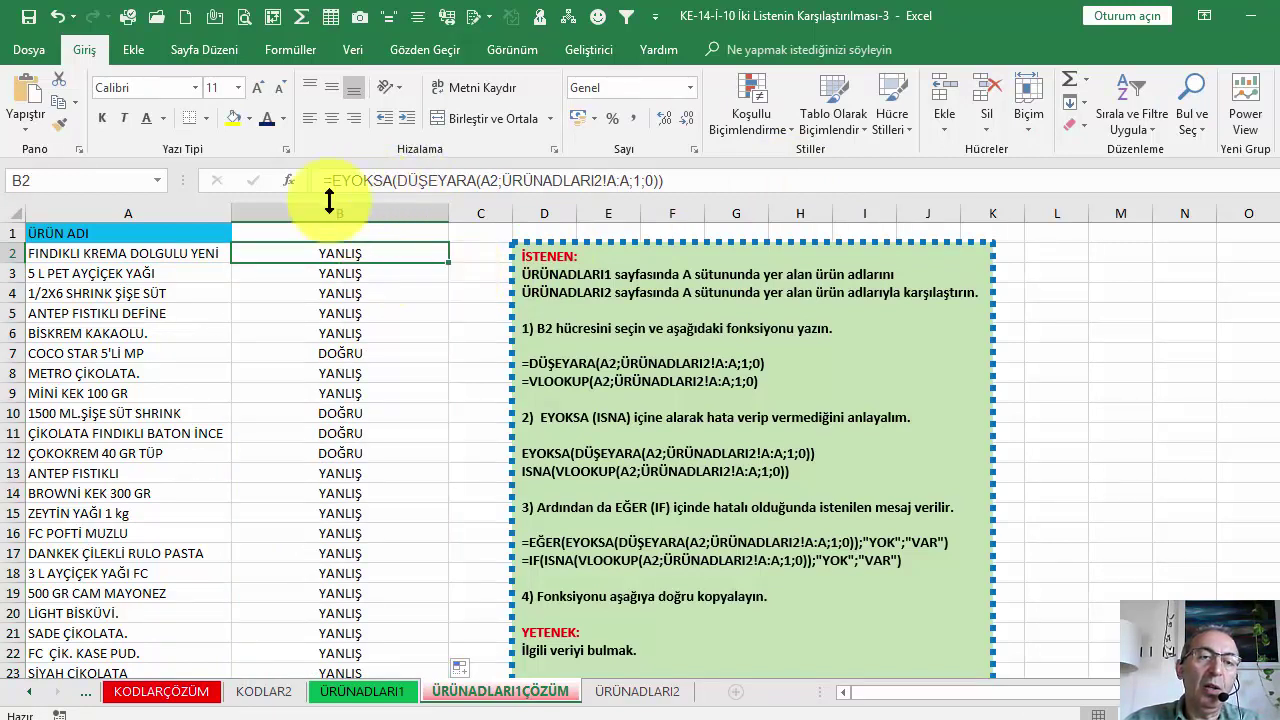
left_click(665, 181)
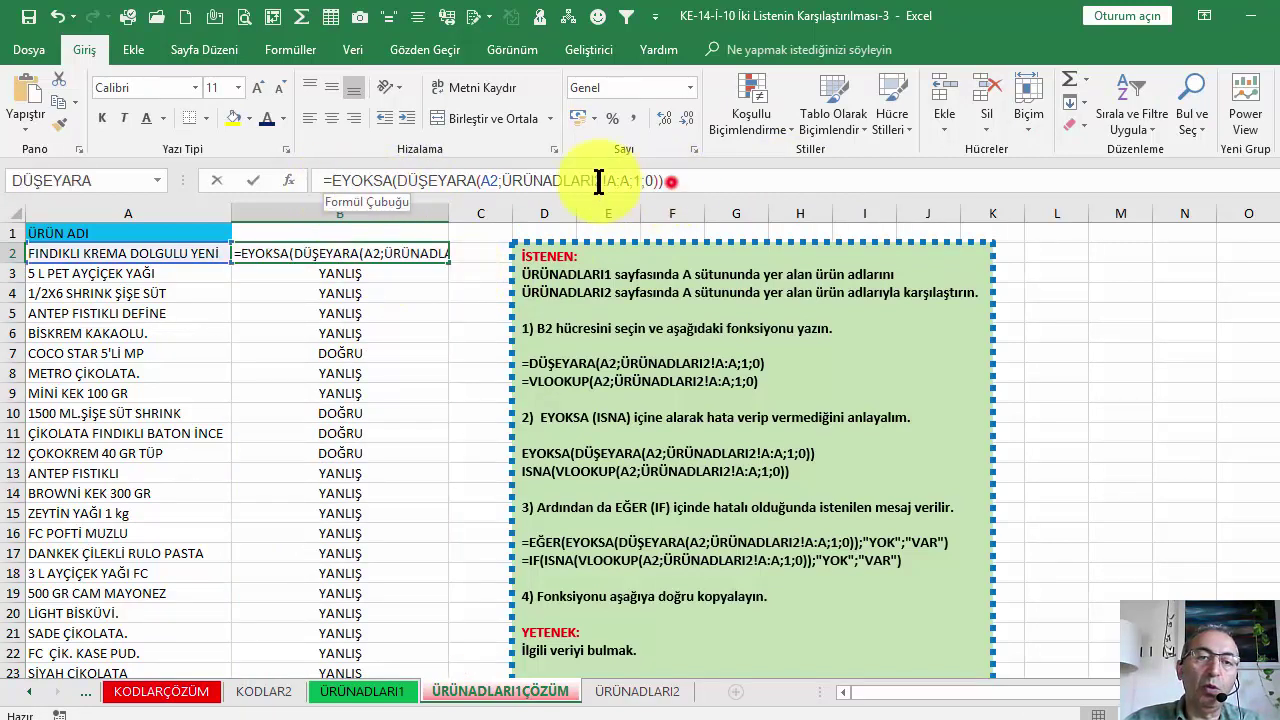
left_click(333, 181)
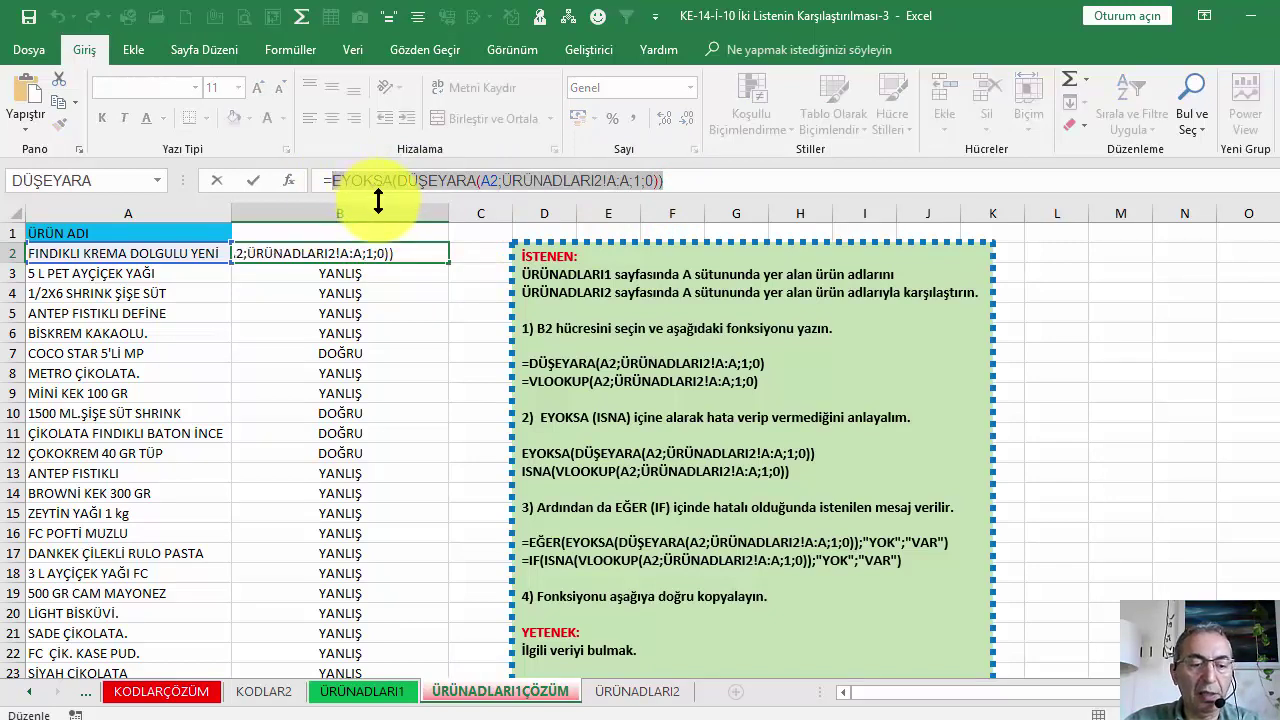
key("Escape")
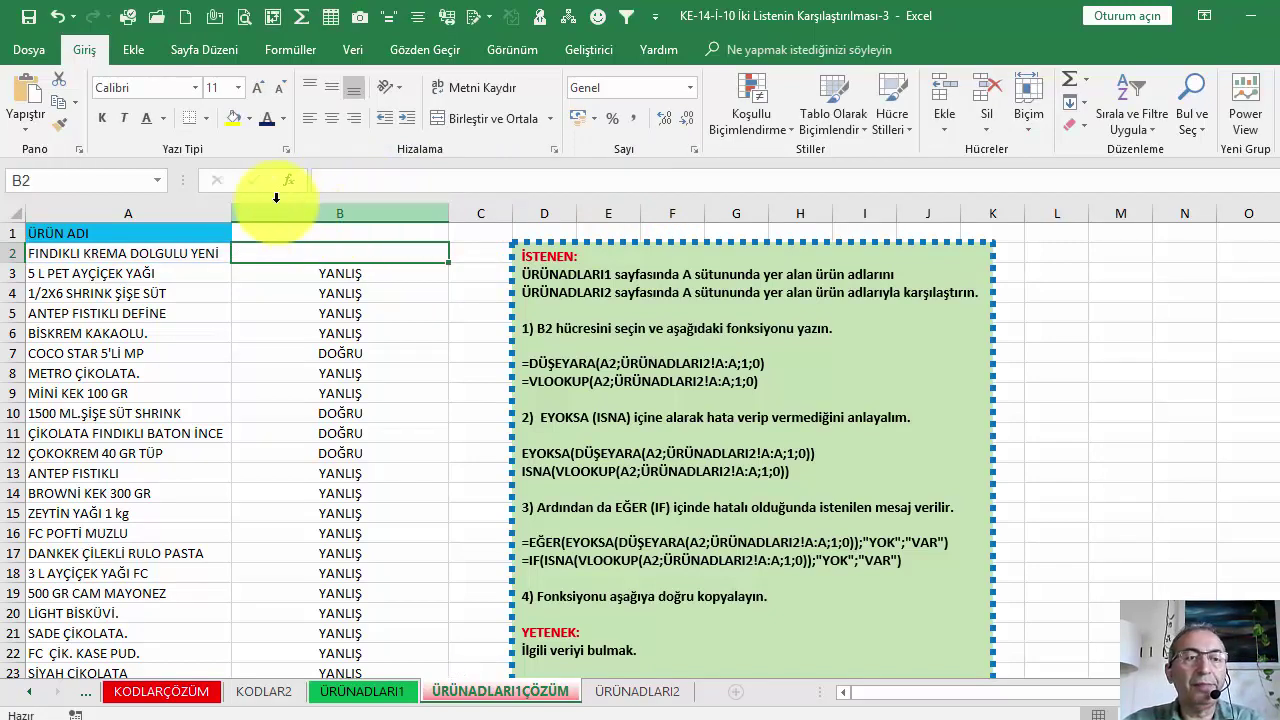
left_click(288, 181)
Build =EĞER(EYOKSA(DÜŞEYARA(...));"YOK";"VAR") in B2 and fill it down column B.
left_click(470, 407)
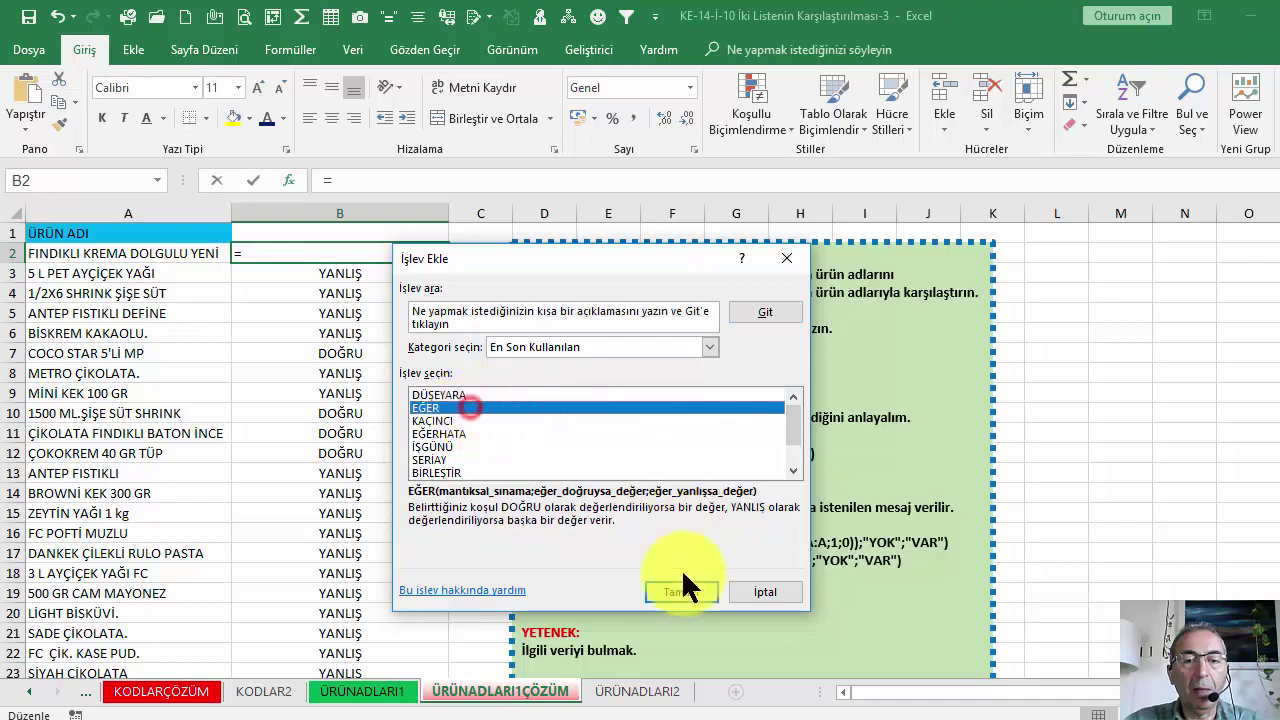
left_click(680, 594)
type("EYOKSA(DÜŞEYARA(A2;ÜRÜNADLARI2!A:A;1;0))")
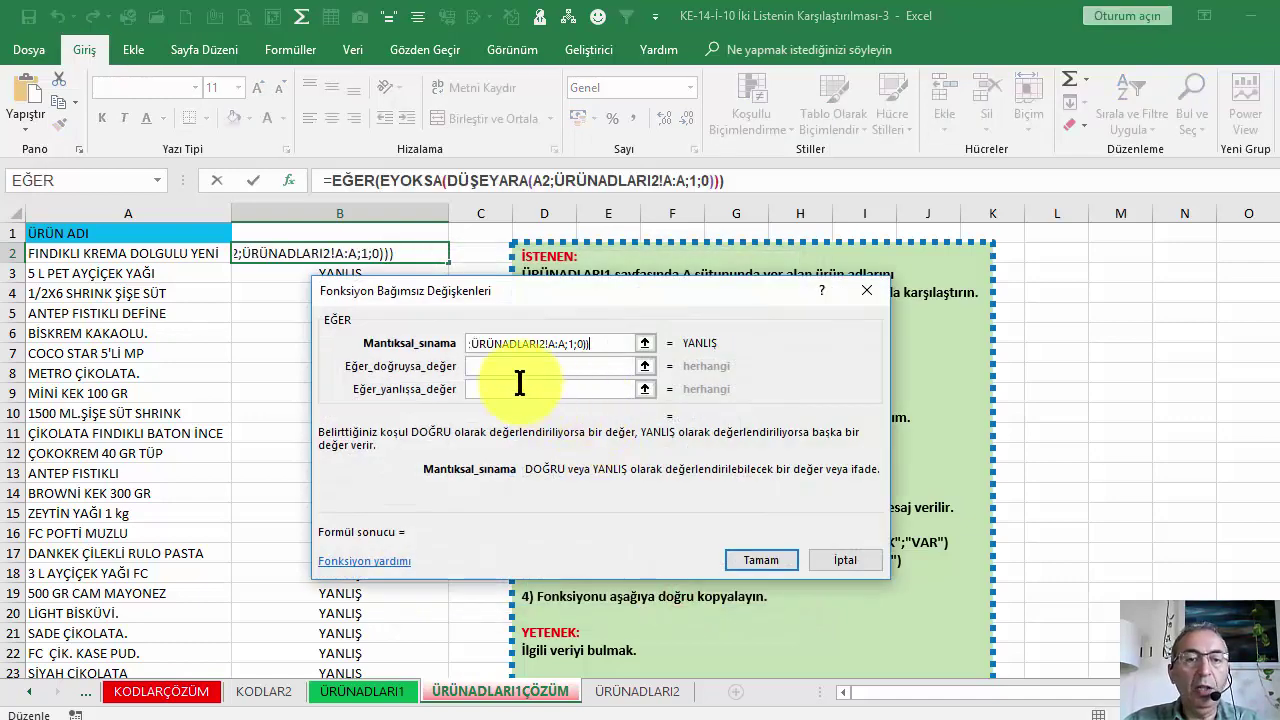
left_click(508, 367)
type("YOK")
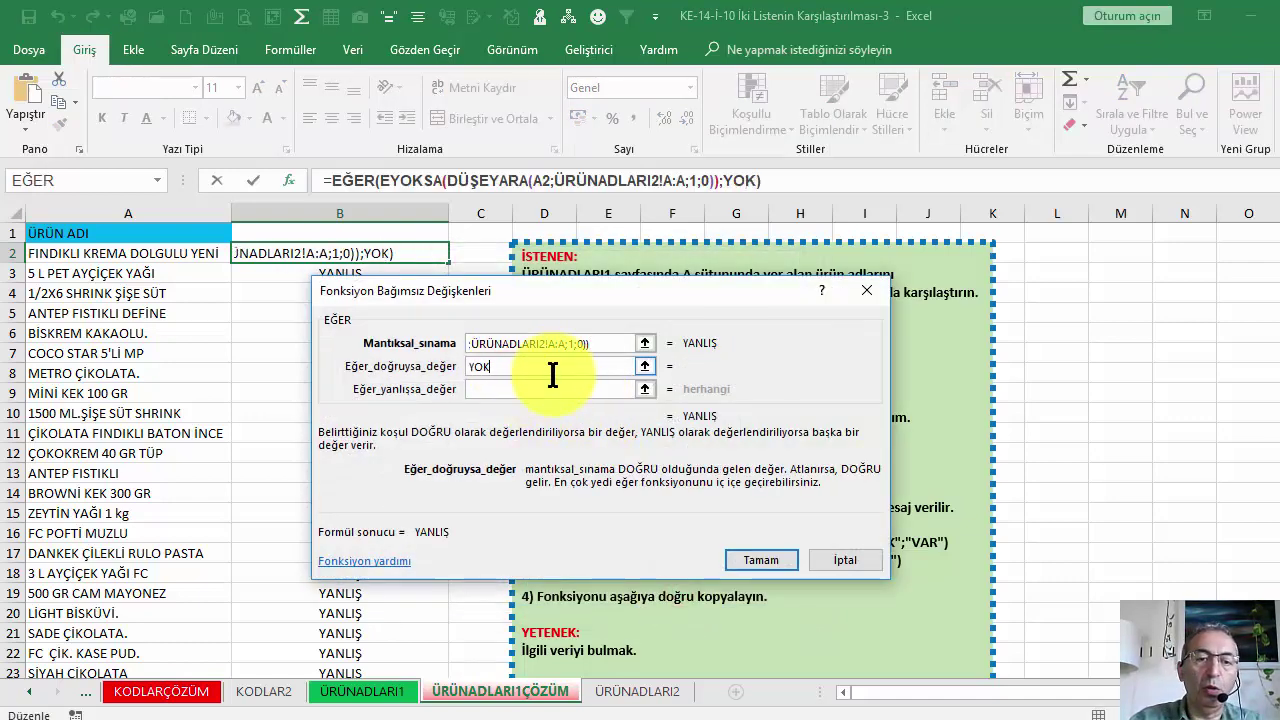
key("Tab")
type("VAR")
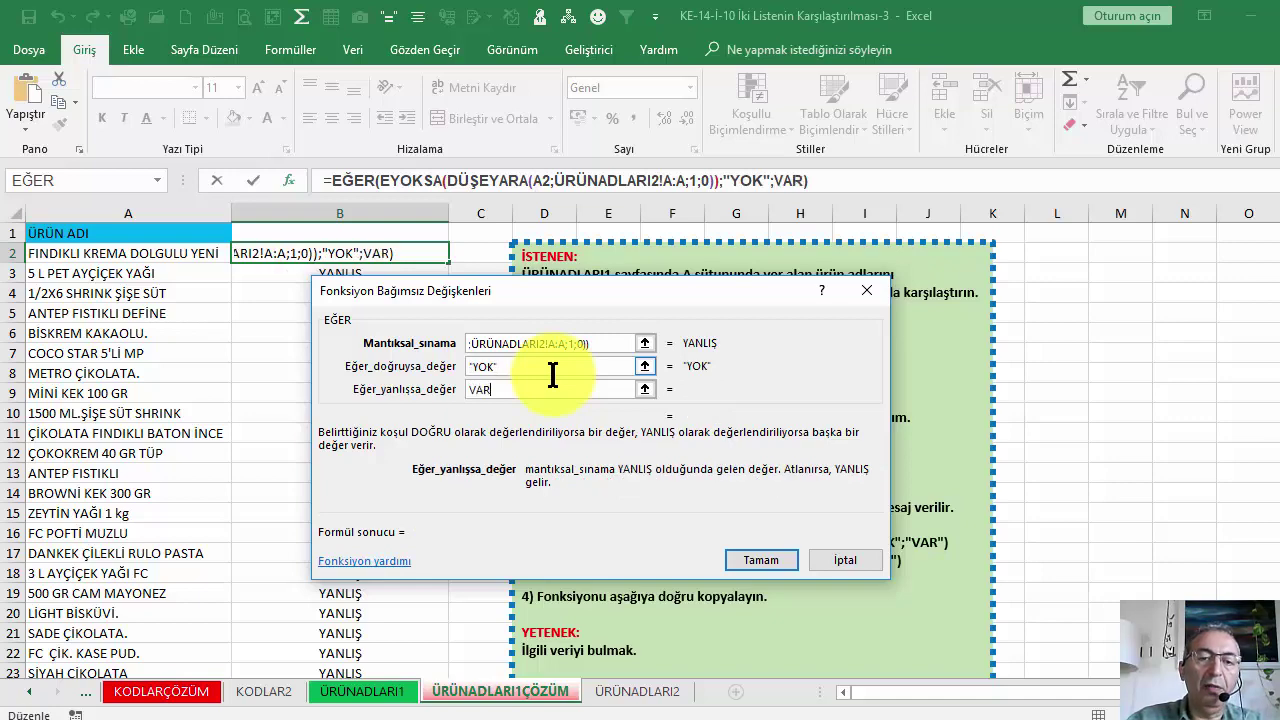
left_click(762, 562)
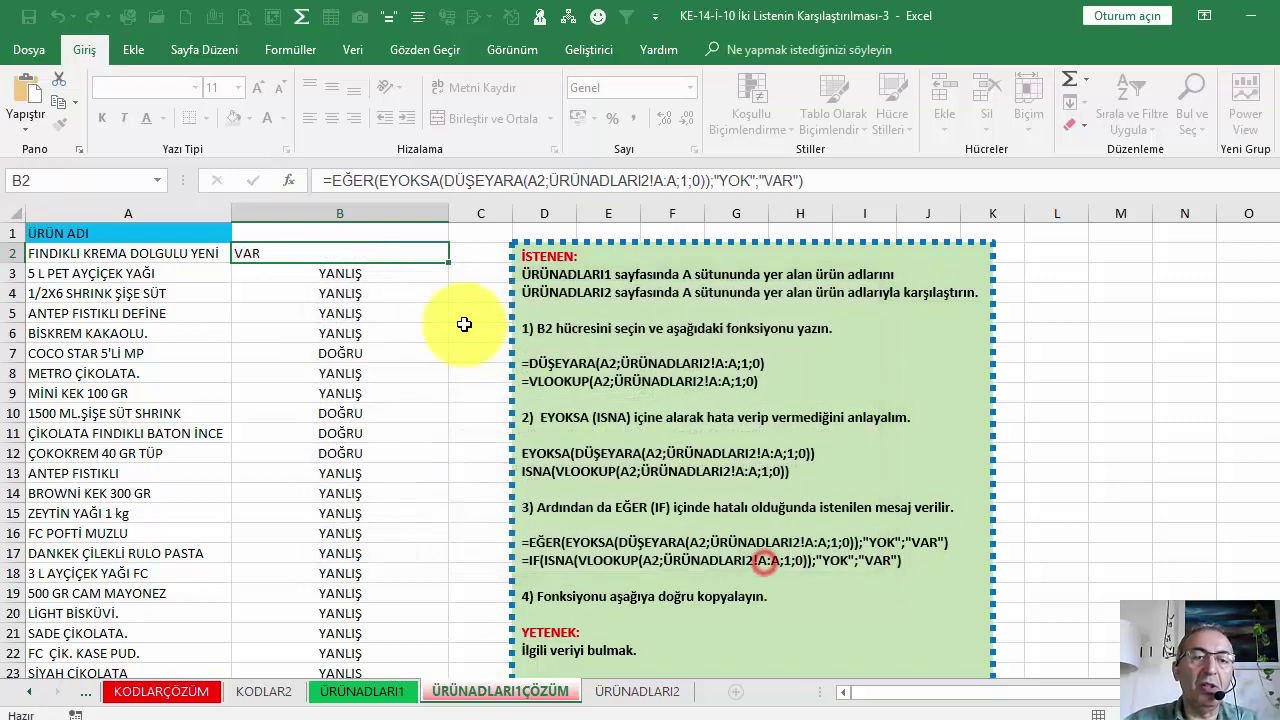
double_click(449, 263)
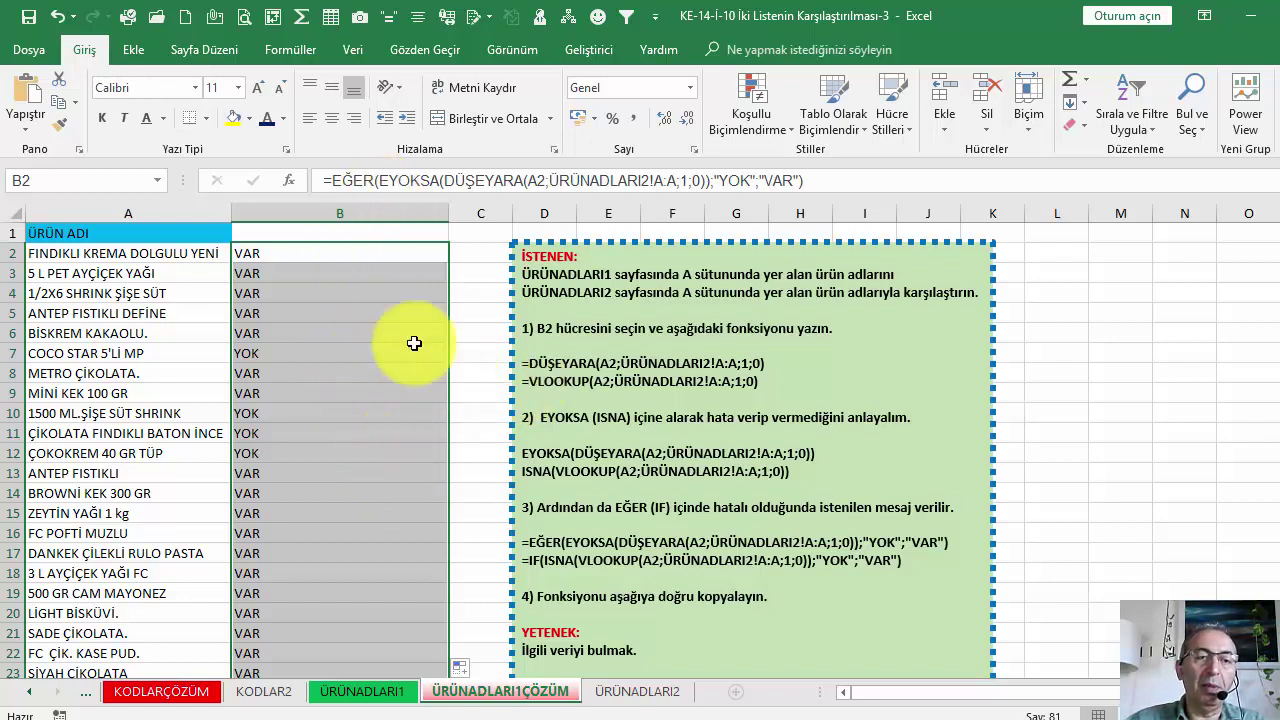
left_click(350, 253)
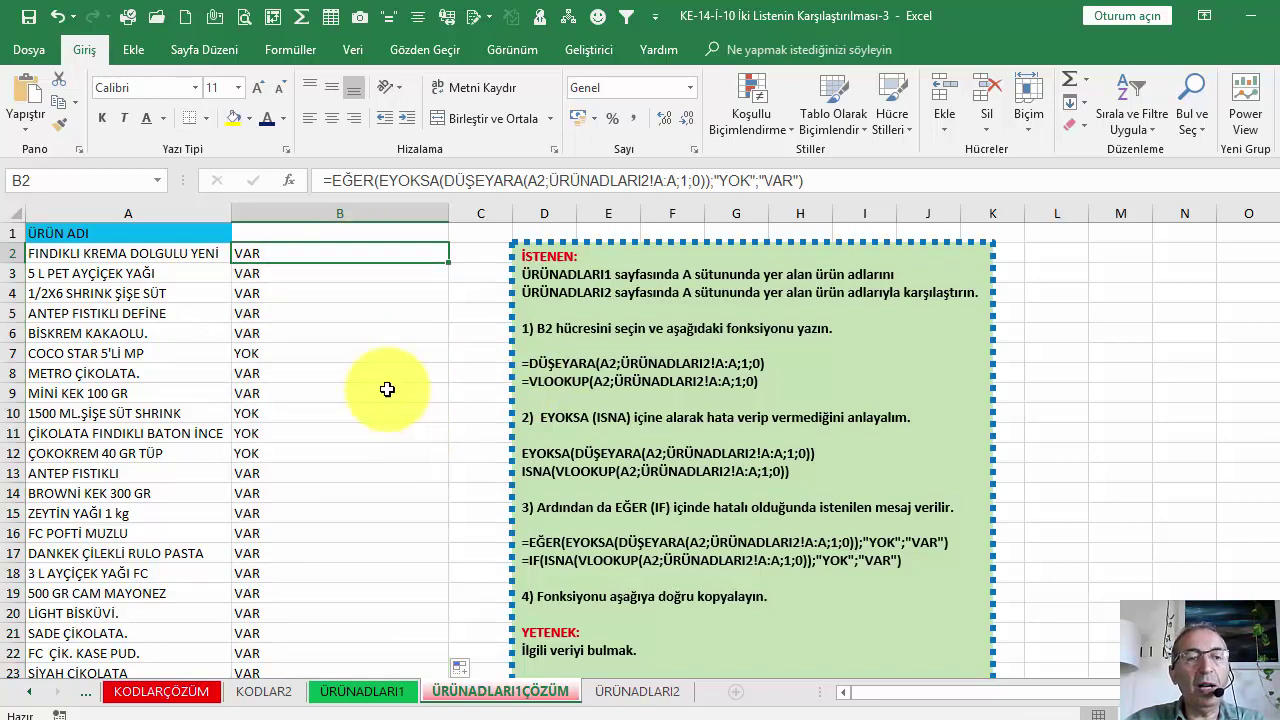
scroll(319, 368, "down", 4)
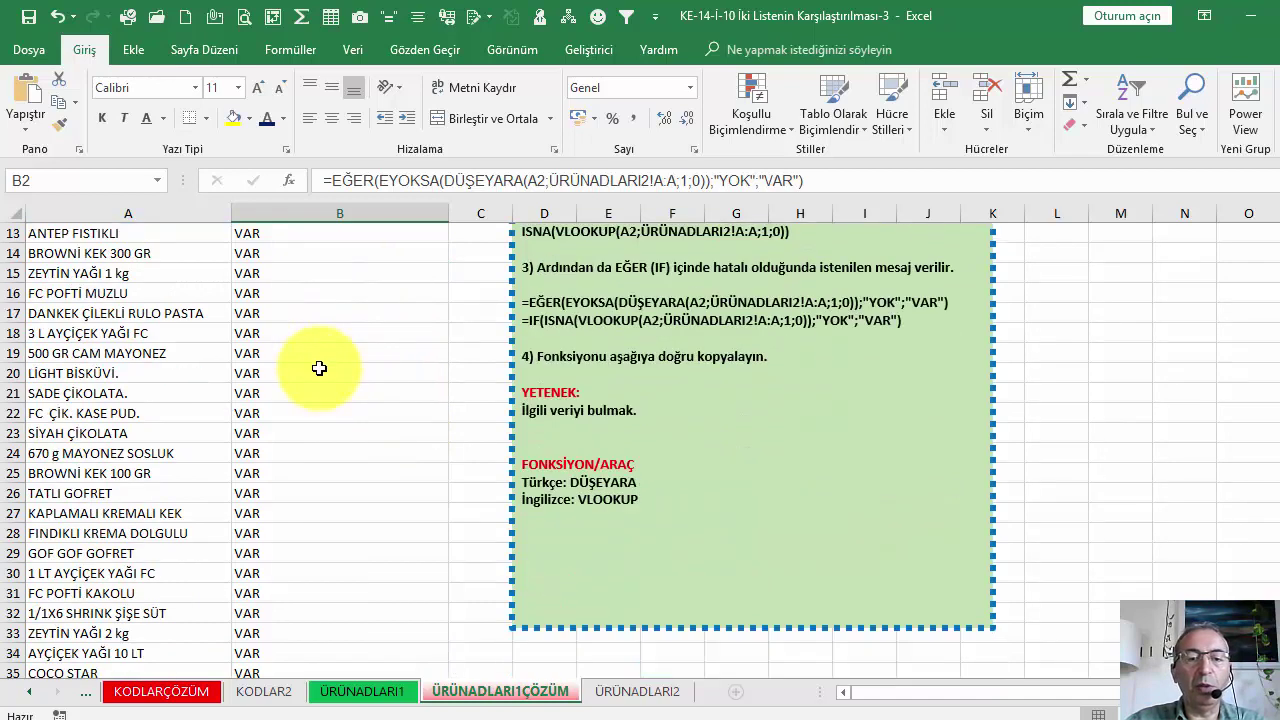
scroll(319, 368, "up", 4)
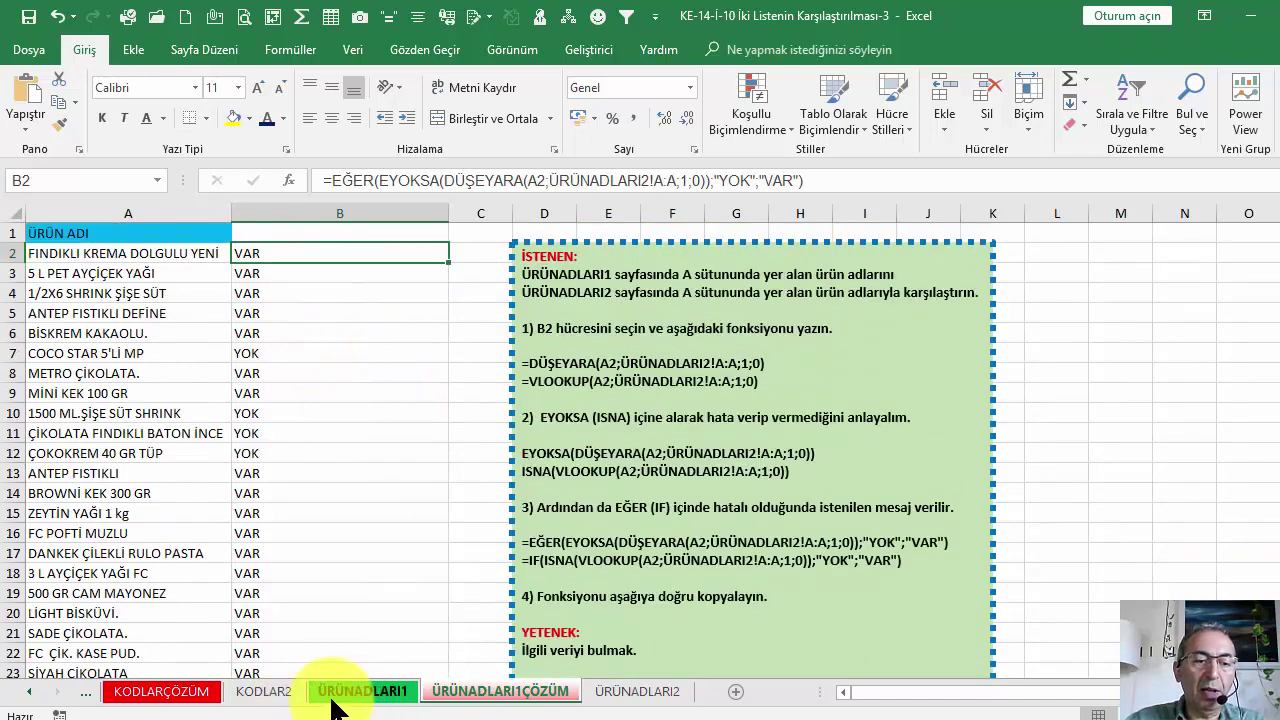
left_click(158, 692)
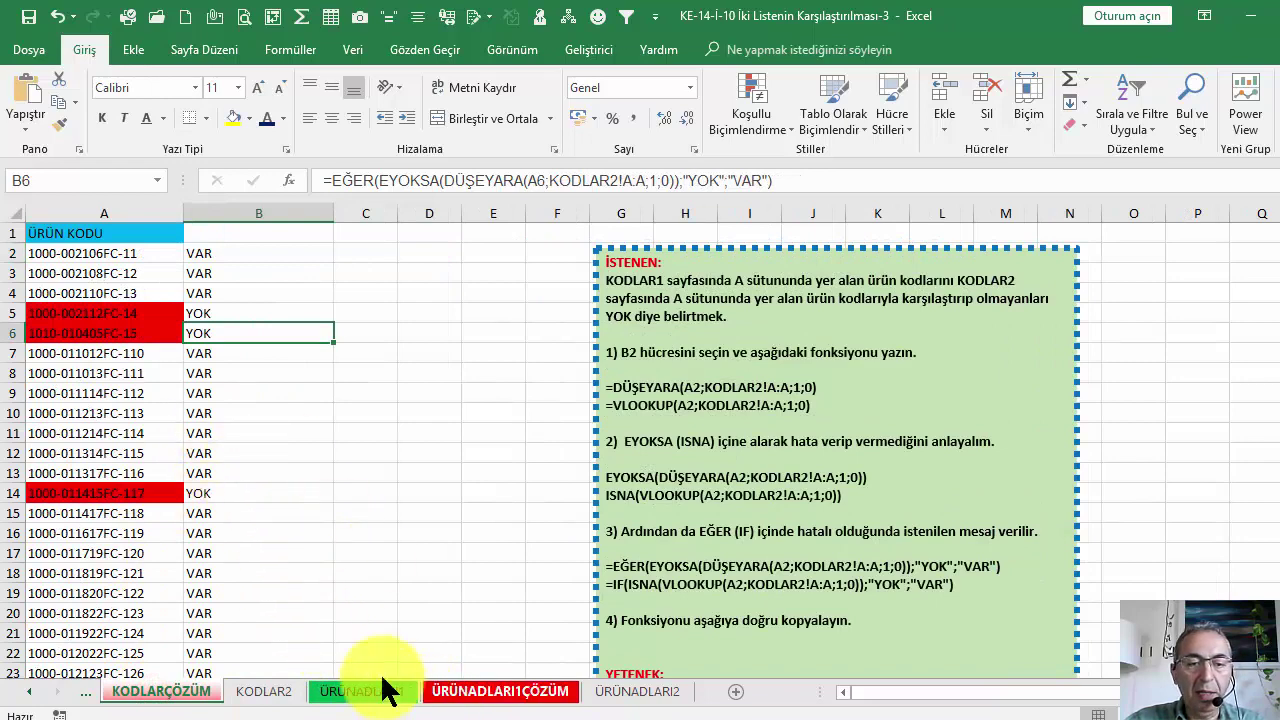
left_click(497, 700)
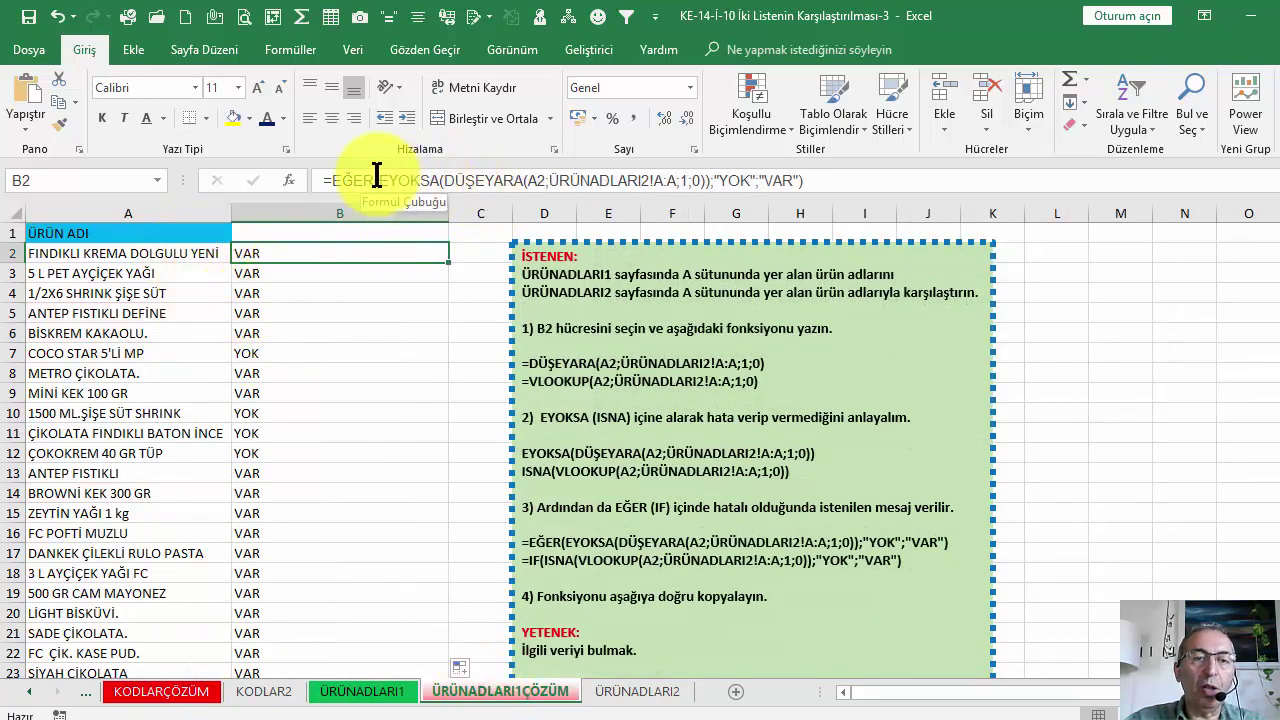
left_click_drag(380, 180, 705, 180)
key("Escape")
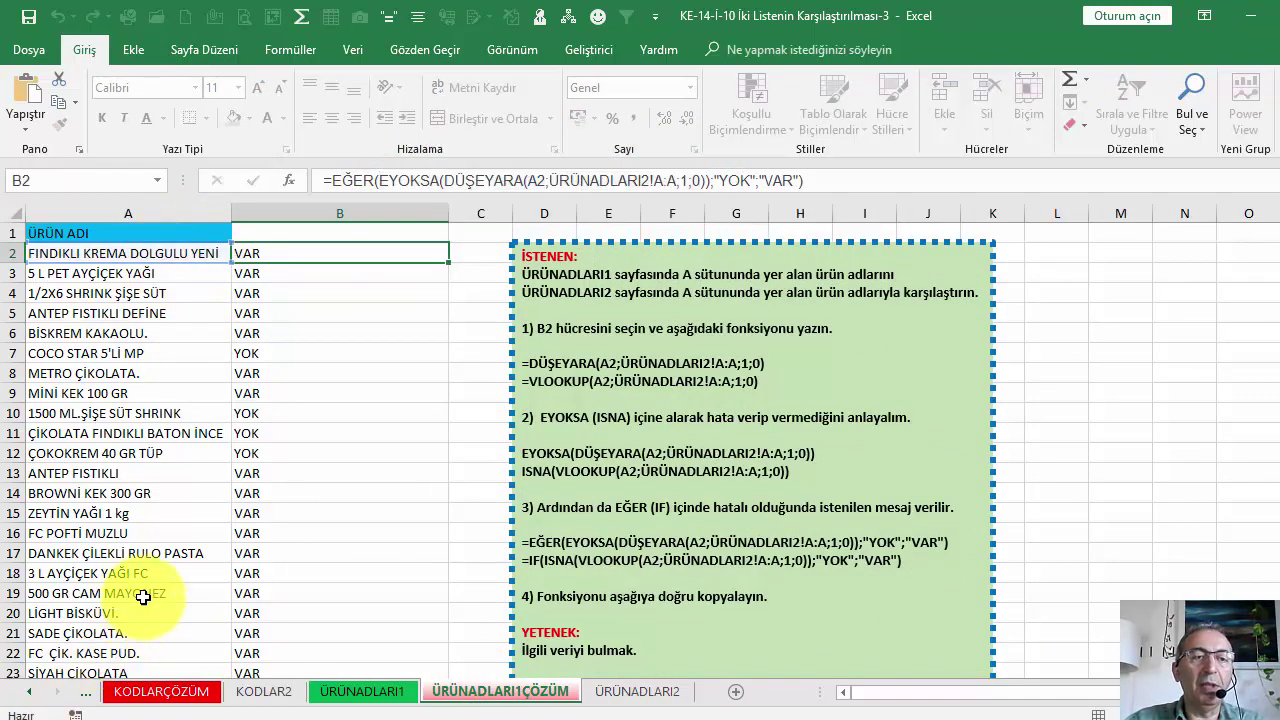